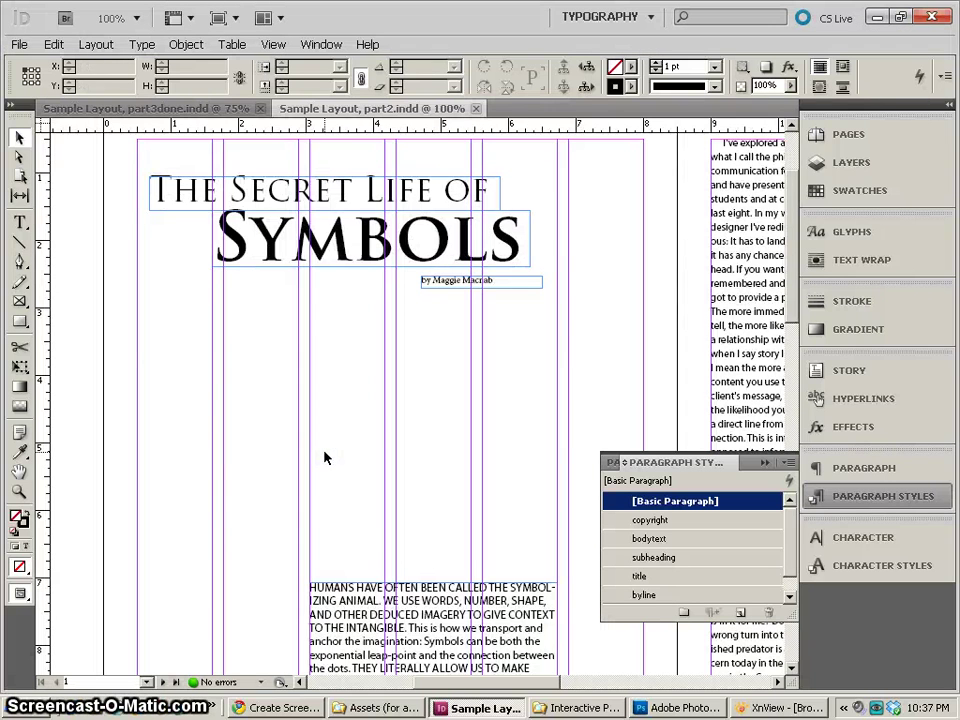
Step: Compare the finished layout in Sample Layout, part3done.indd with the working page of Sample Layout, part2.indd
mouse_move(364, 476)
left_mouse_down()
mouse_move(384, 384)
mouse_move(372, 489)
left_mouse_up()
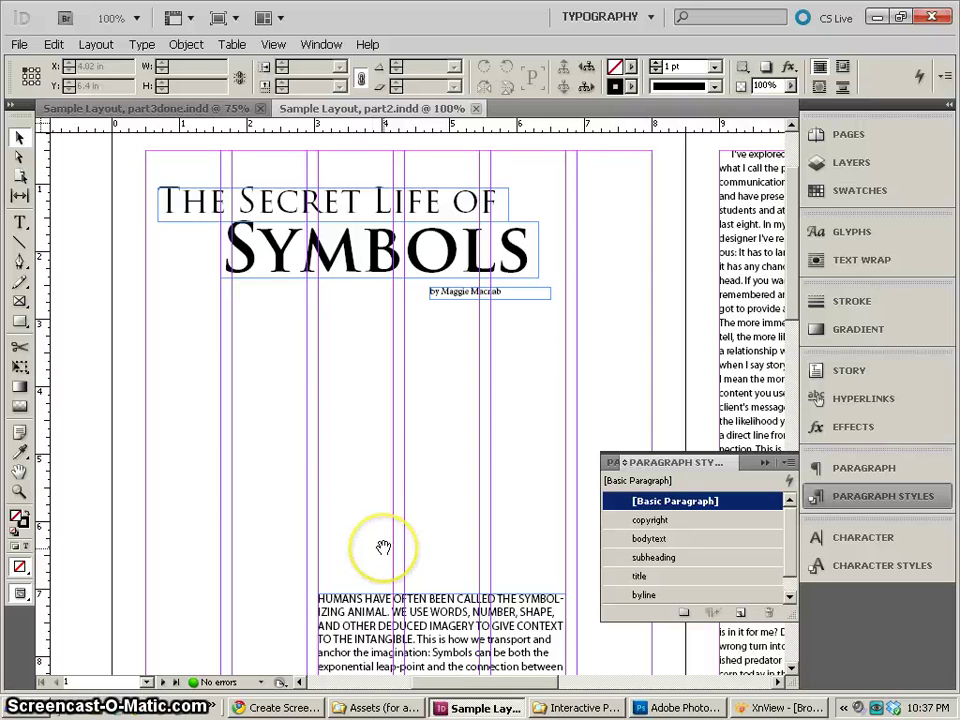
left_click(150, 107)
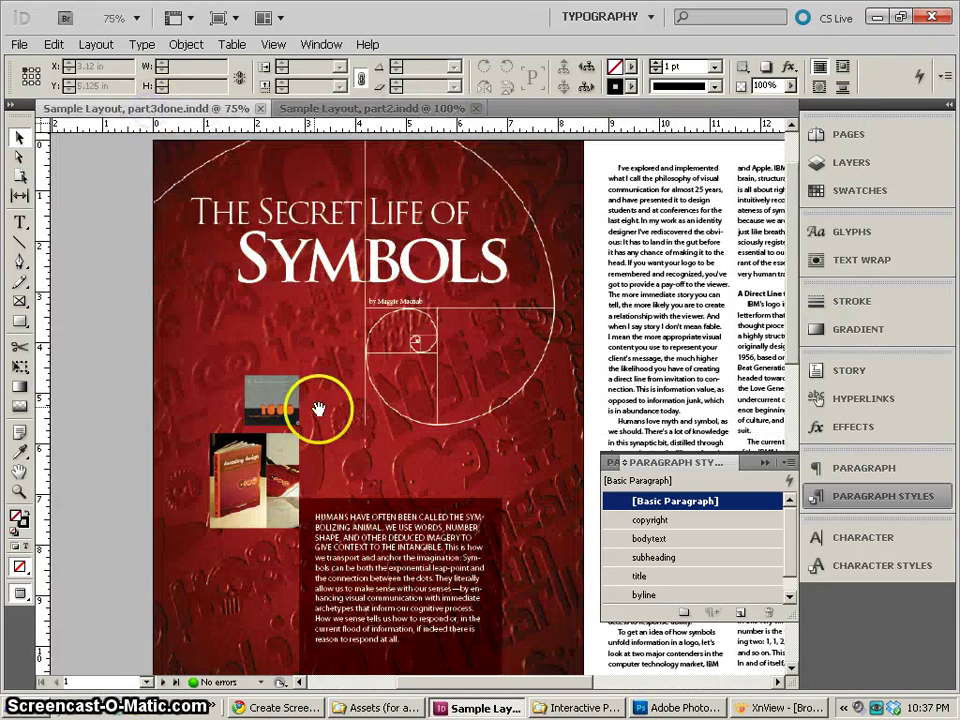
mouse_move(352, 387)
left_mouse_down()
mouse_move(349, 362)
mouse_move(349, 399)
left_mouse_up()
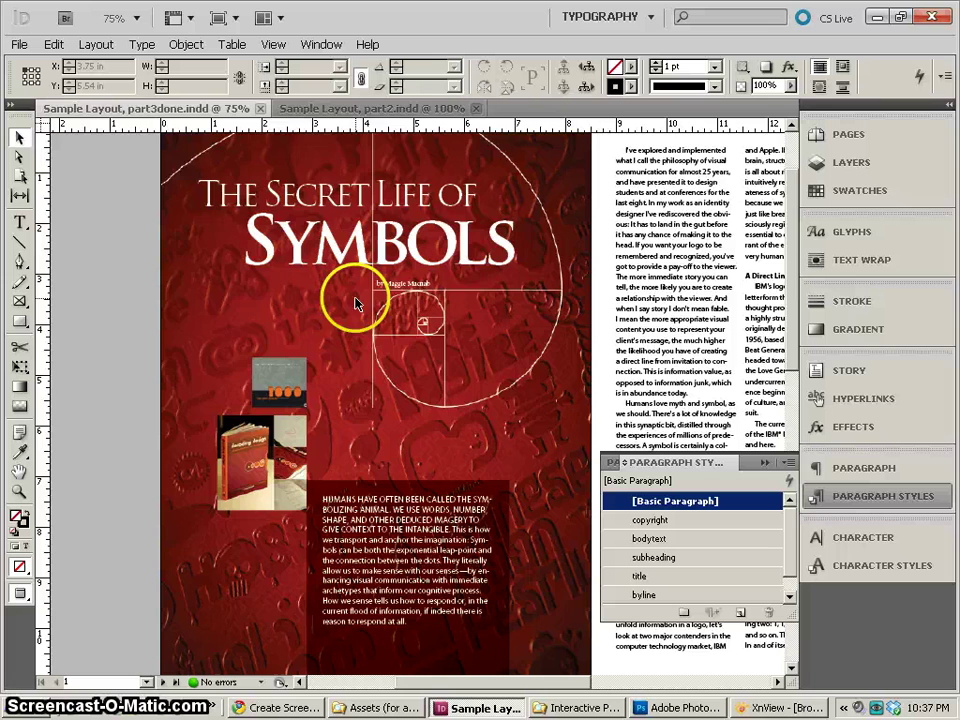
left_click(302, 110)
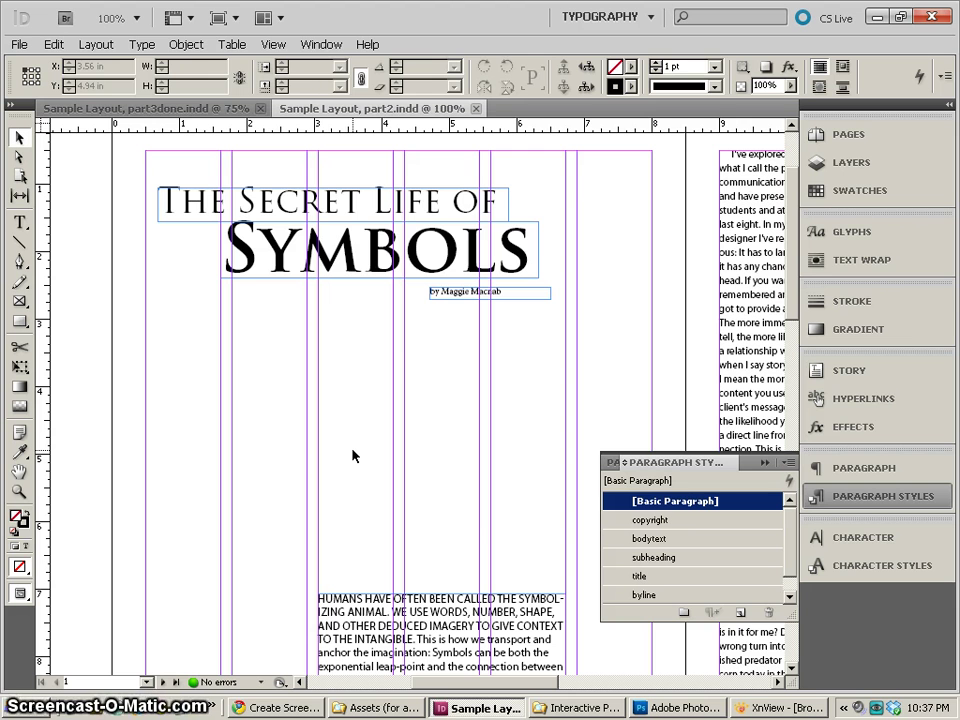
Step: Switch to the Assets (for article) folder and browse its images as thumbnails in XnView
left_click(378, 708)
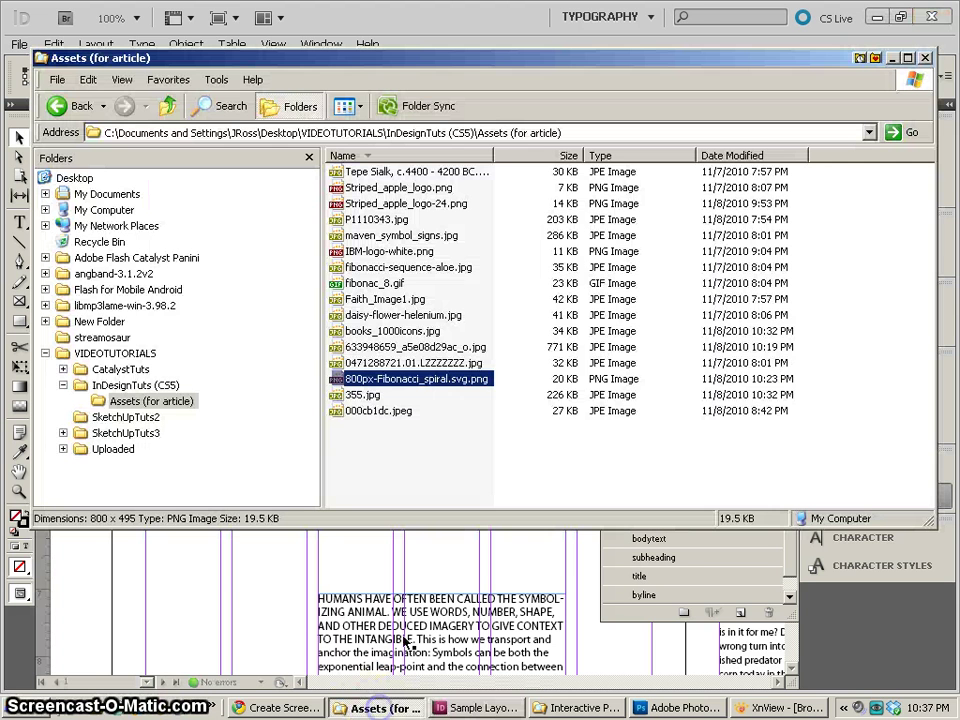
double_click(390, 171)
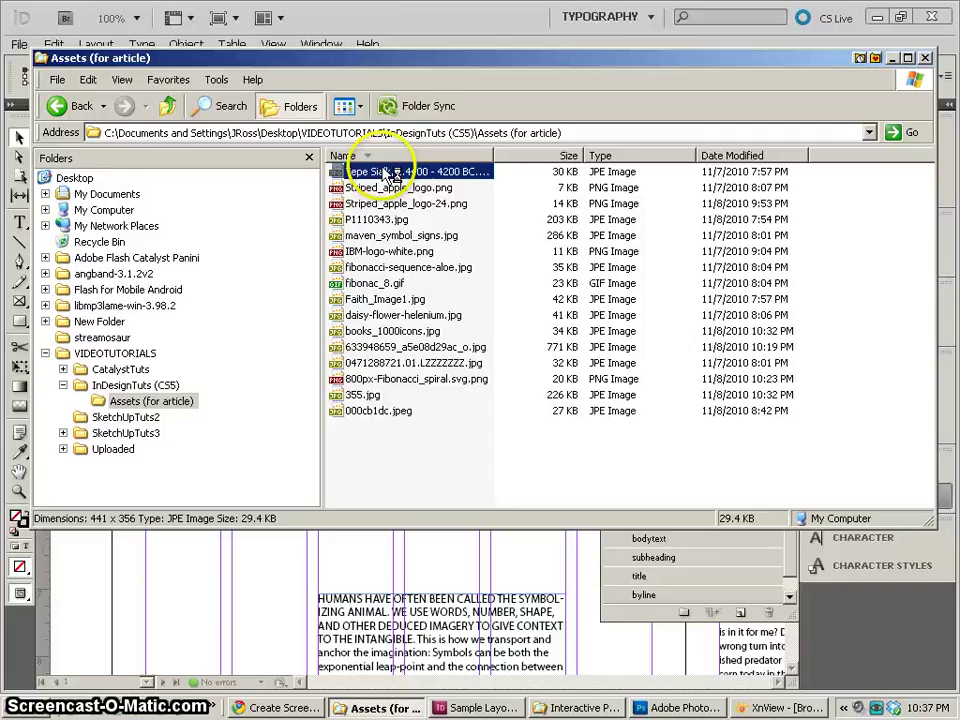
double_click(495, 392)
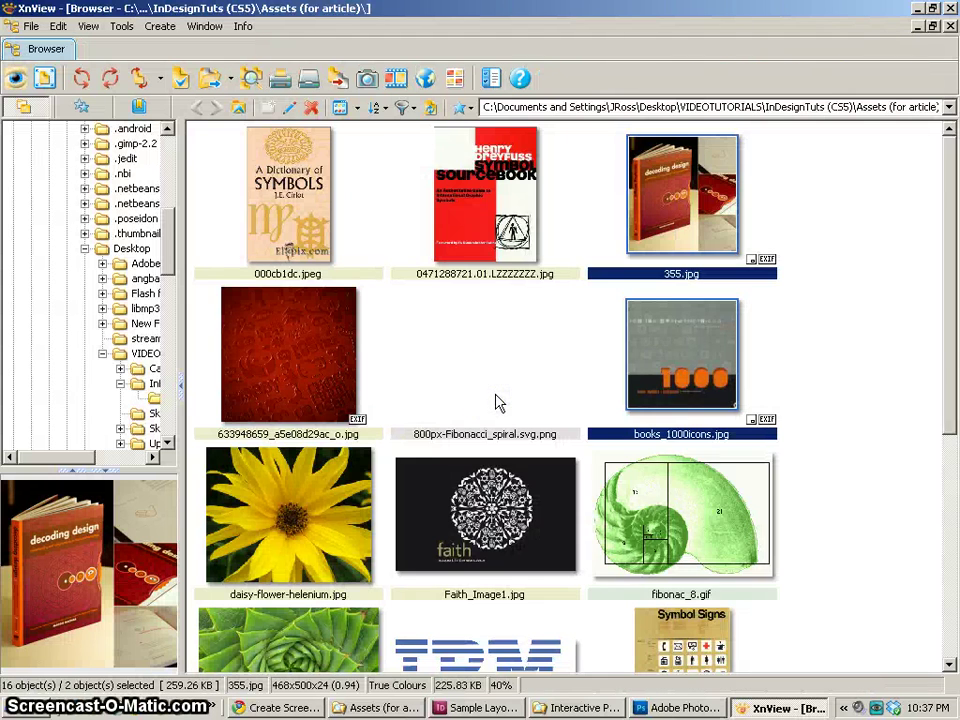
scroll(515, 388, "down", 5)
scroll(545, 420, "up", 5)
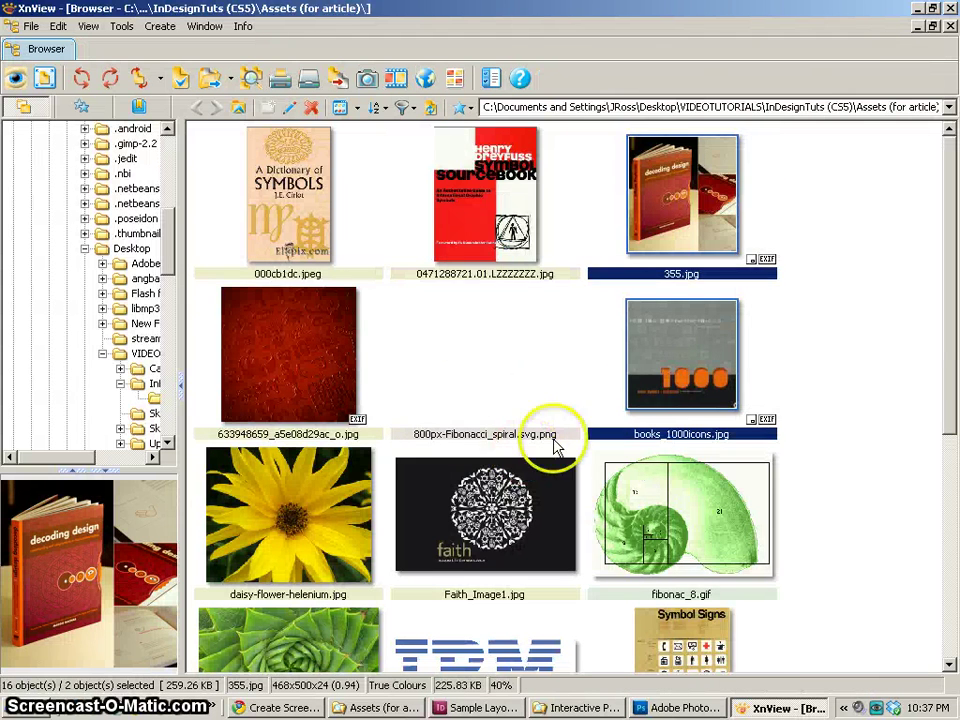
Step: Open the red texture image 633948659_a5e08d29ac_o.jpg at full view and bring up its Resize settings
left_click(318, 367)
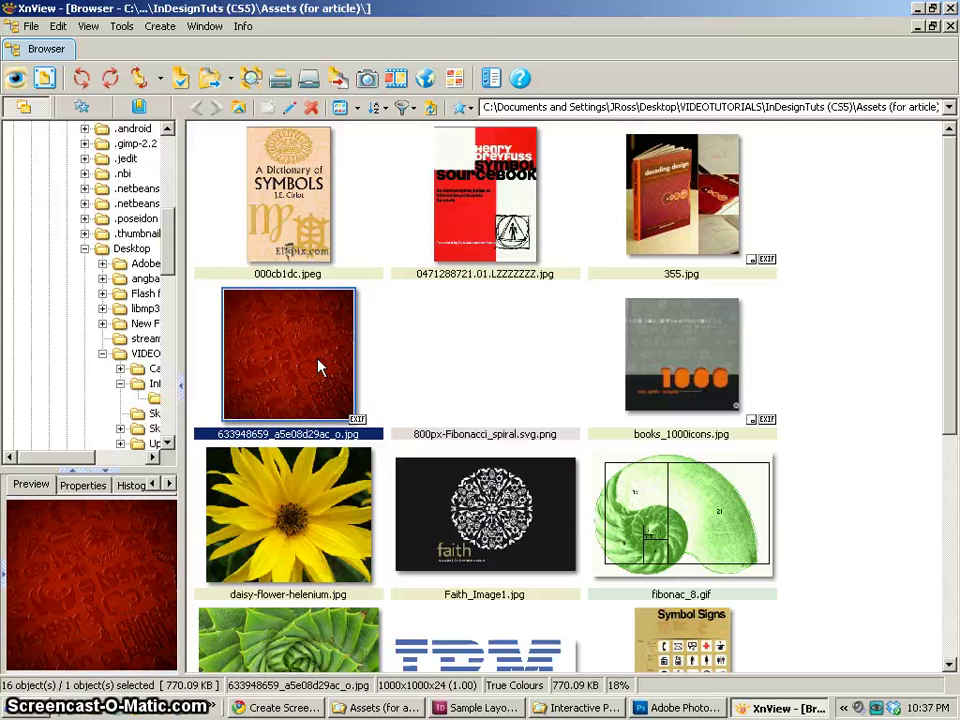
left_click(123, 27)
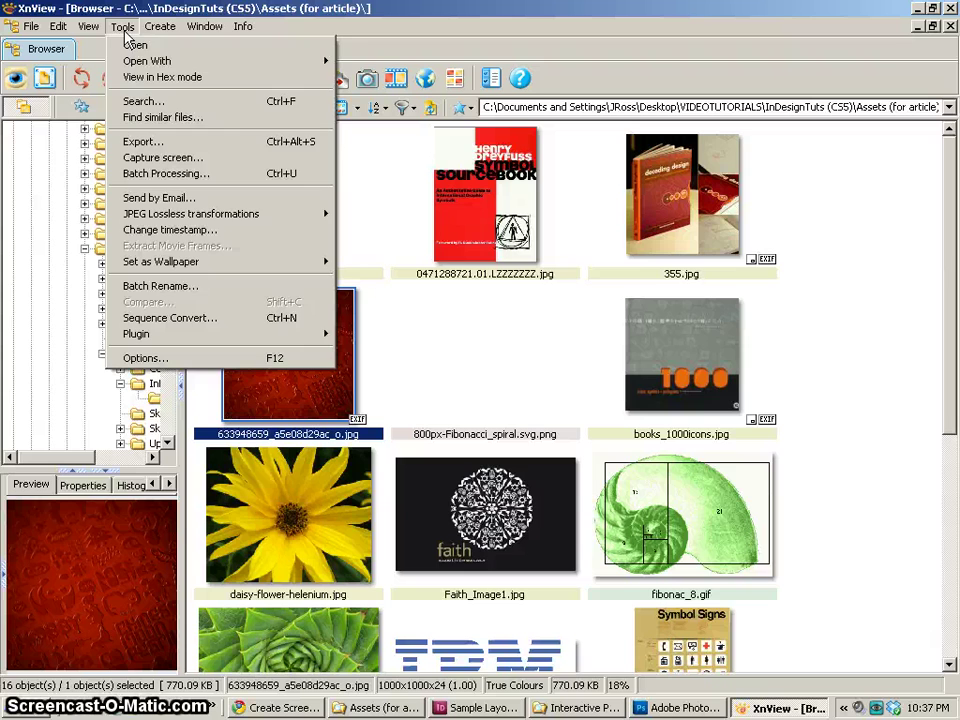
left_click(123, 27)
left_click(160, 27)
double_click(300, 353)
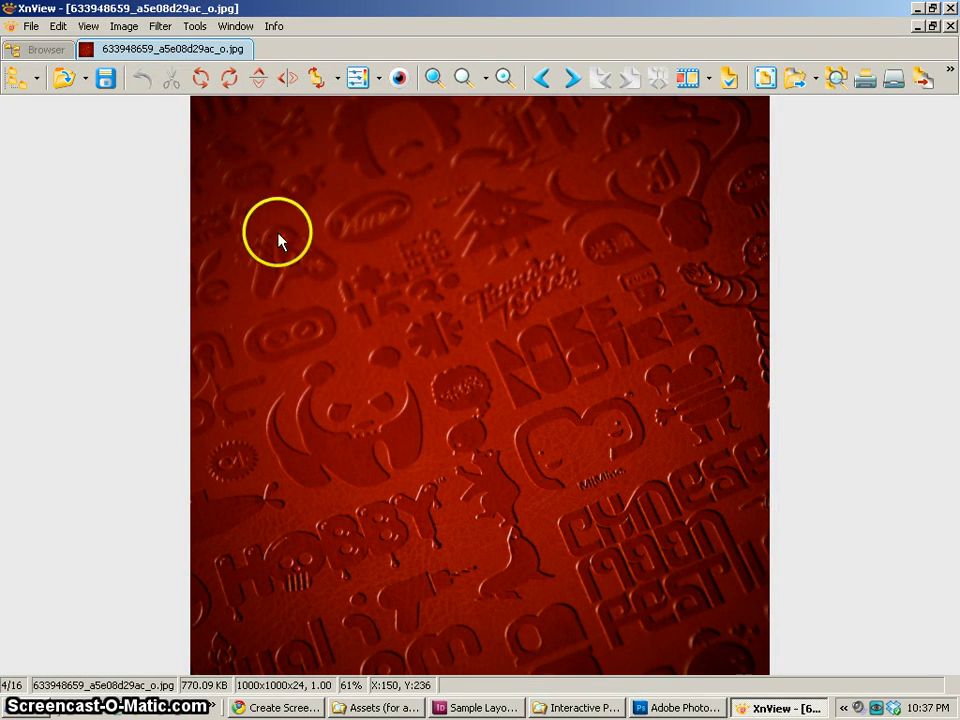
left_click(123, 27)
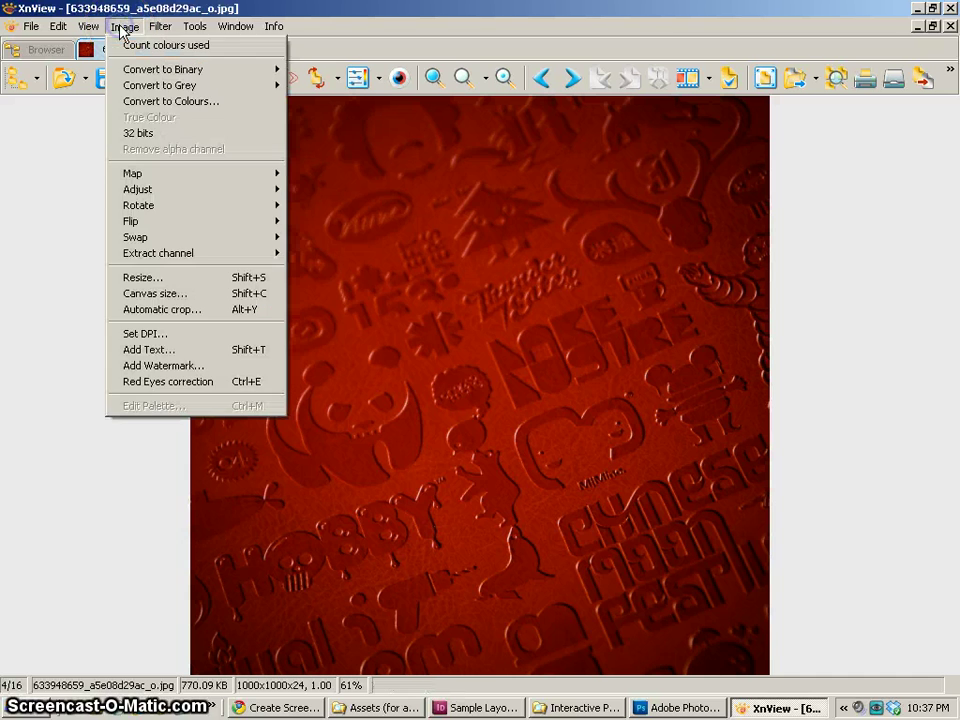
left_click(158, 217)
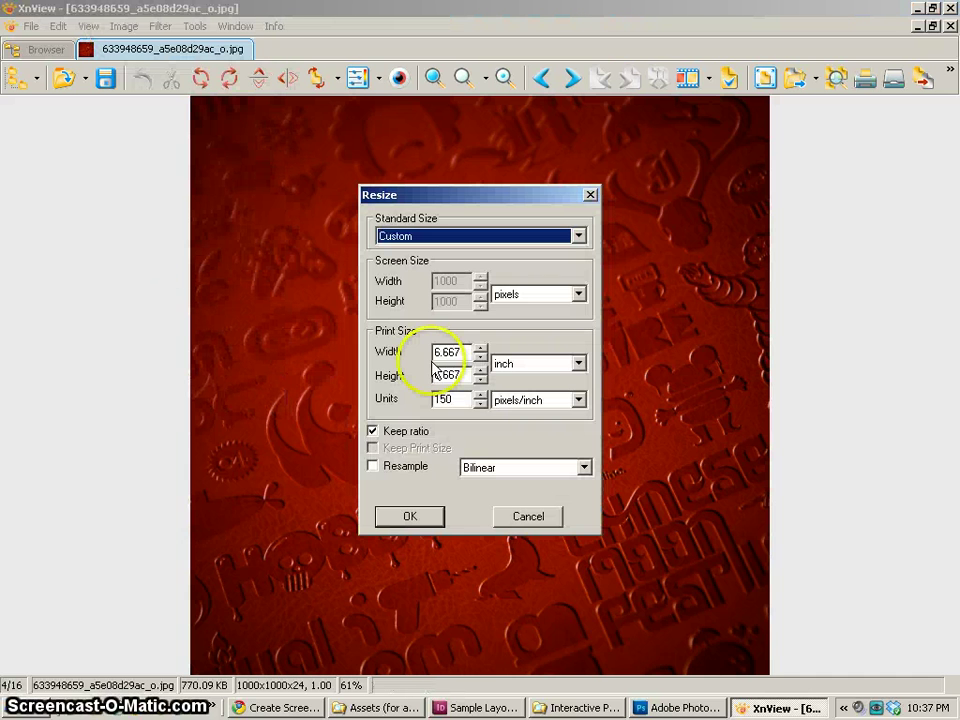
Step: Examine the red texture's print size and resolution with resampling on and off, cancel the resize and return to the thumbnails
left_click_drag(462, 399, 338, 400)
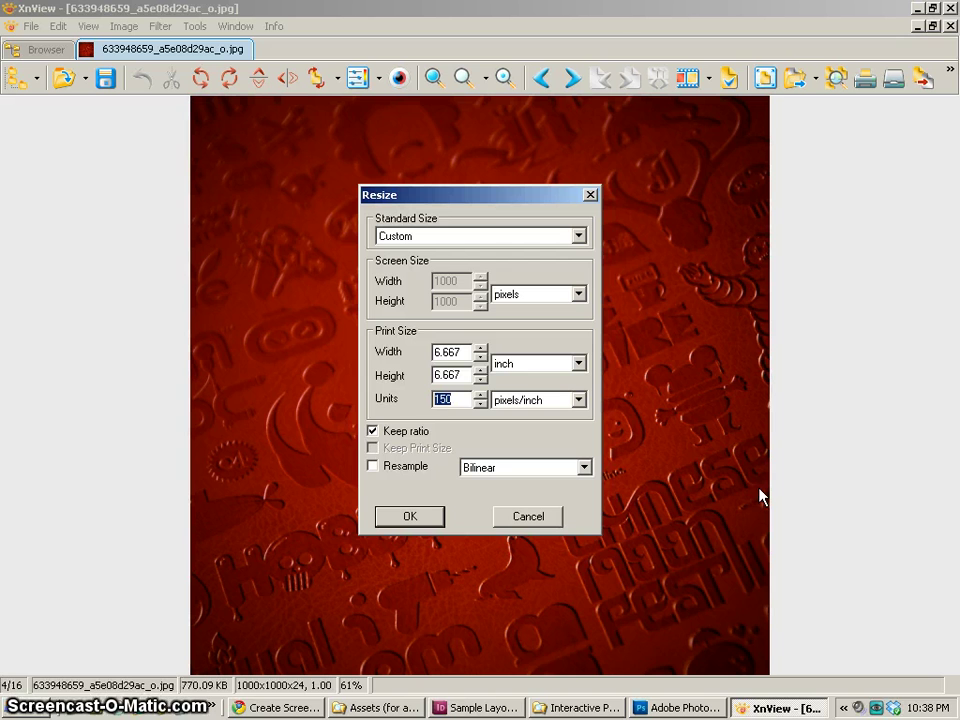
left_click(372, 467)
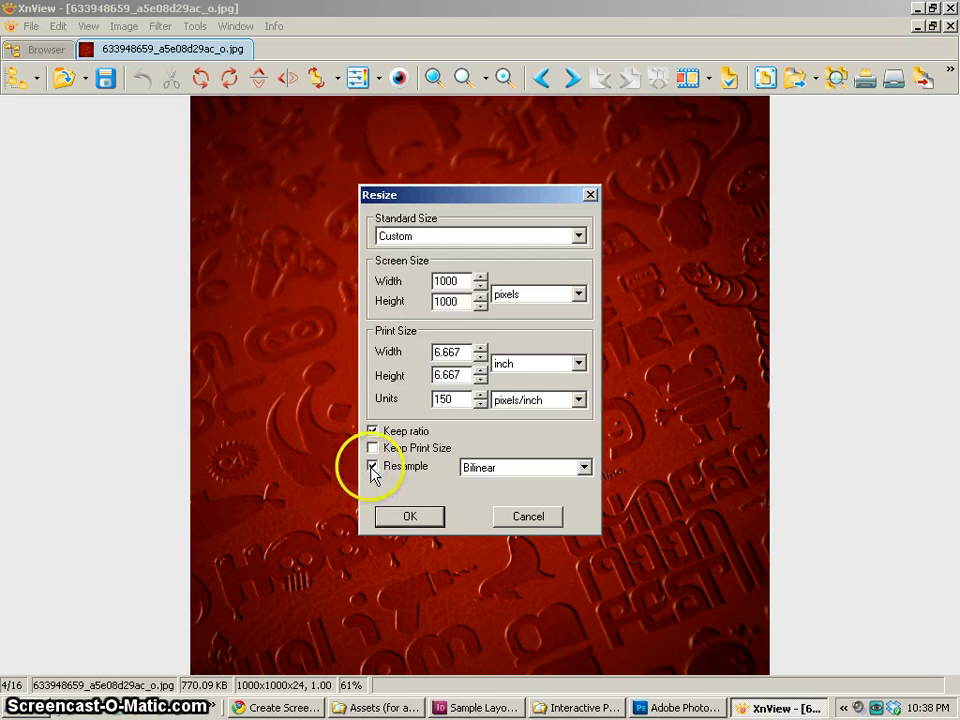
double_click(443, 399)
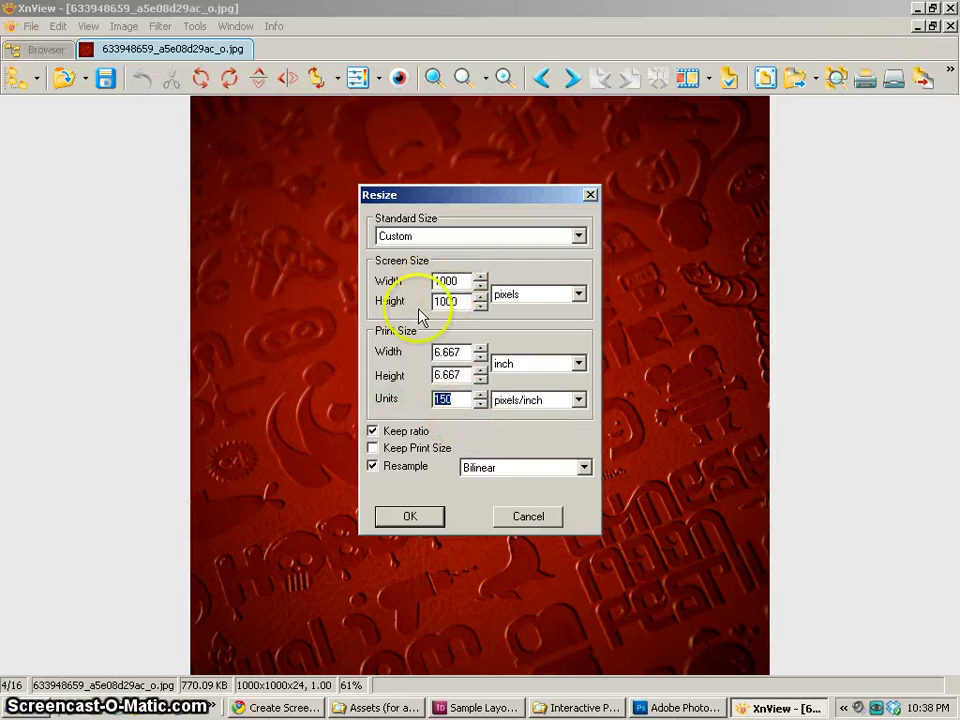
left_click(372, 467)
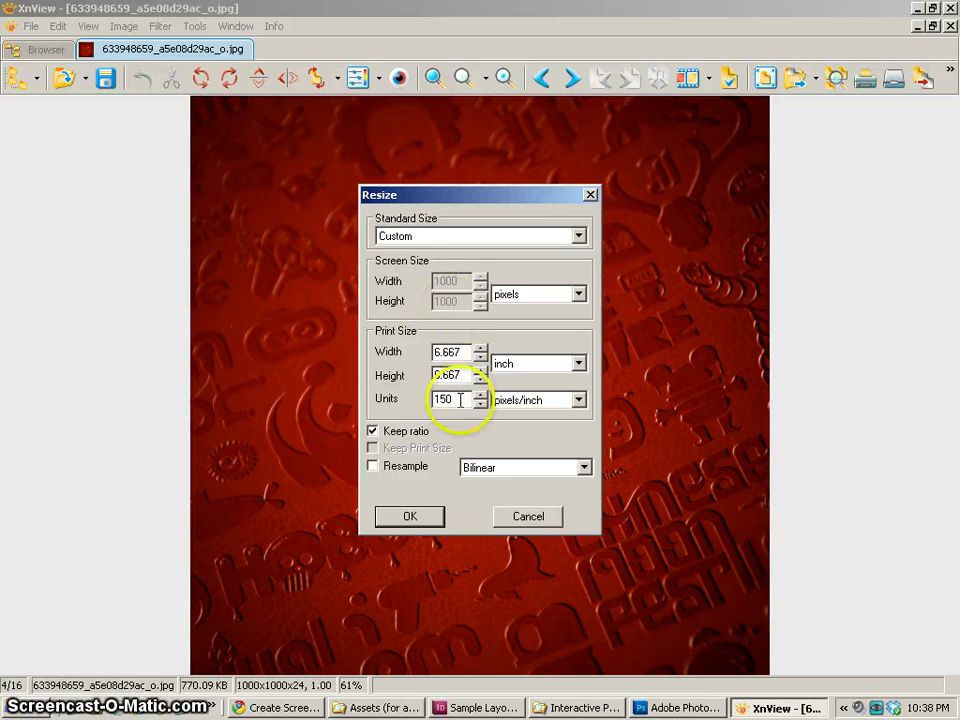
left_click_drag(455, 399, 392, 404)
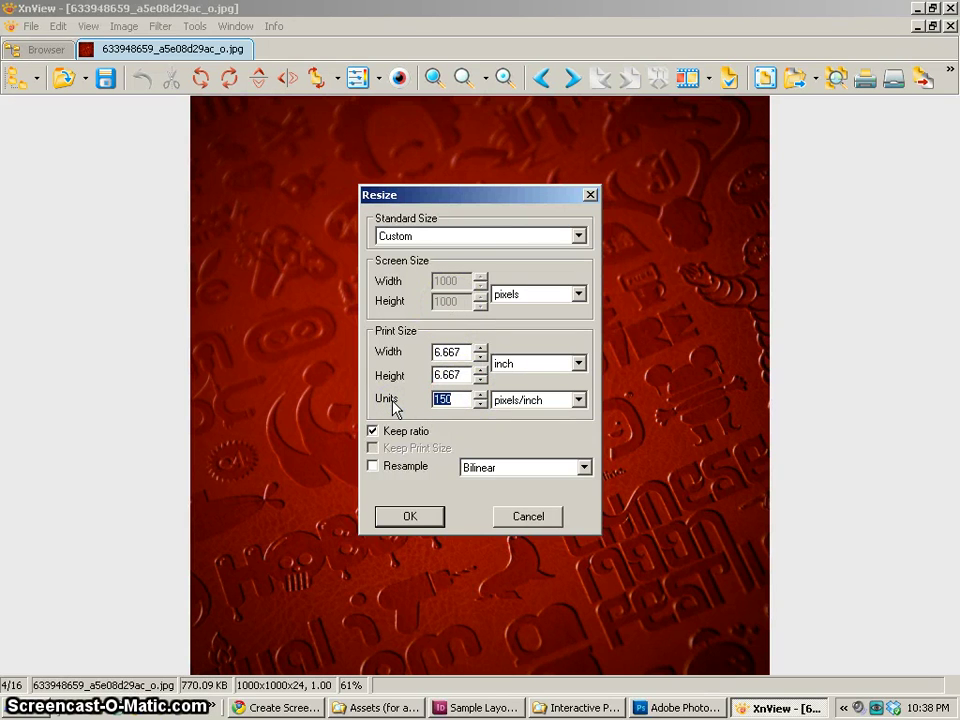
left_click(533, 519)
double_click(454, 441)
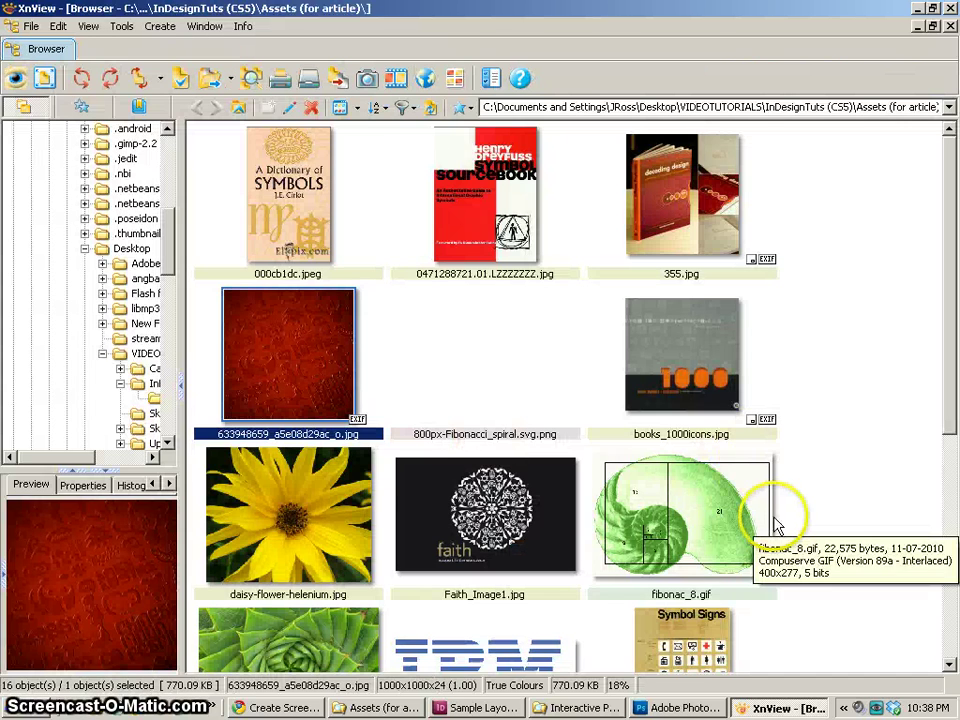
Step: Open 800px-Fibonacci_spiral.svg.png, check its print resolution in the Resize settings, and return to the thumbnails without resizing
left_click(463, 347)
double_click(463, 347)
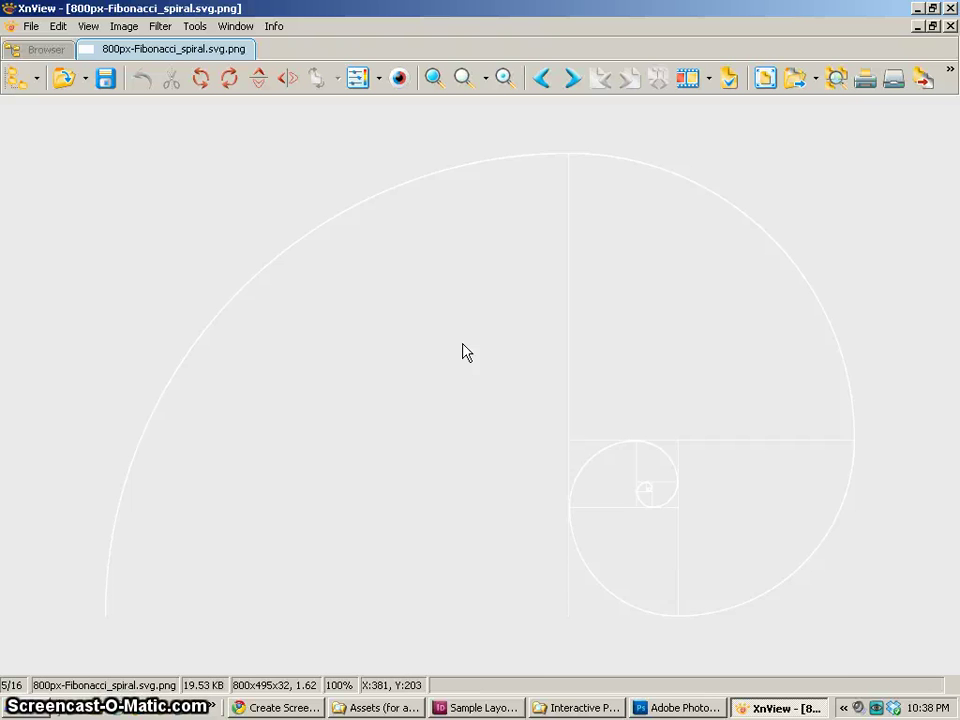
key("shift+s")
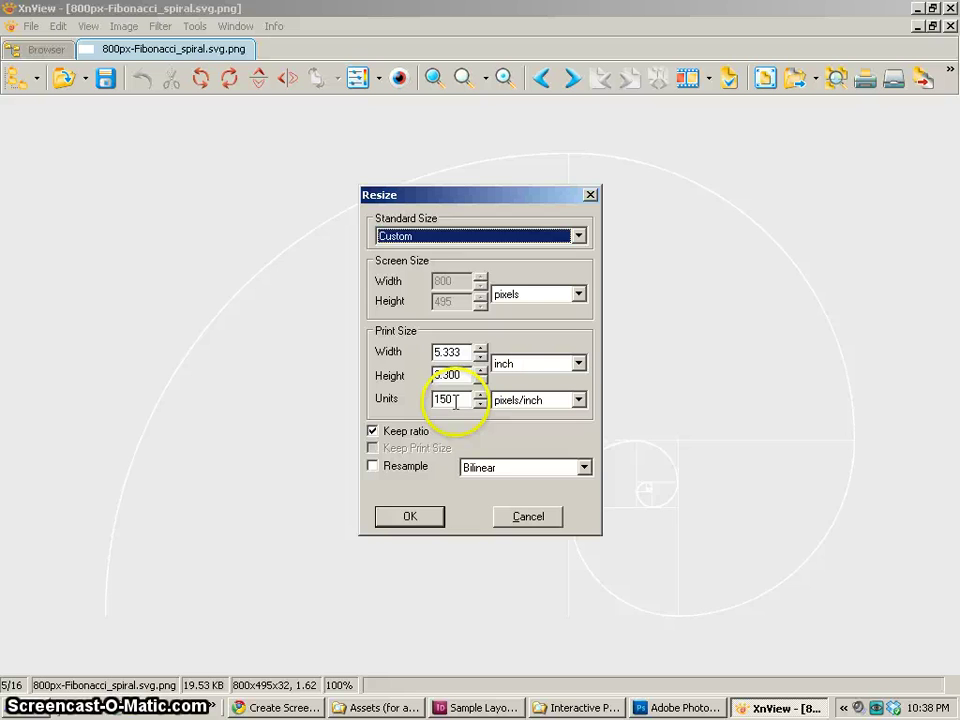
left_click_drag(454, 397, 354, 399)
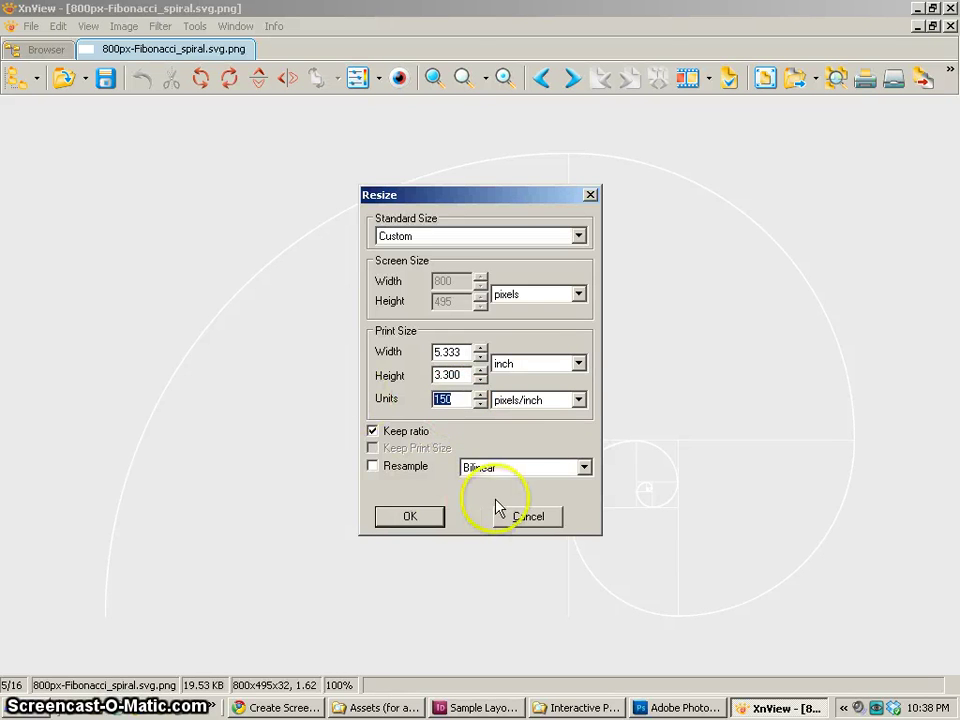
left_click(527, 517)
double_click(517, 392)
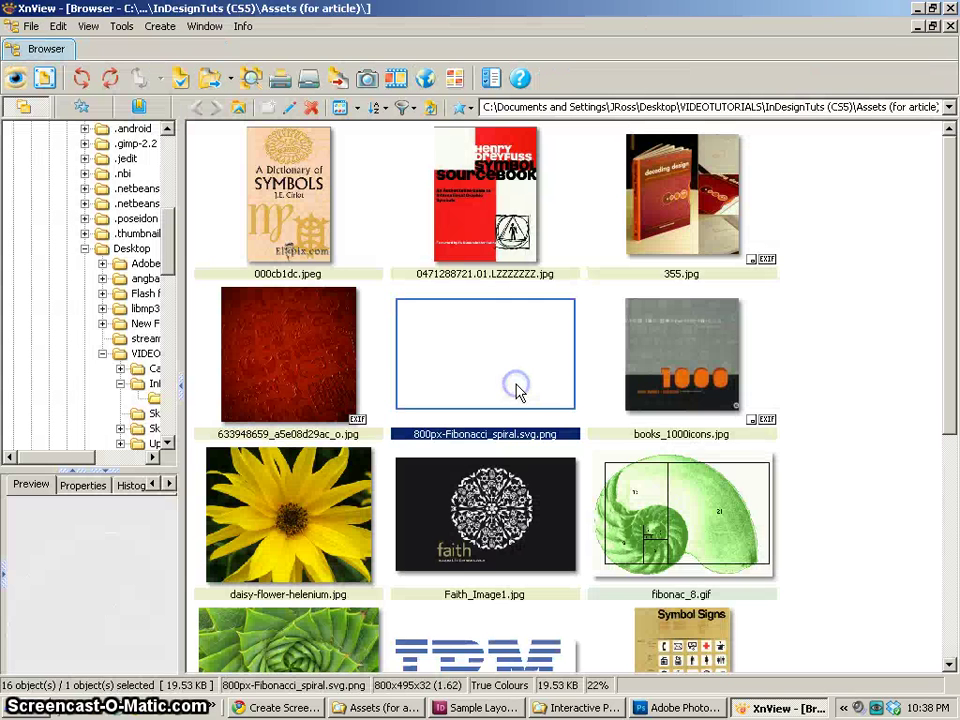
Step: Open the red texture image in Photoshop, check its resolution under Image Size without changing it, and close the image
left_click(318, 376)
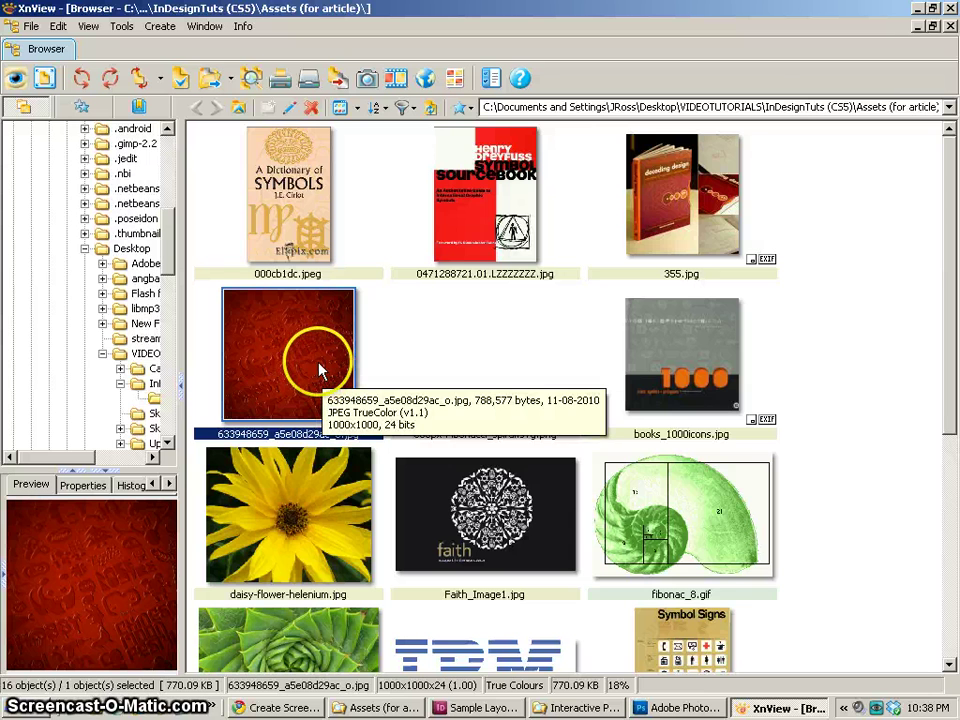
left_click(686, 708)
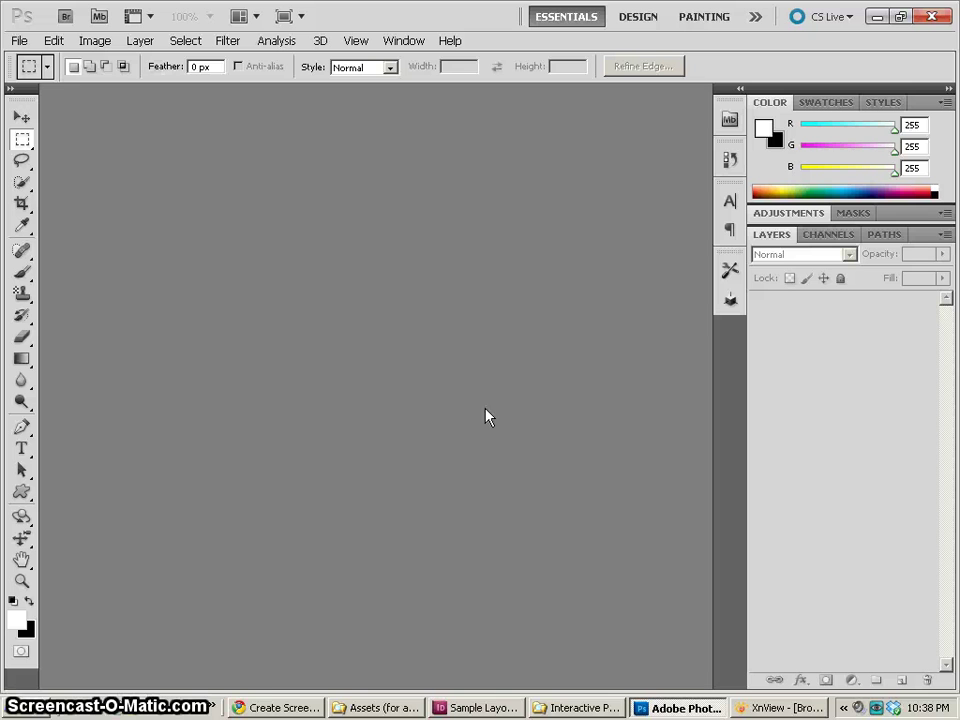
left_click(96, 42)
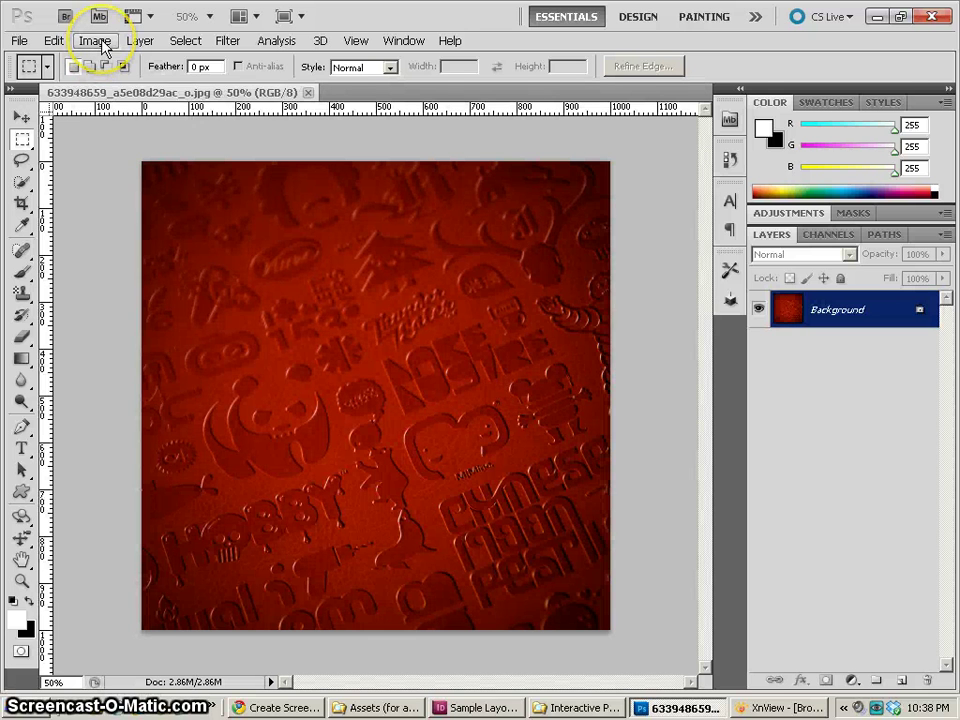
left_click(102, 44)
left_click(150, 162)
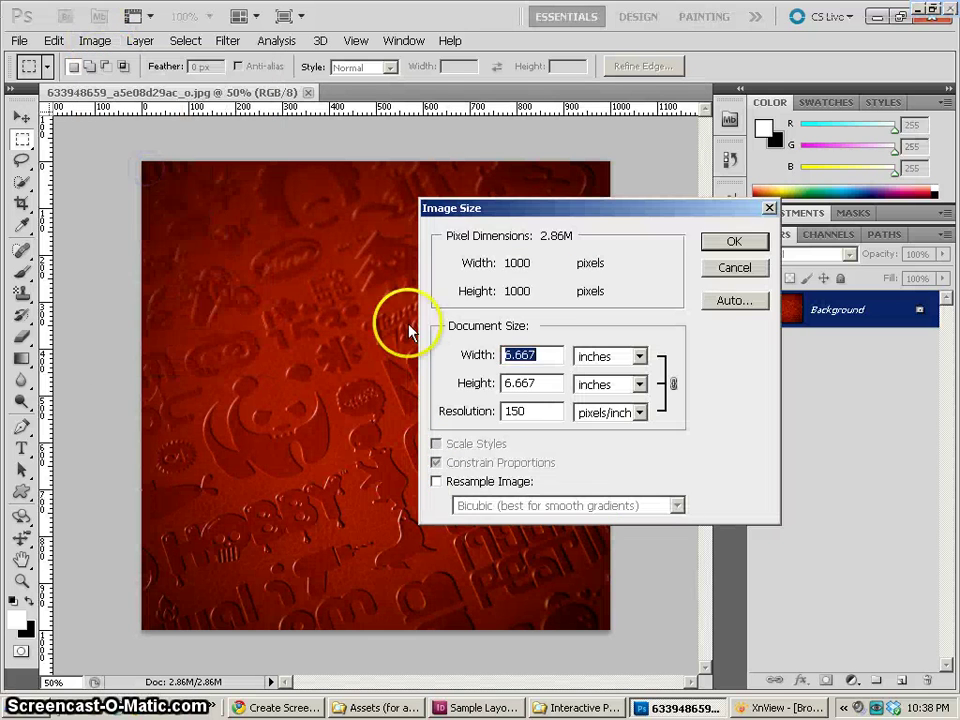
left_click(516, 413)
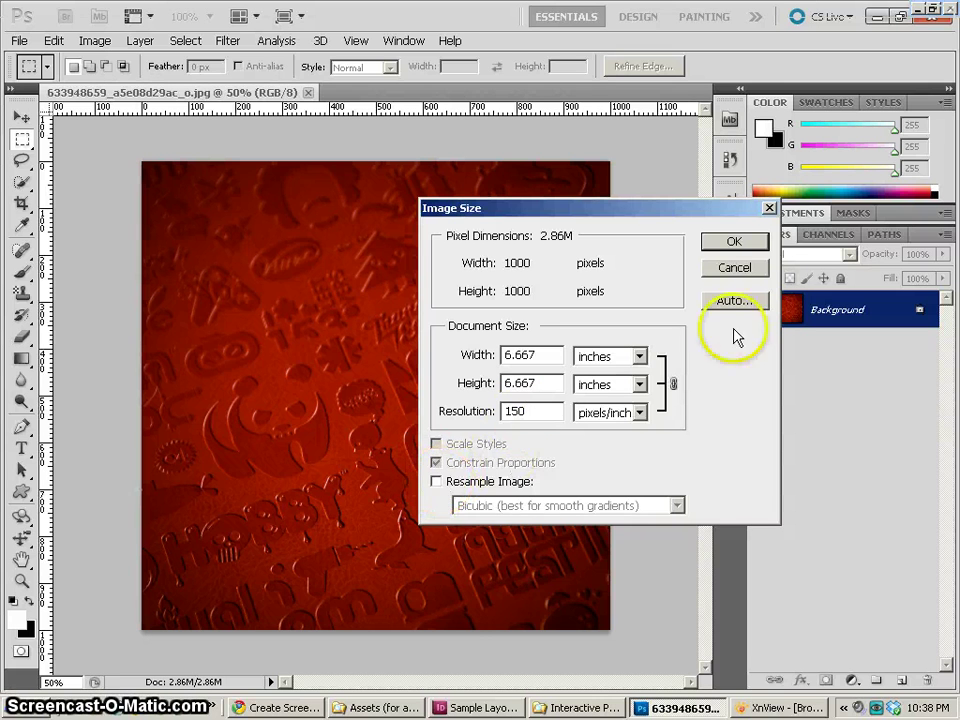
left_click(740, 267)
left_click(309, 92)
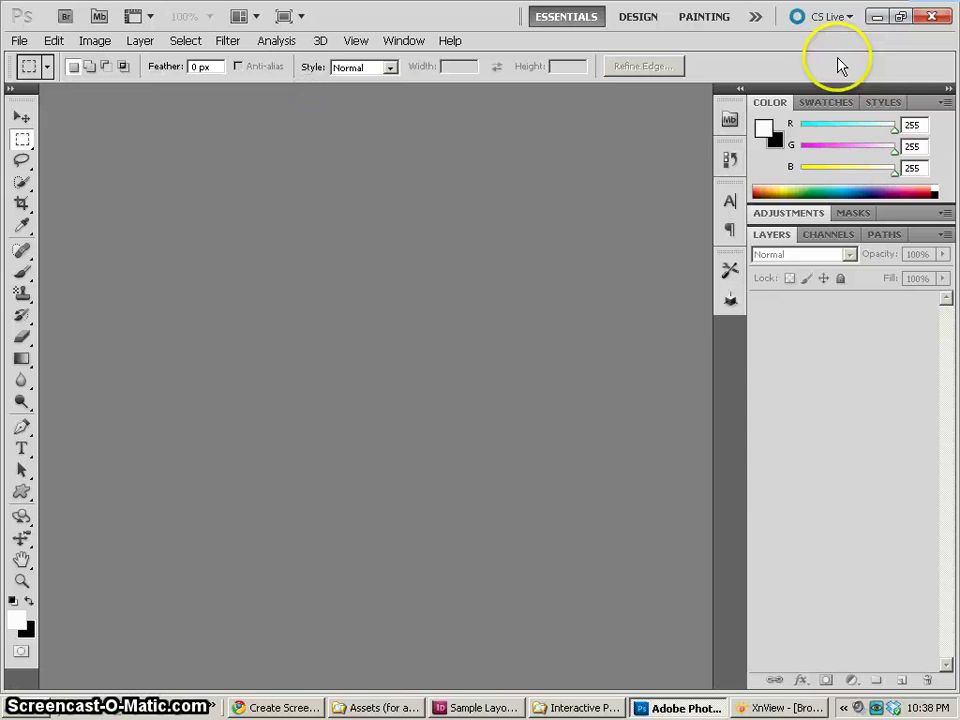
left_click(879, 16)
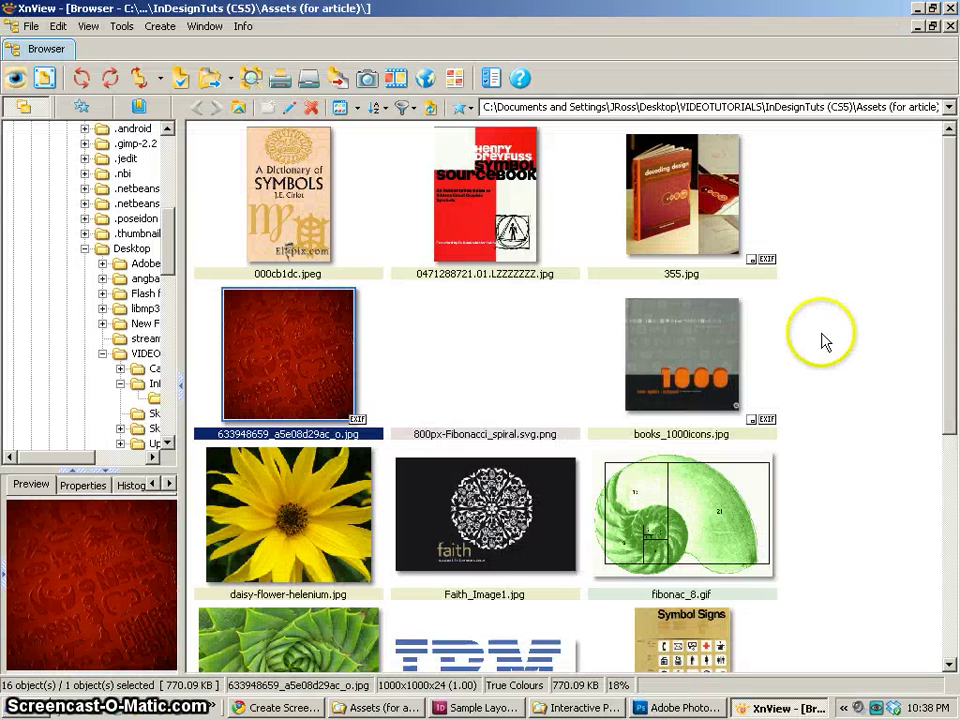
Step: View Faith_Image1.jpg at full size and return to the image thumbnails
double_click(315, 369)
left_click(308, 380)
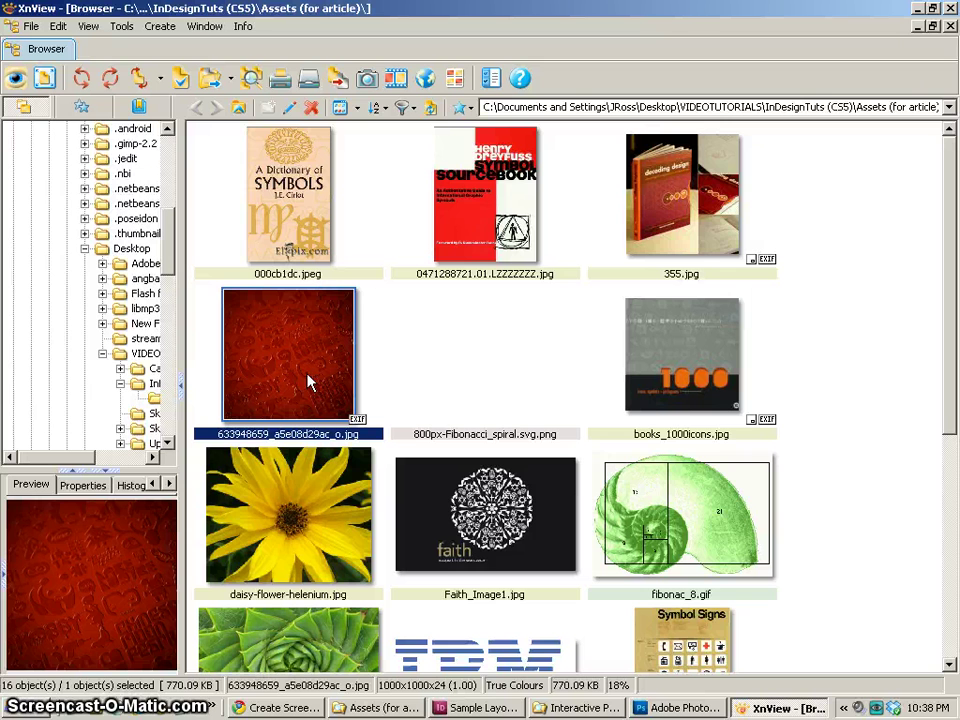
double_click(480, 560)
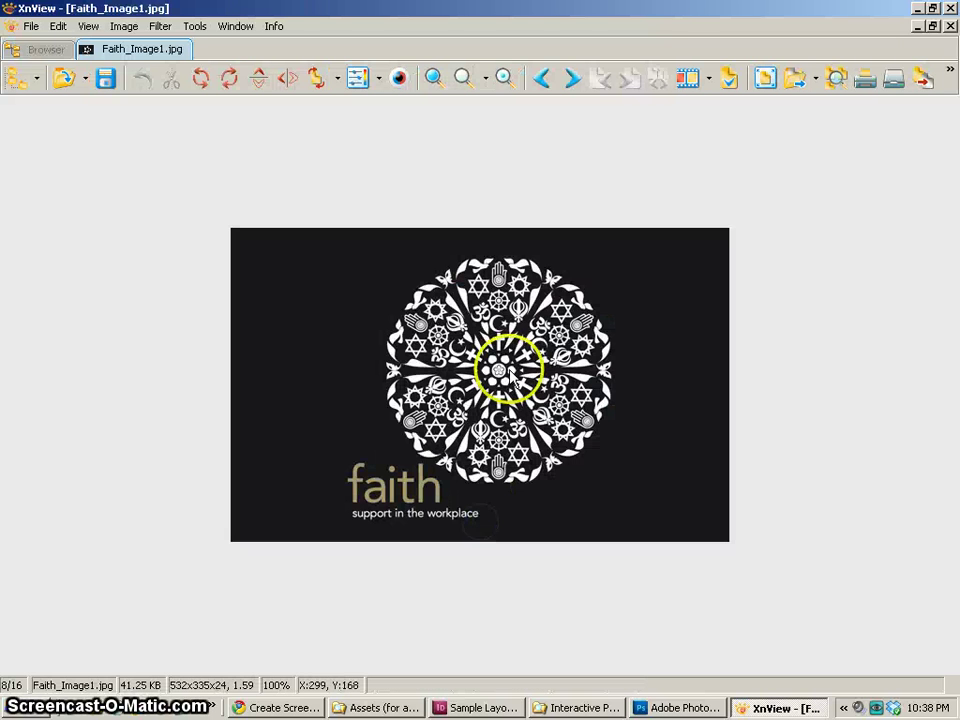
double_click(507, 359)
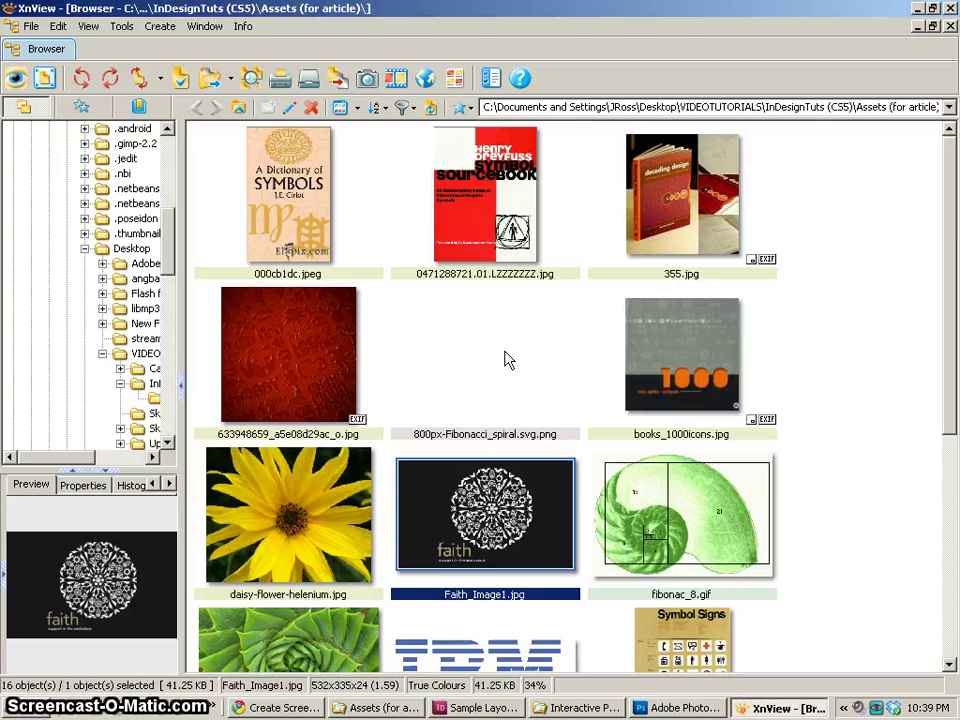
Step: Bring the red texture image 633948659_a5e08d29ac_o.jpg from XnView into the InDesign layout and place it at 100% scale on page 1
left_click(300, 340)
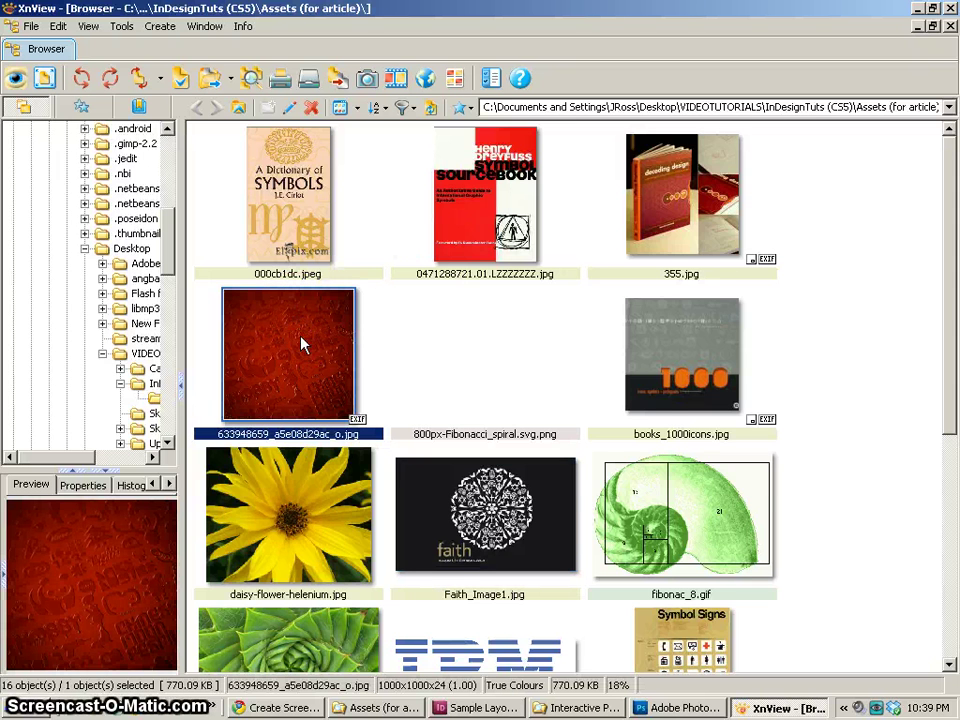
left_click(301, 346)
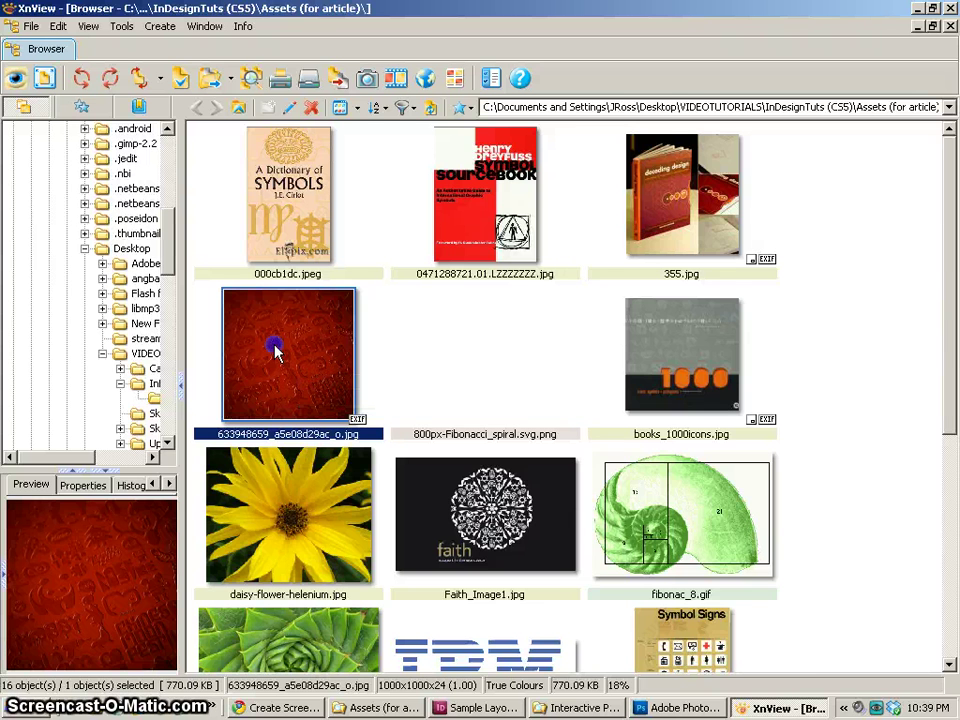
left_click(478, 708)
left_click(317, 407)
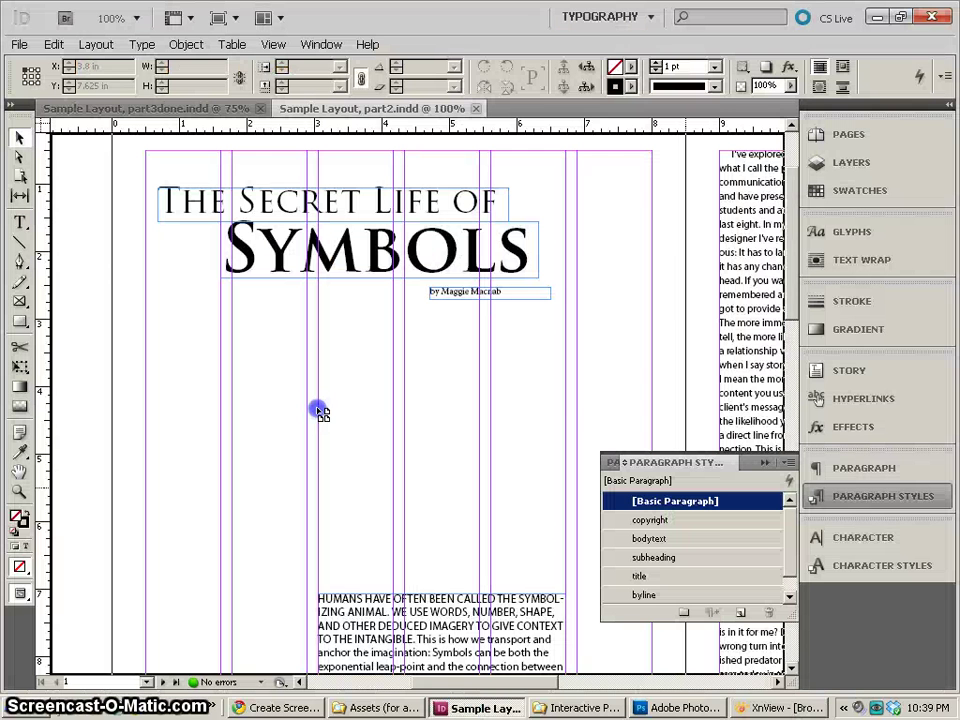
left_click(298, 398)
left_click_drag(298, 398, 175, 323)
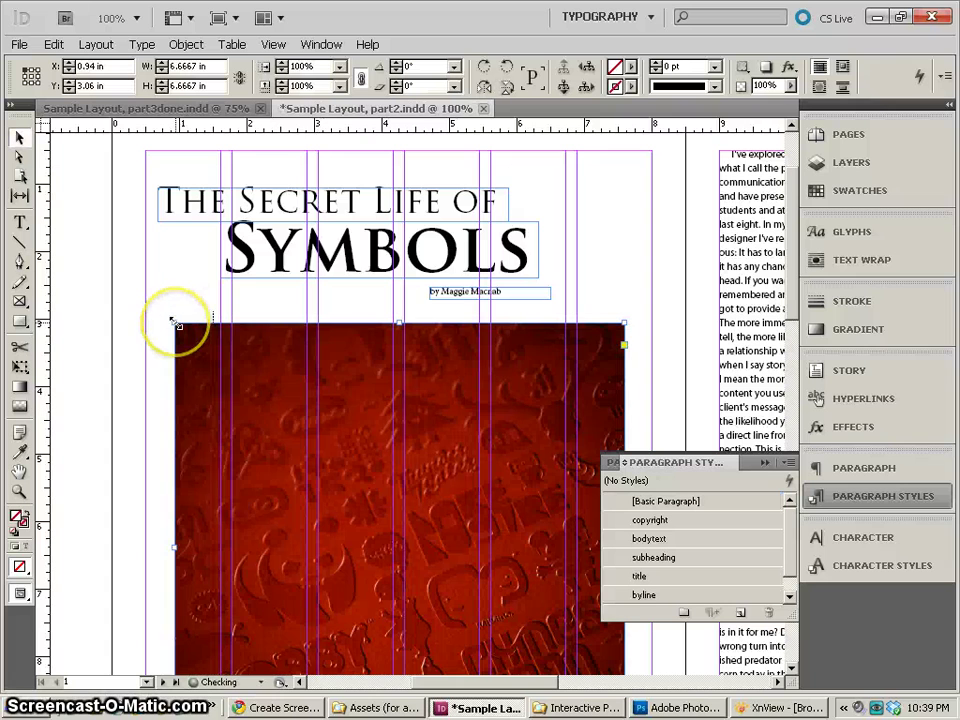
Step: Move the red texture image so its upper-left corner sits at the page corner, X 0 in and Y 0 in
left_click_drag(279, 399, 309, 364)
left_click(279, 231)
left_click_drag(243, 318, 180, 281)
left_click_drag(416, 501, 267, 182)
left_click_drag(402, 393, 531, 446)
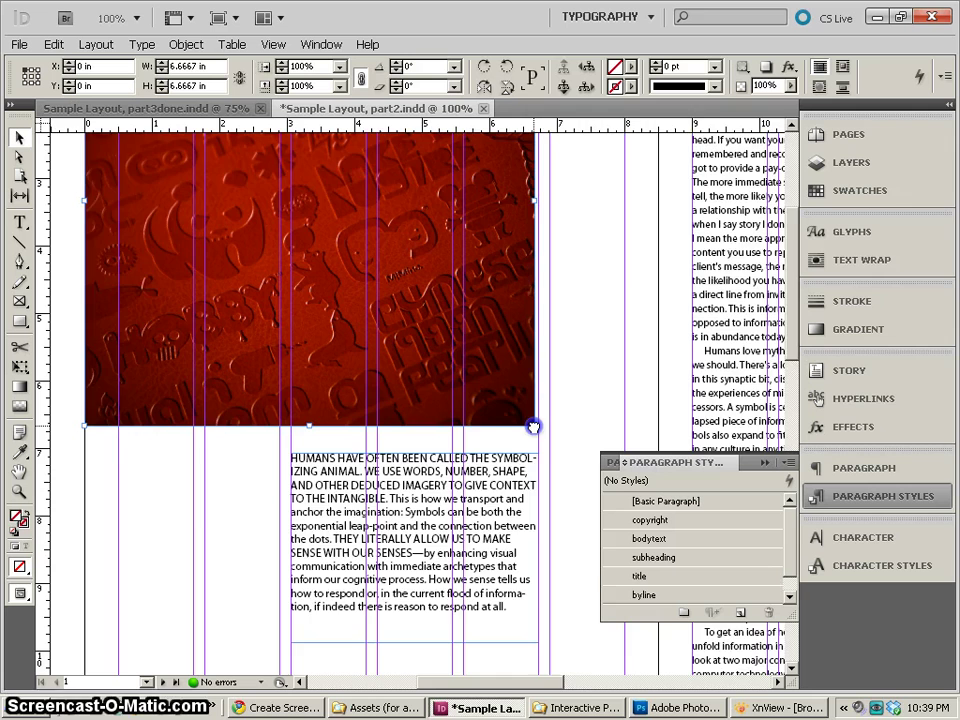
Step: Enlarge only the red texture's frame to about 8 in wide by 8.48 in high, without scaling the picture
left_click_drag(534, 427, 403, 364)
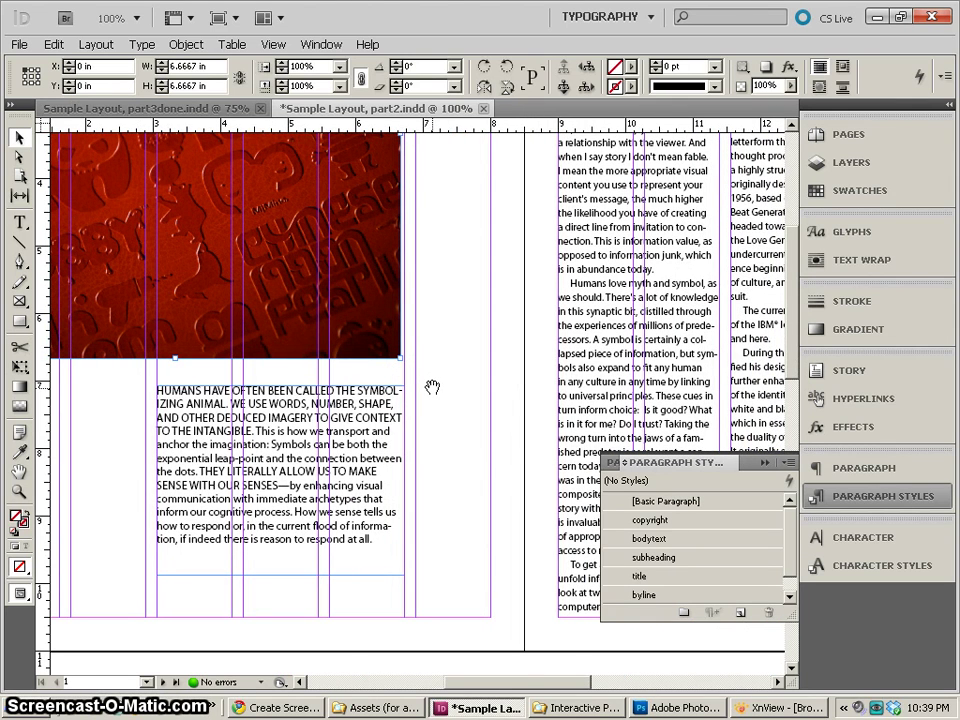
left_click(417, 358)
left_click_drag(398, 354, 489, 480)
left_click(383, 373)
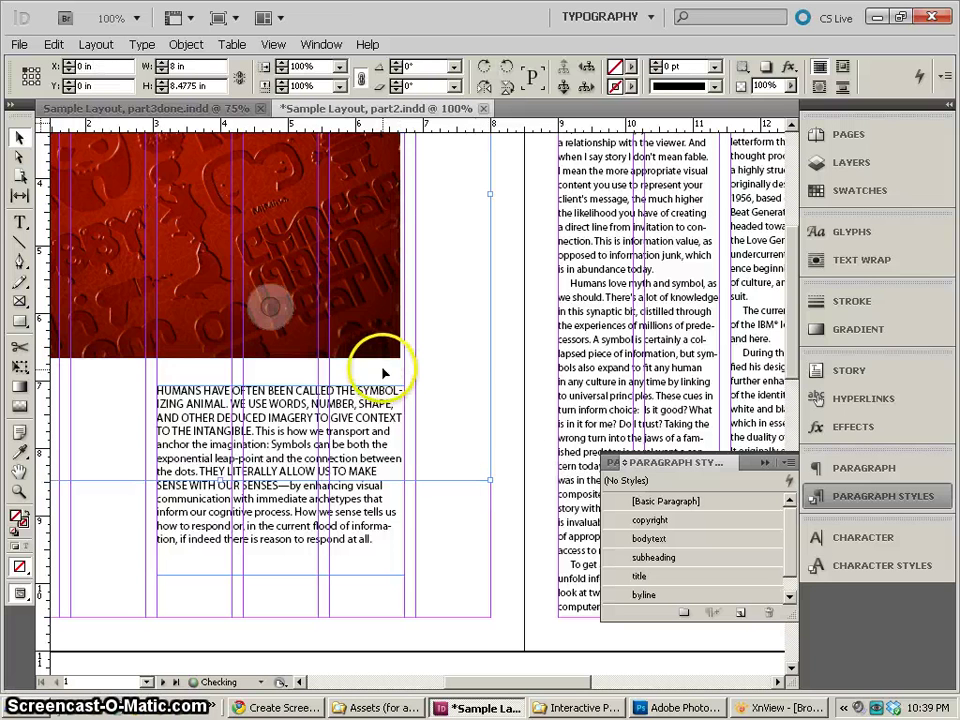
left_click(450, 355)
Step: Try stretching the picture inside its frame to about 169.8% by 142.5%, and undo the content and frame resizing
left_click(364, 274)
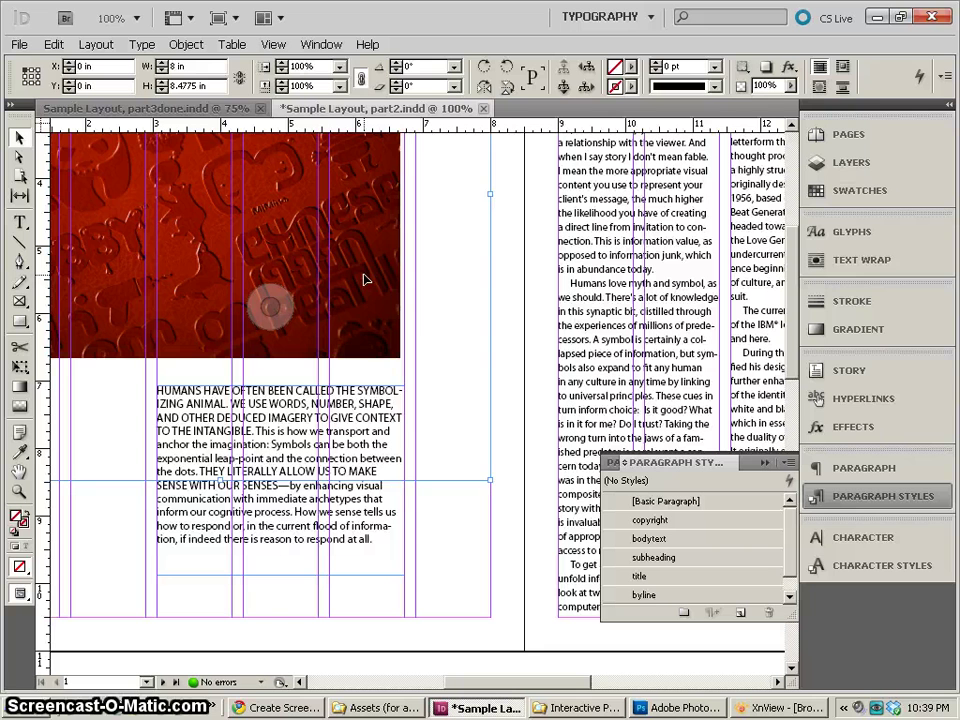
double_click(364, 275)
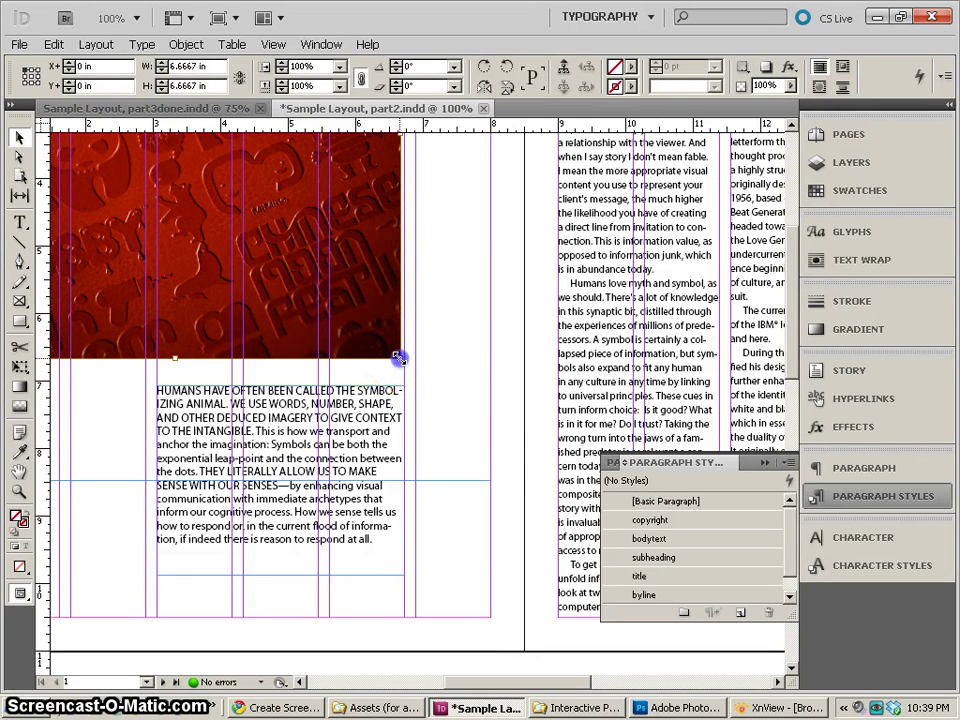
left_click_drag(399, 358, 714, 549)
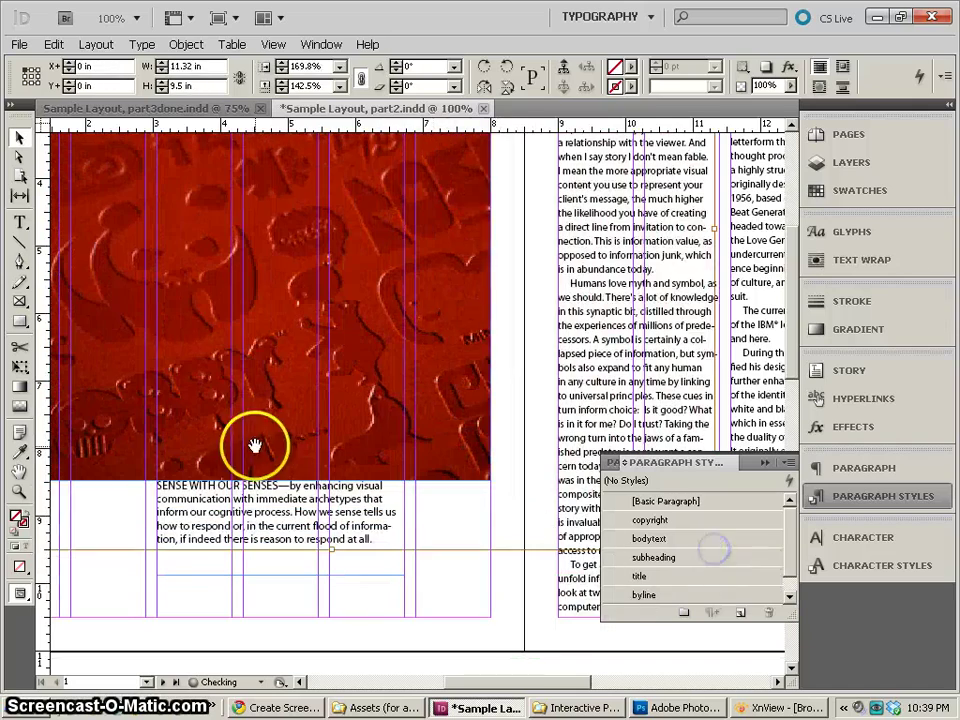
left_click(603, 507)
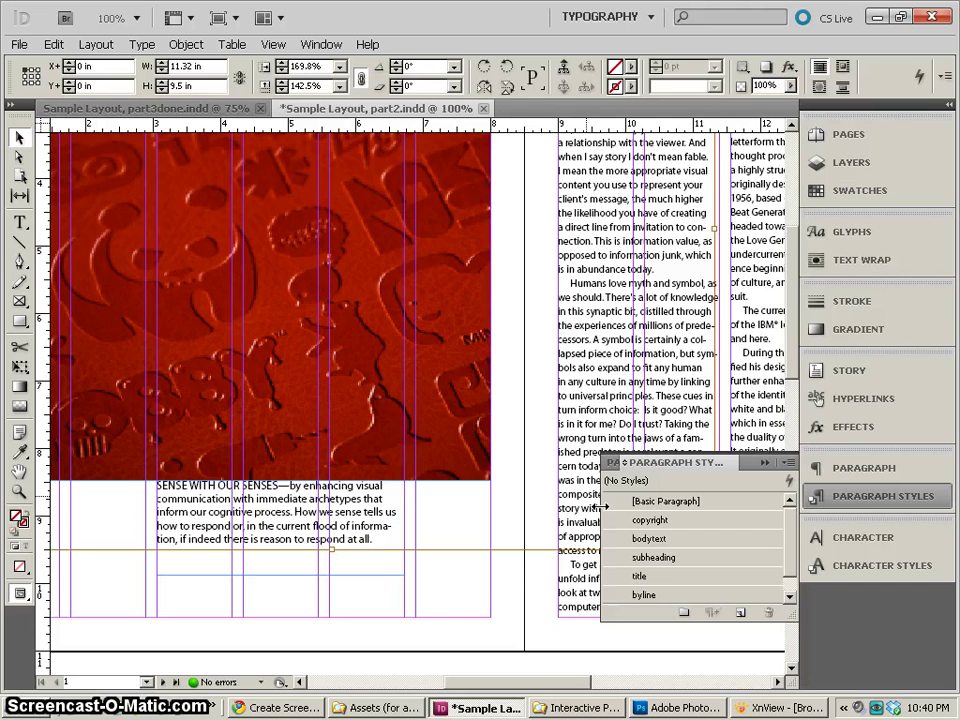
key("ctrl+z")
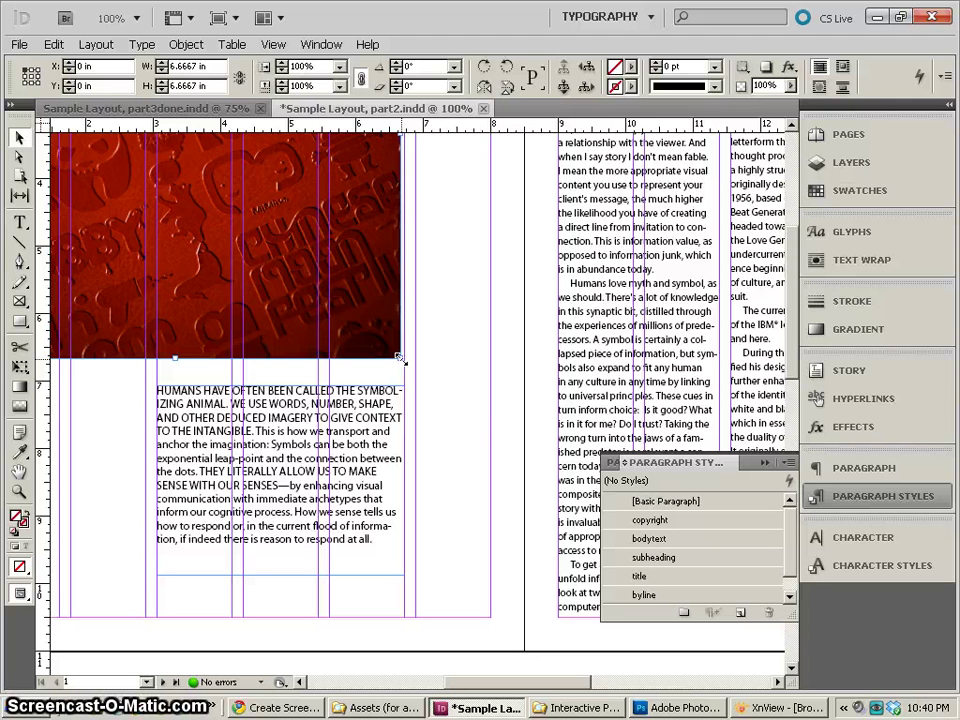
Step: Scale the red texture and its frame together to 8.5 in by 11 in to cover page 1, and send it behind the text
left_click_drag(400, 358, 521, 650)
left_click_drag(287, 296, 407, 632)
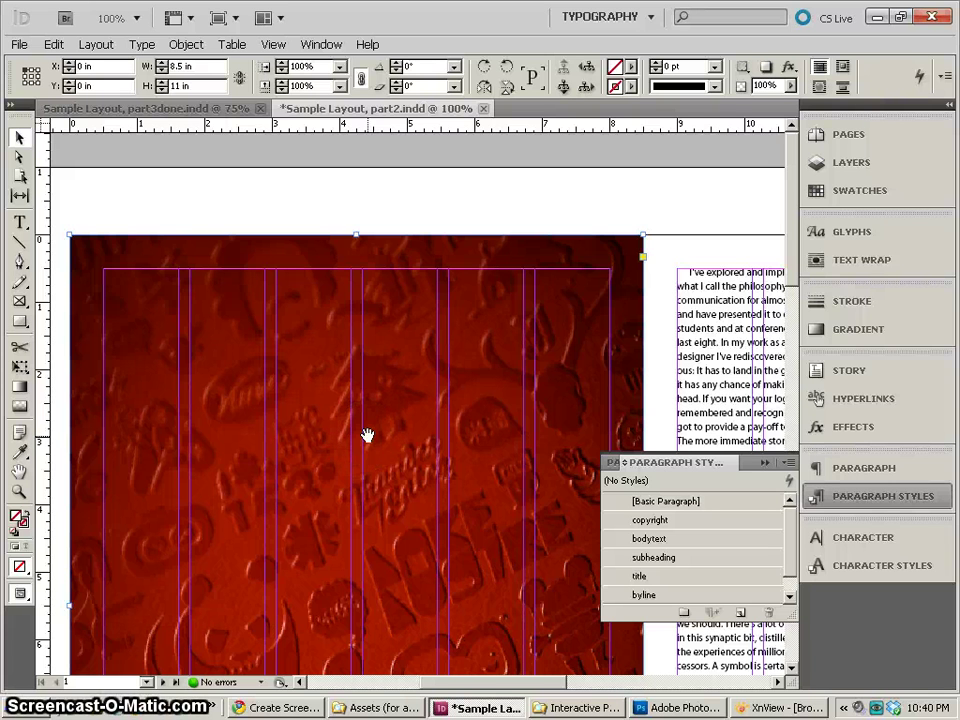
right_click(403, 304)
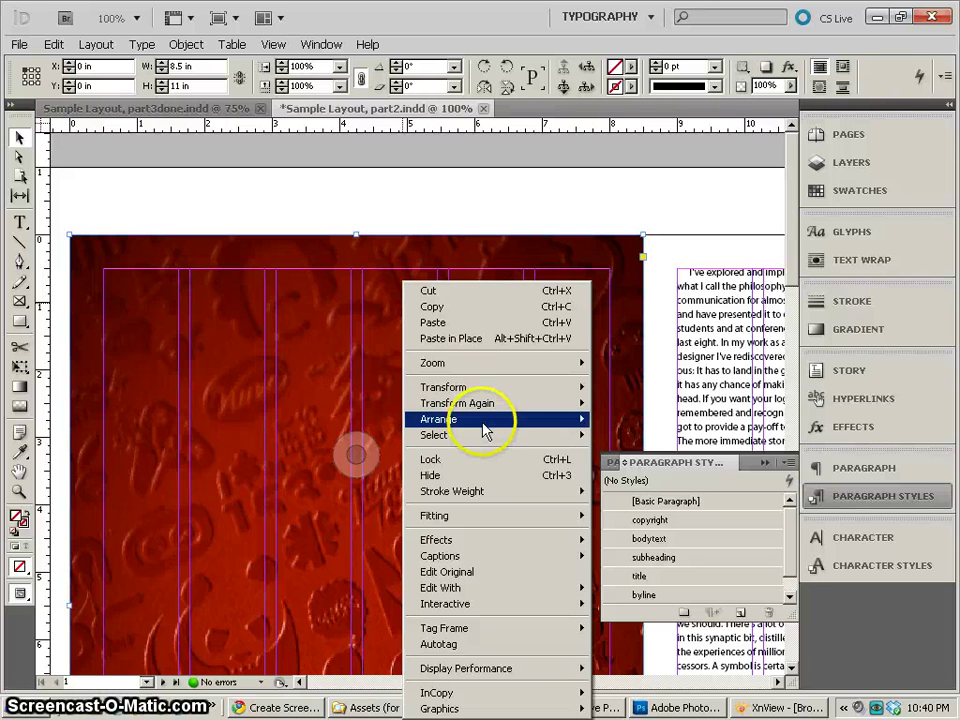
mouse_move(489, 422)
left_click(657, 437)
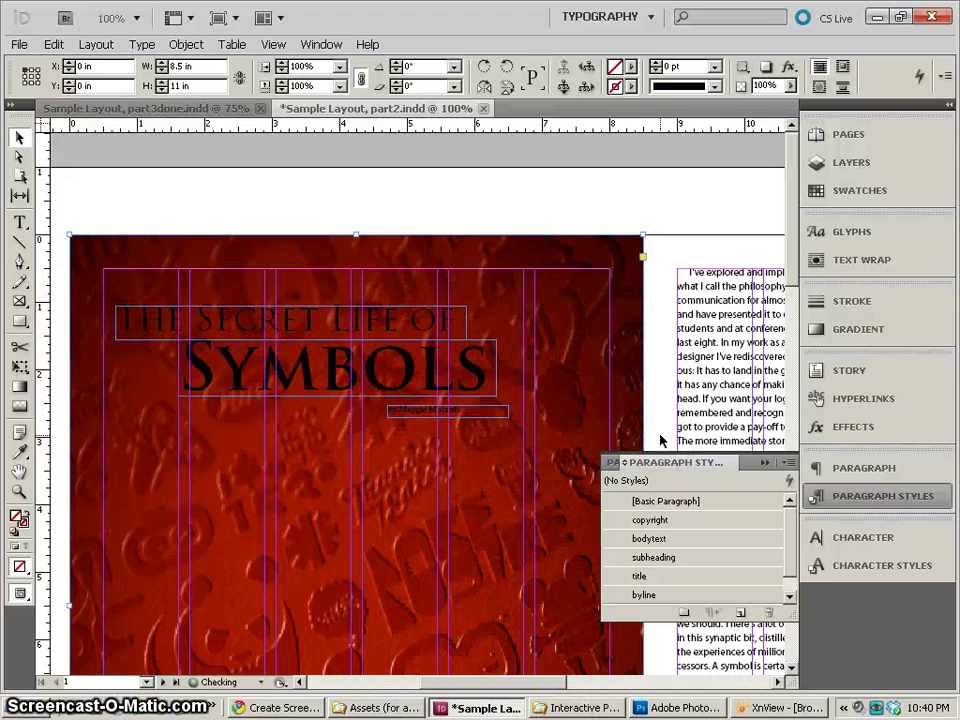
left_click(516, 204)
left_click(392, 364)
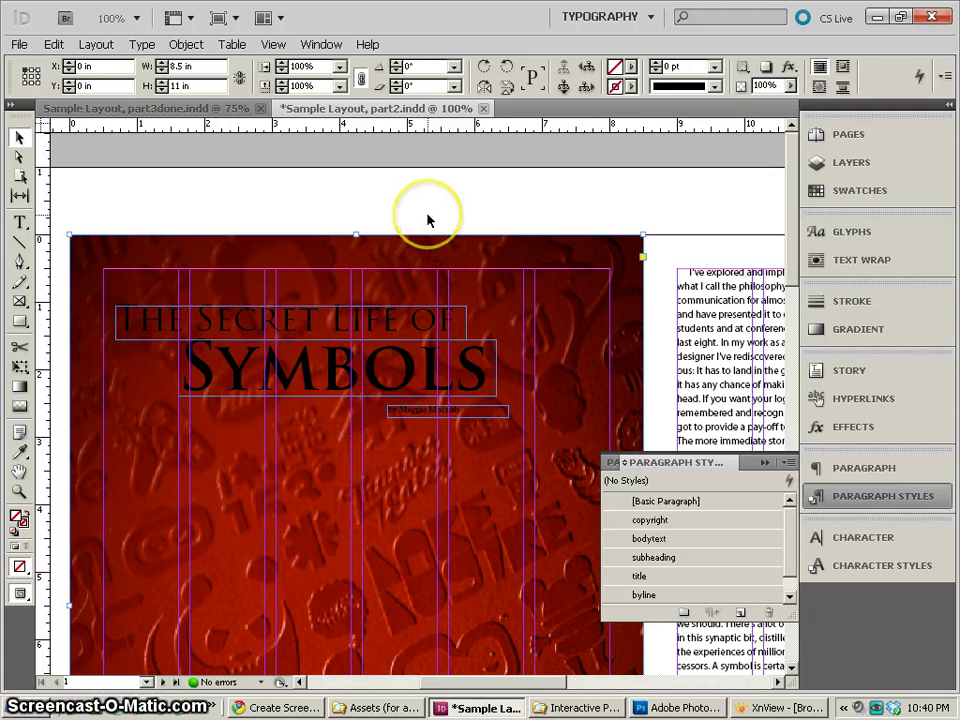
Step: Create a new layer and name it bgnd
left_click(845, 165)
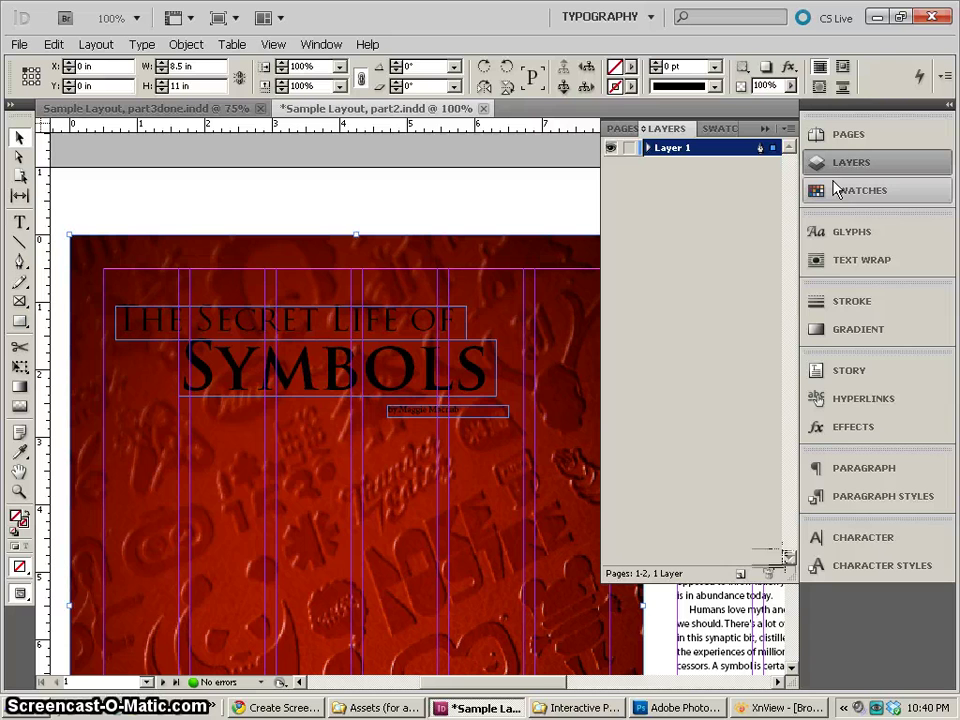
left_click(767, 570)
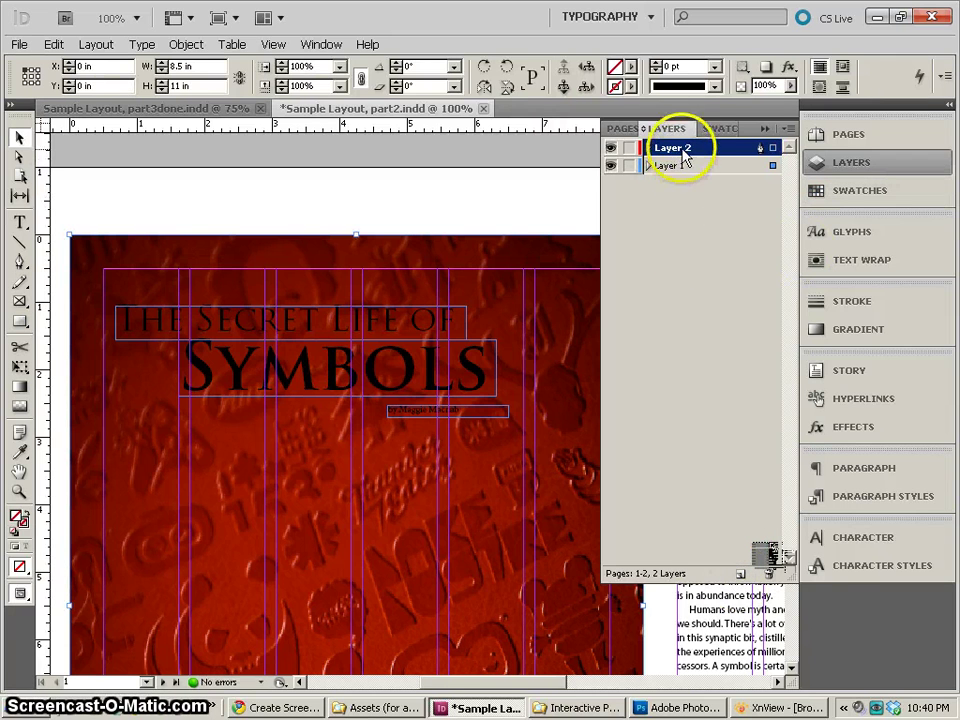
double_click(684, 153)
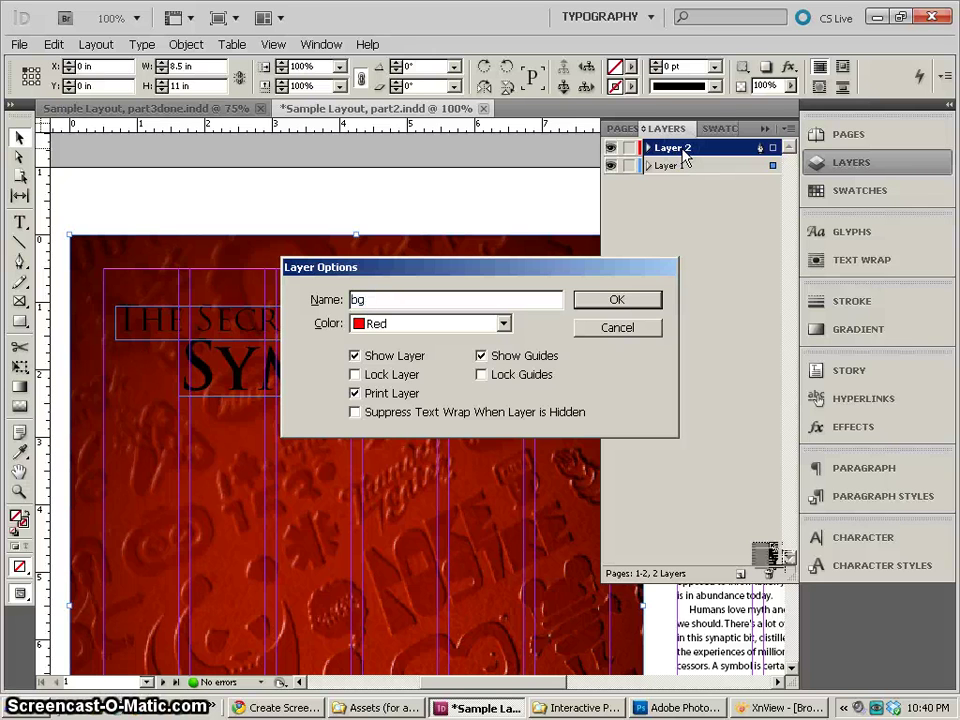
type("bgnd")
key("Return")
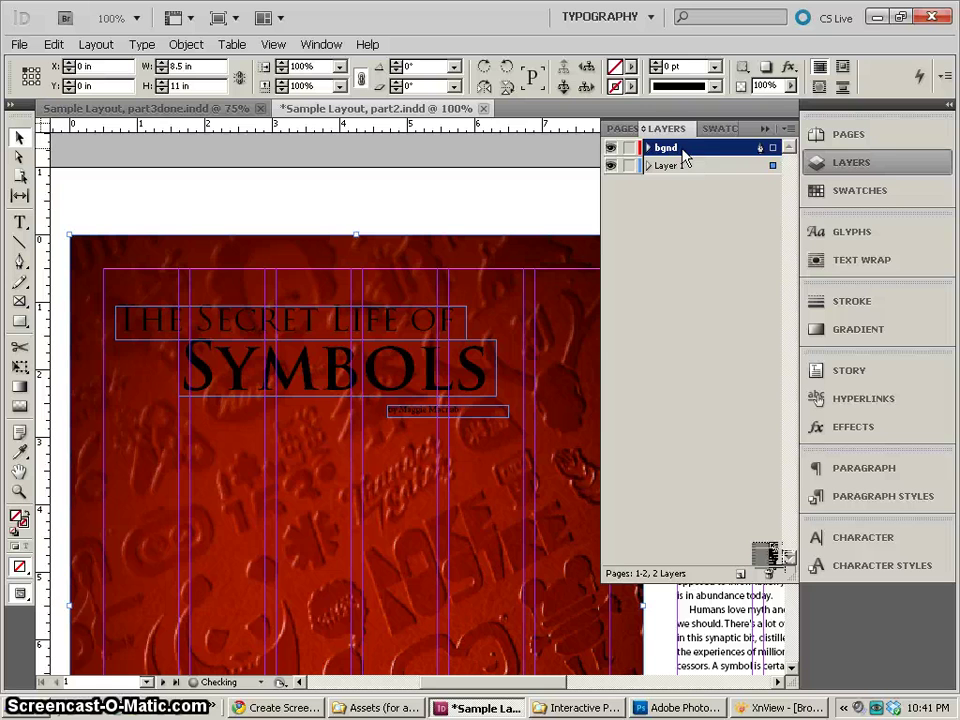
Step: Move the red texture image from Layer 1 to the bgnd layer and place bgnd below Layer 1
left_click(546, 236)
left_click(771, 171)
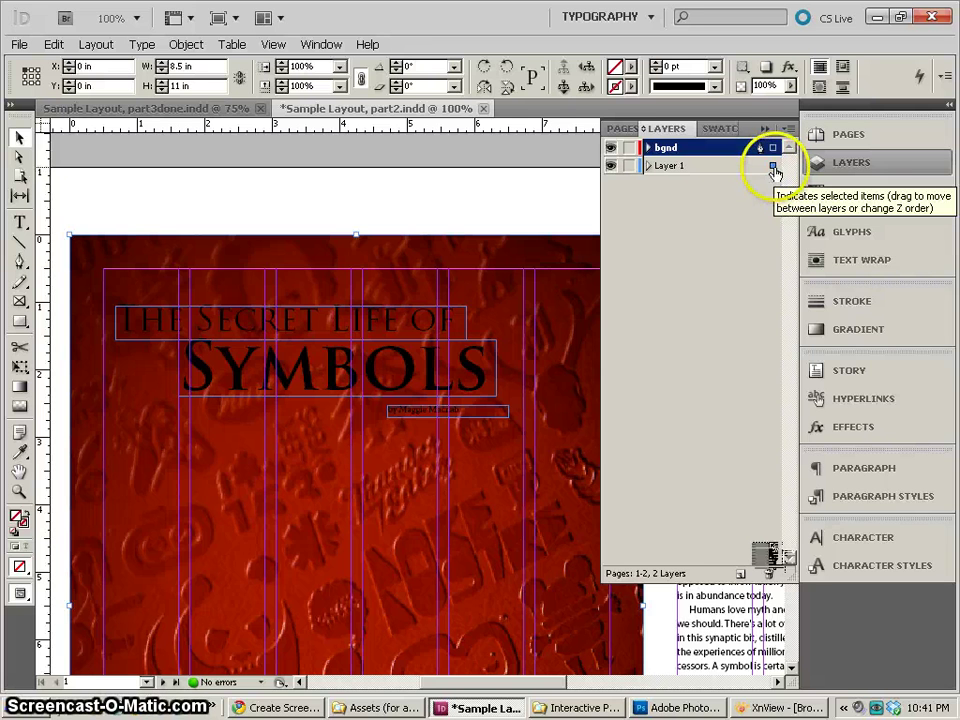
left_click_drag(773, 171, 774, 149)
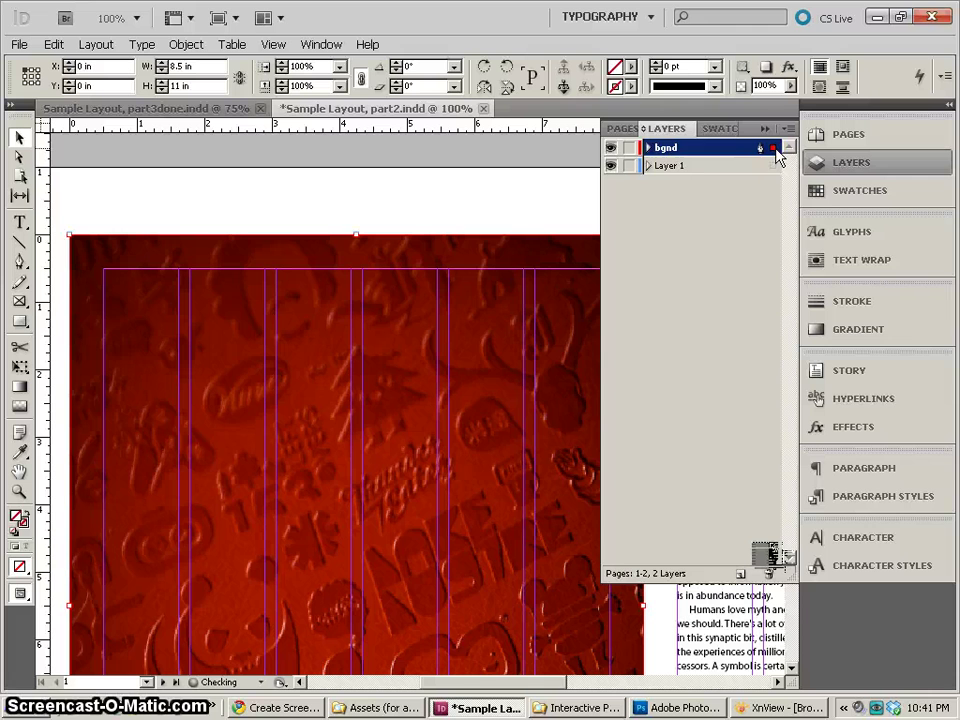
left_click(650, 151)
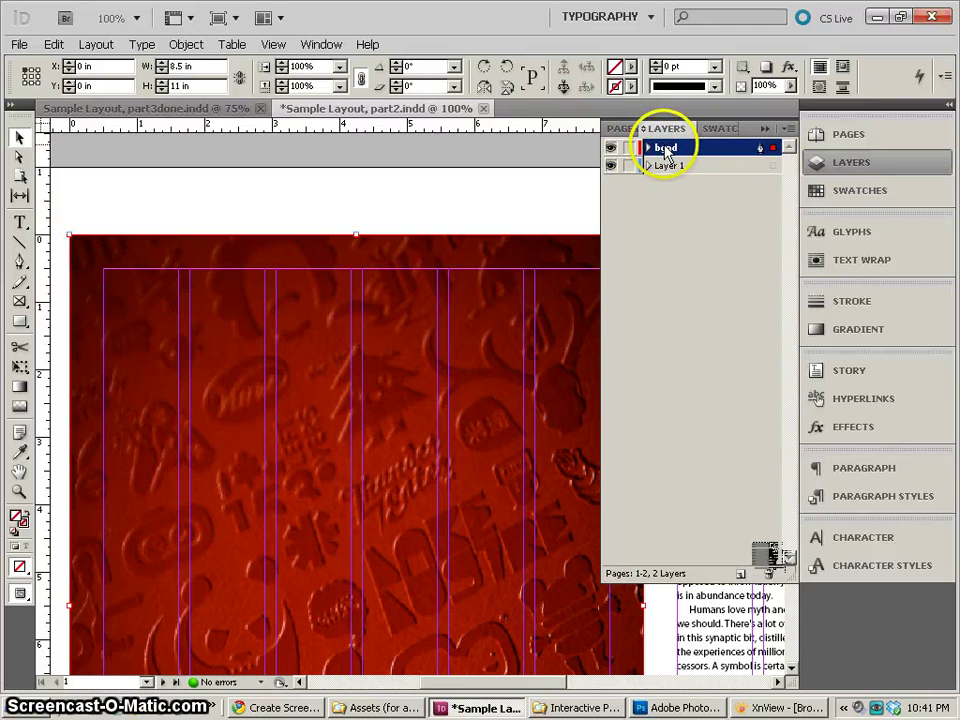
left_click_drag(664, 169, 668, 182)
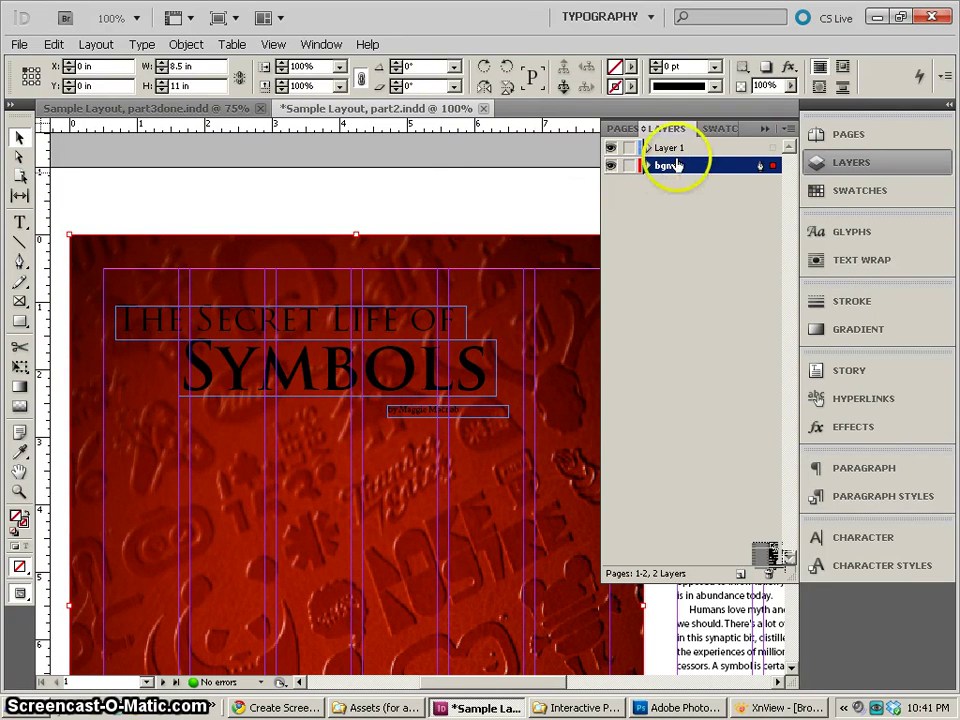
left_click(669, 148)
left_click(667, 166)
left_click(668, 148)
left_click(666, 168)
left_click(668, 150)
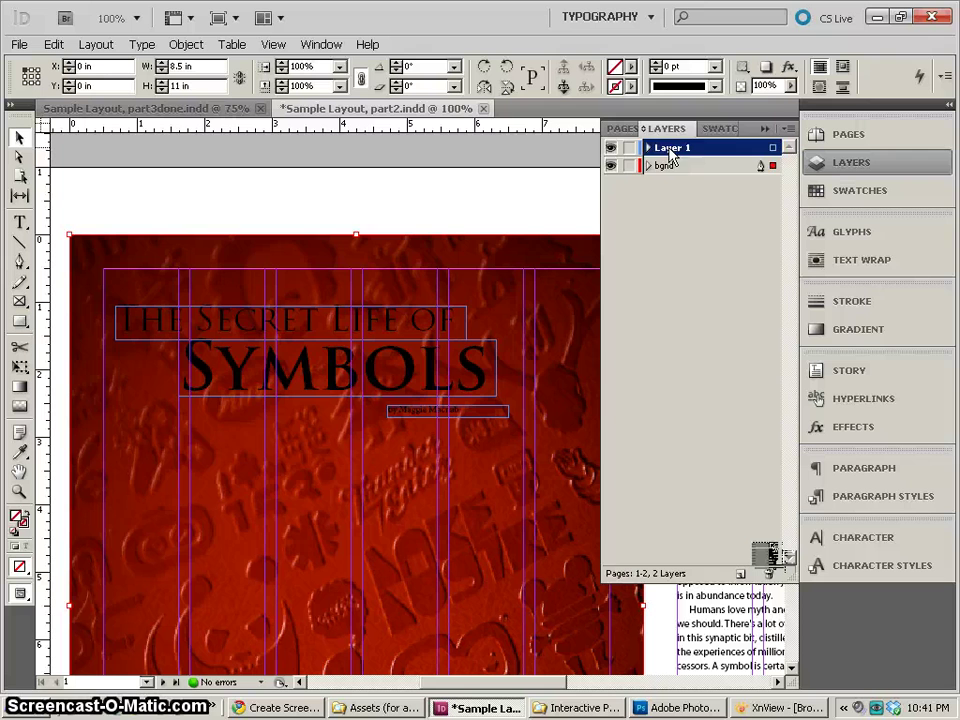
left_click(666, 167)
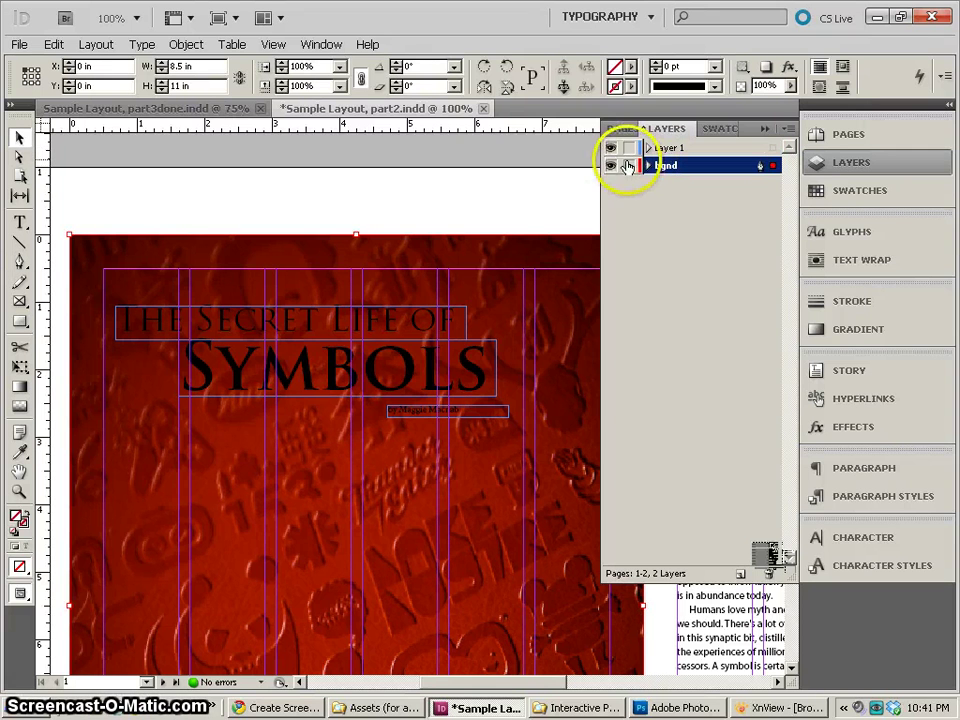
Step: Lock the bgnd layer to protect the background image, and unlock it again with bgnd as the active layer
left_click(629, 166)
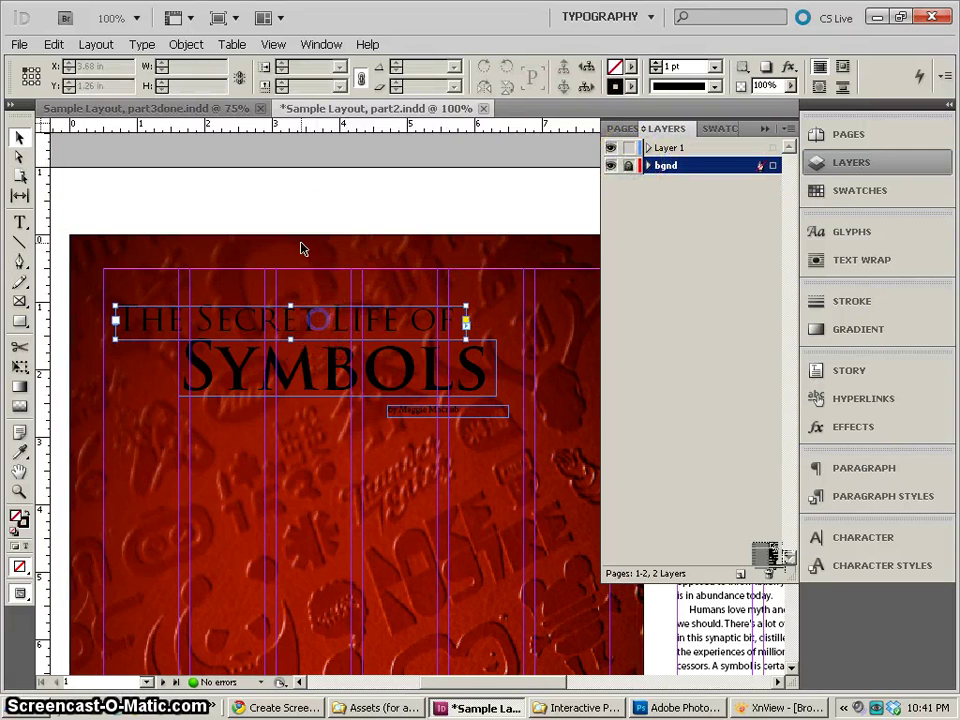
left_click(298, 208)
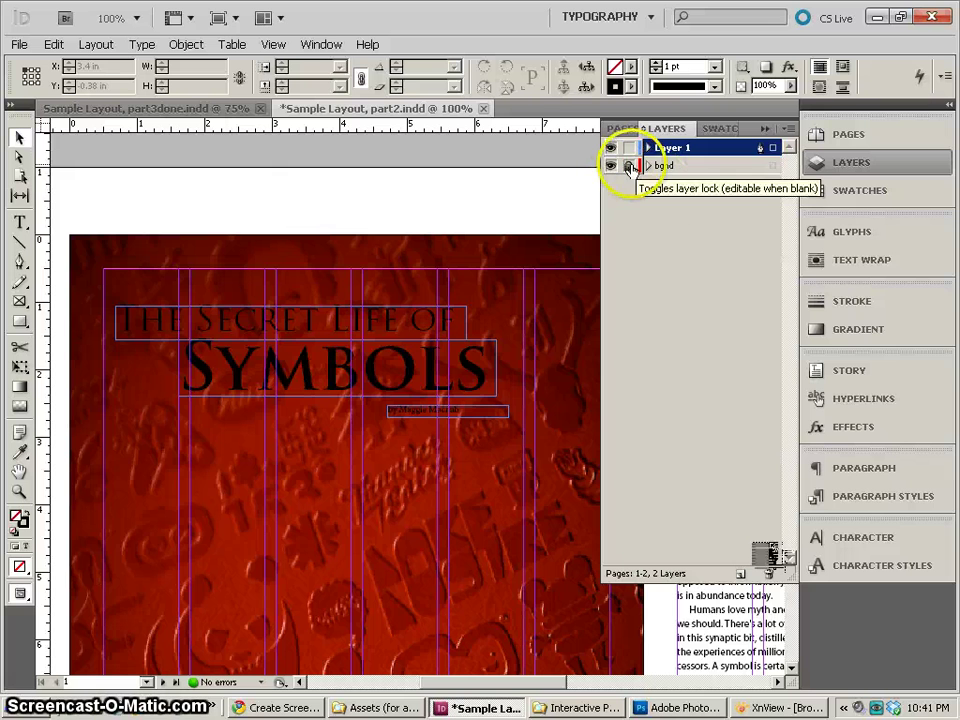
left_click(629, 166)
left_click(670, 167)
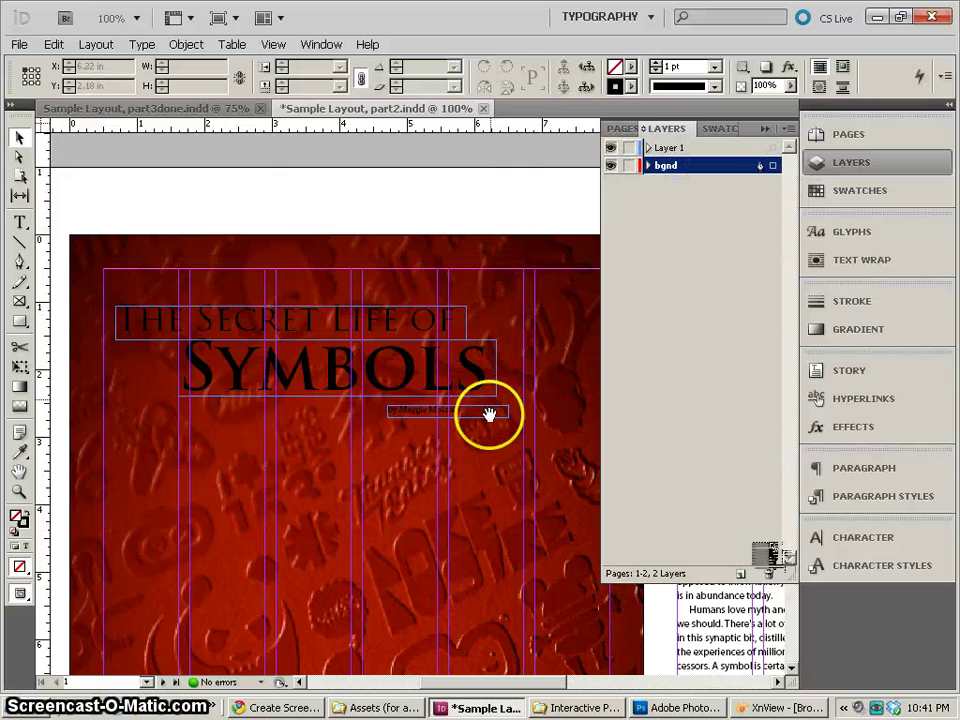
Step: Place 800px-Fibonacci_spiral.svg.png from Assets (for article) on page 1 at about X 1.18 in, Y 1.98 in, over the title
left_click_drag(489, 413, 443, 330)
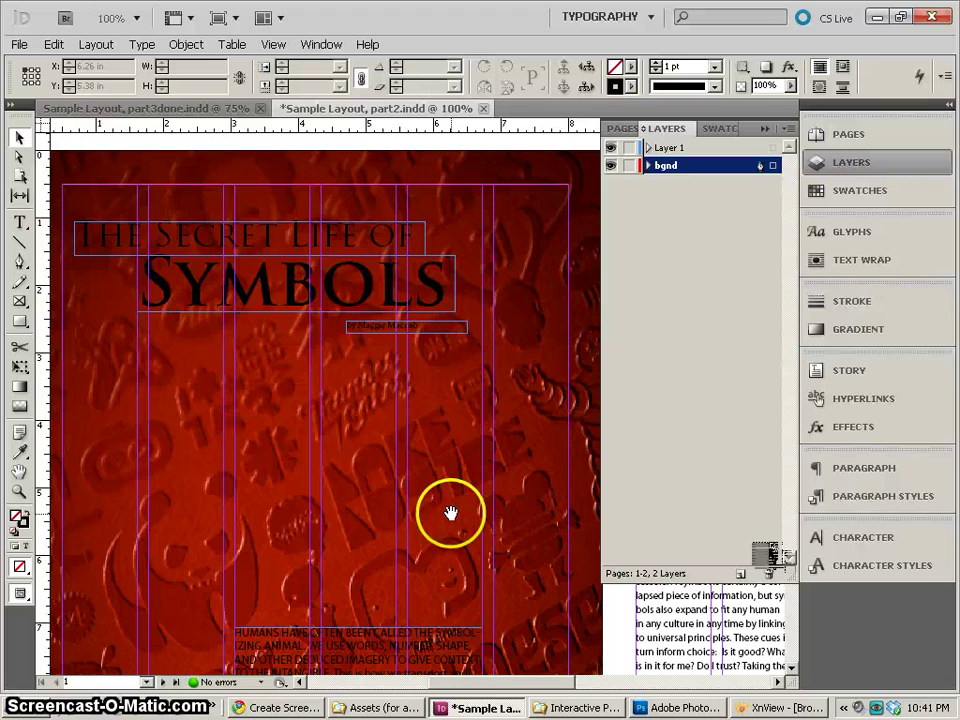
left_click_drag(446, 510, 464, 480)
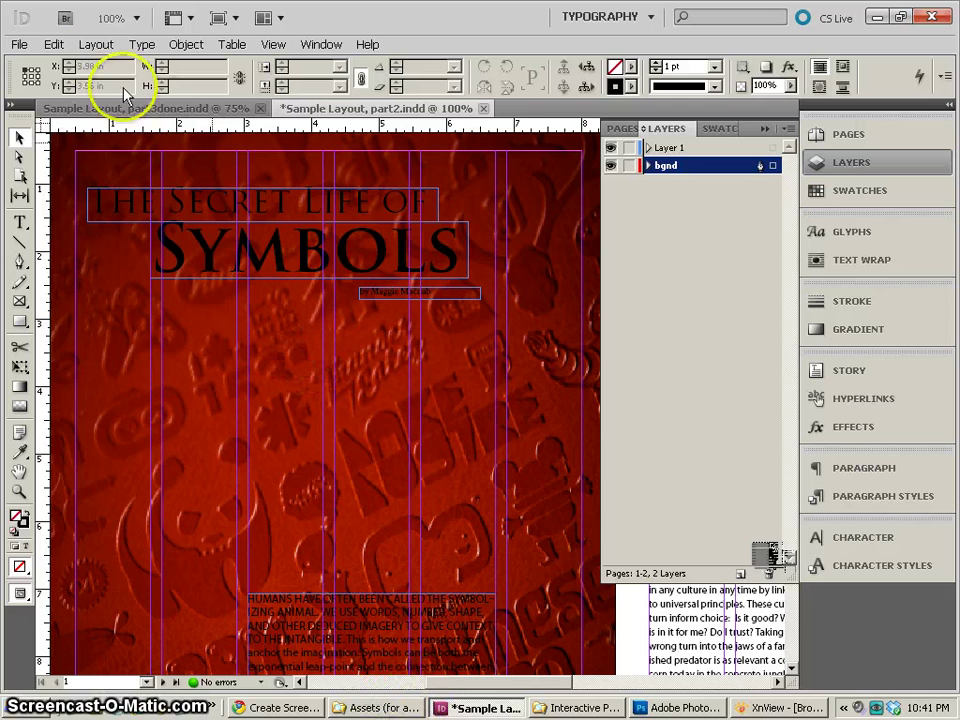
left_click(20, 45)
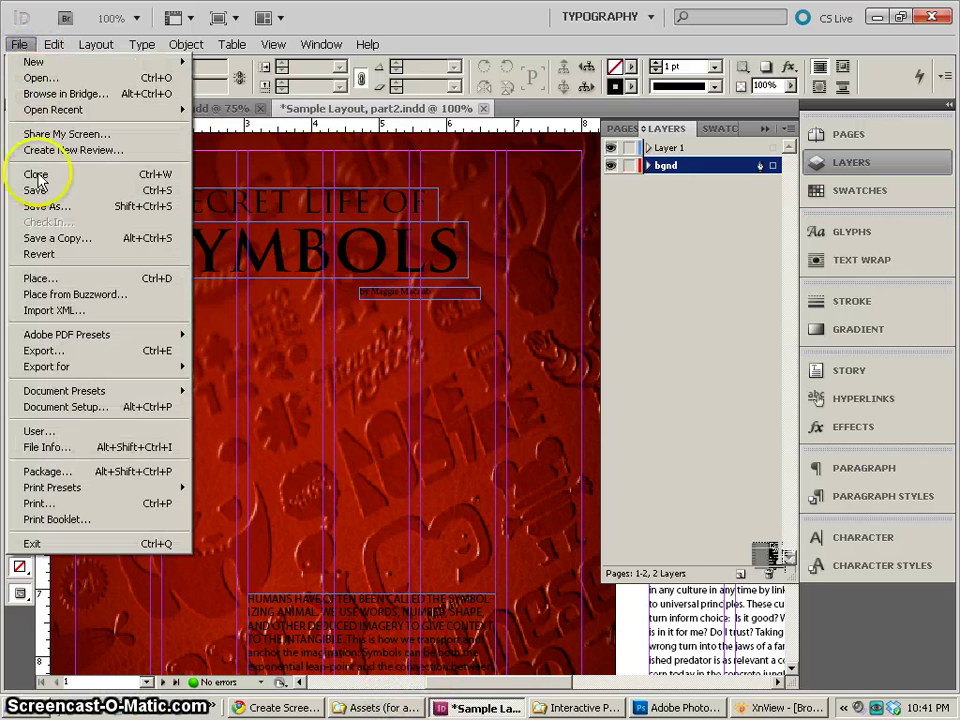
left_click(42, 278)
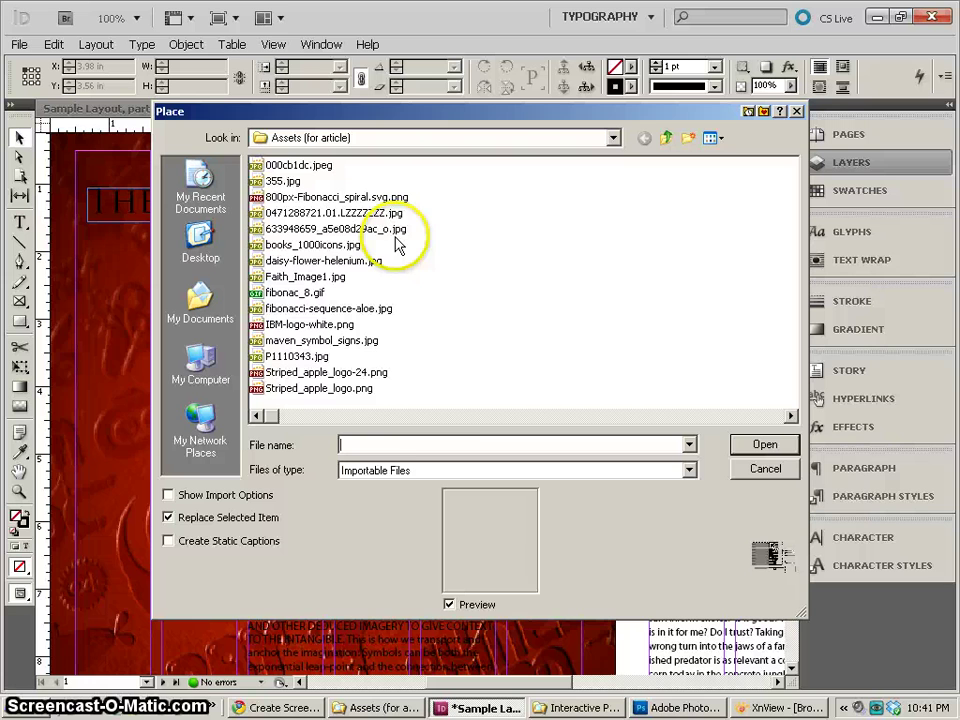
left_click(337, 198)
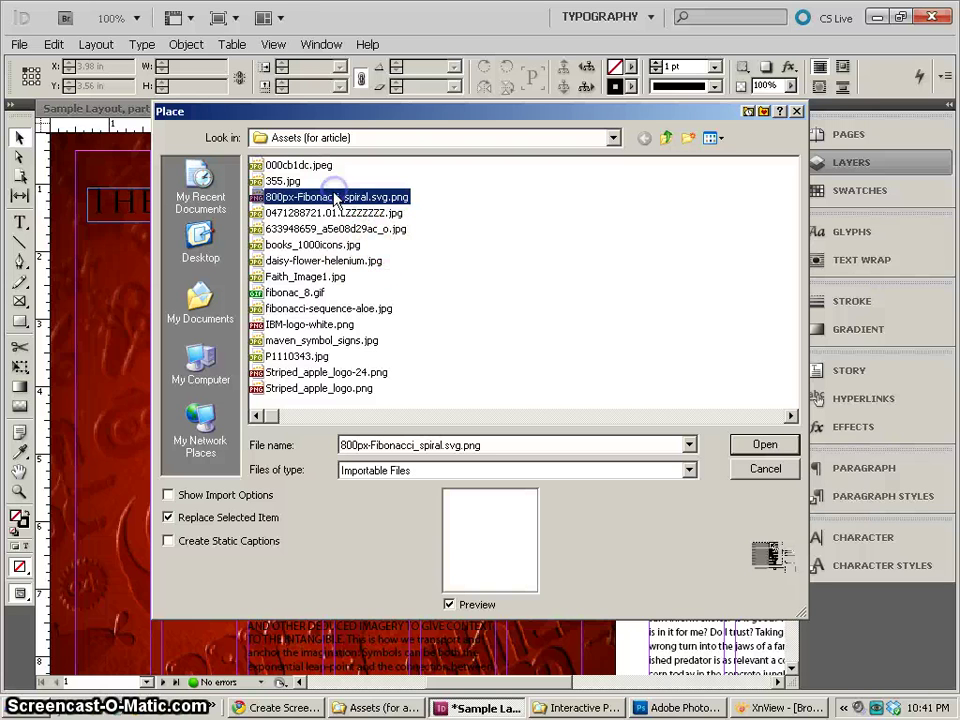
left_click(324, 199)
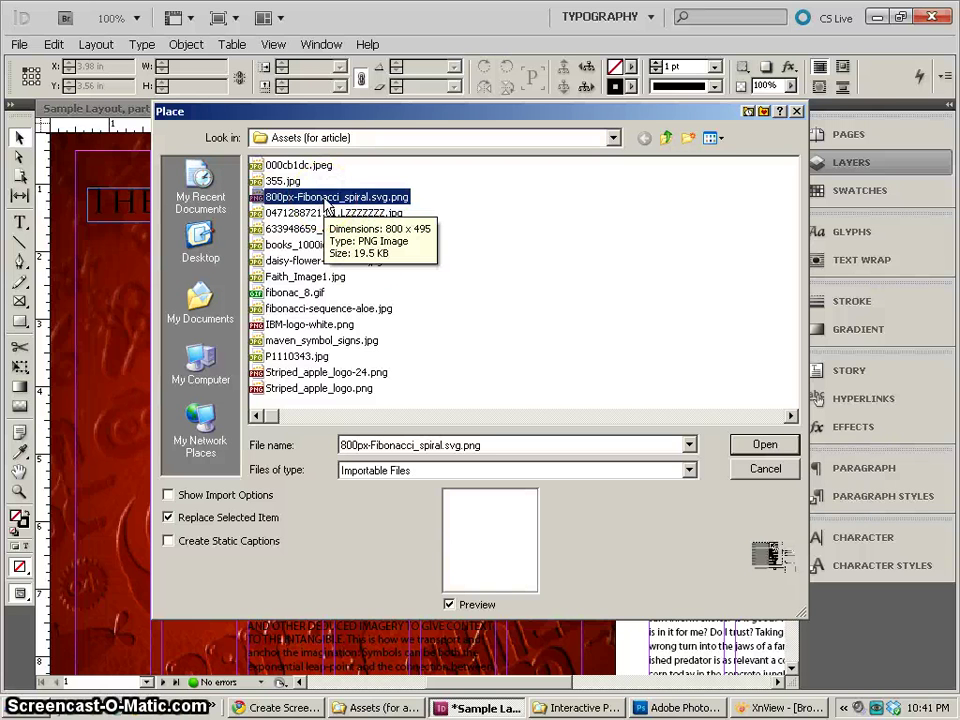
left_click(765, 444)
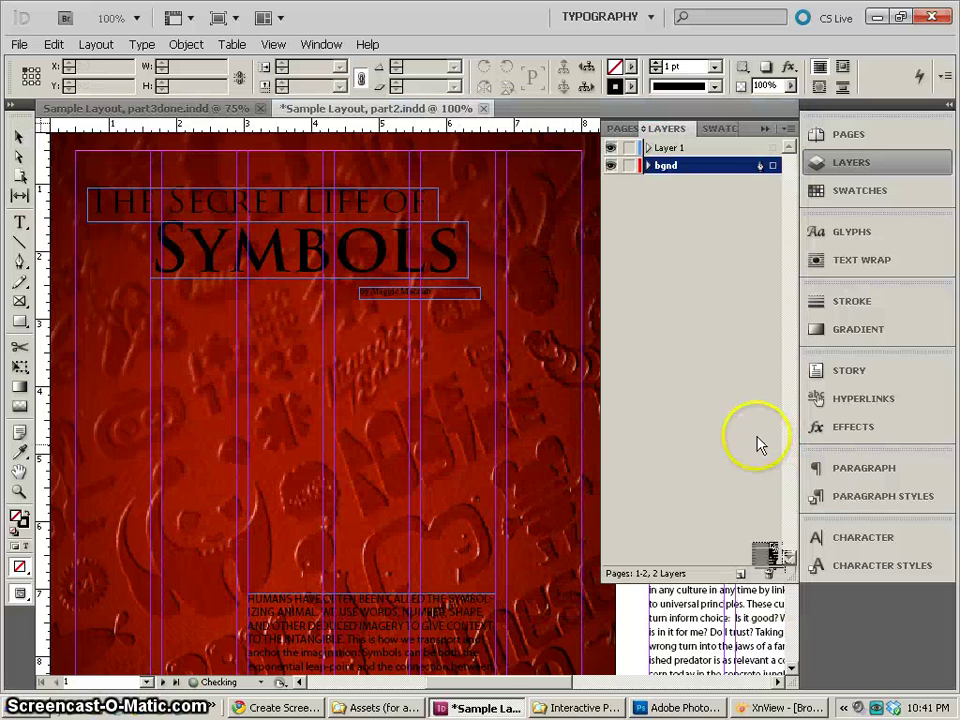
left_click(119, 248)
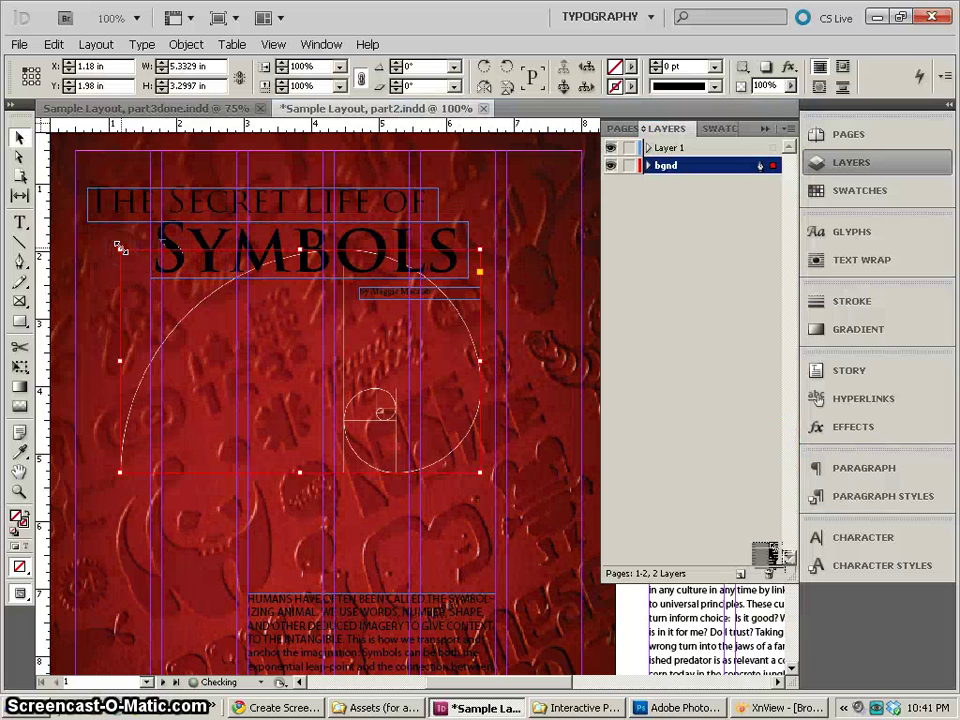
Step: Move the Fibonacci spiral to about X -0.61 in, Y 0.33 in, and scale it with its frame to about 8.61 by 5.33 in
left_click(393, 398)
left_click_drag(392, 400, 274, 296)
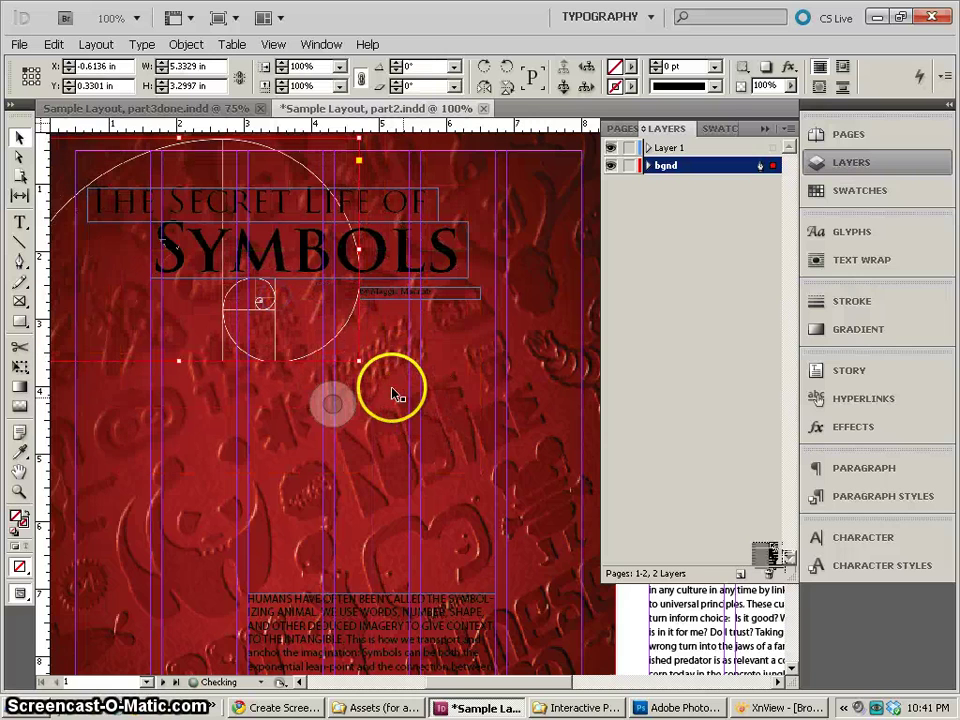
left_click_drag(358, 360, 537, 486)
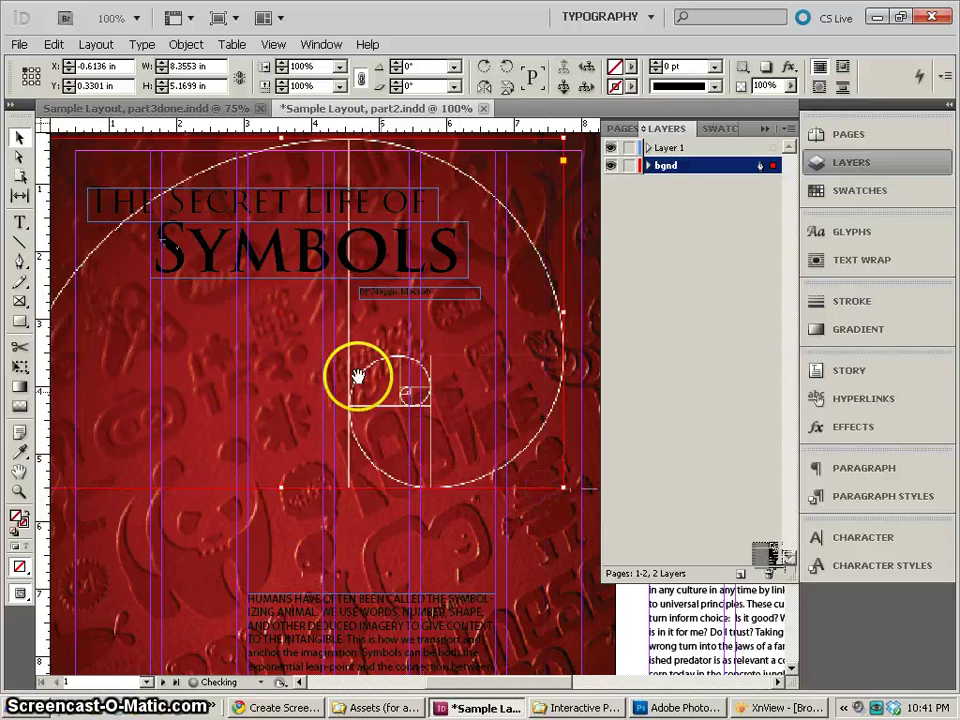
left_click_drag(313, 356, 259, 306)
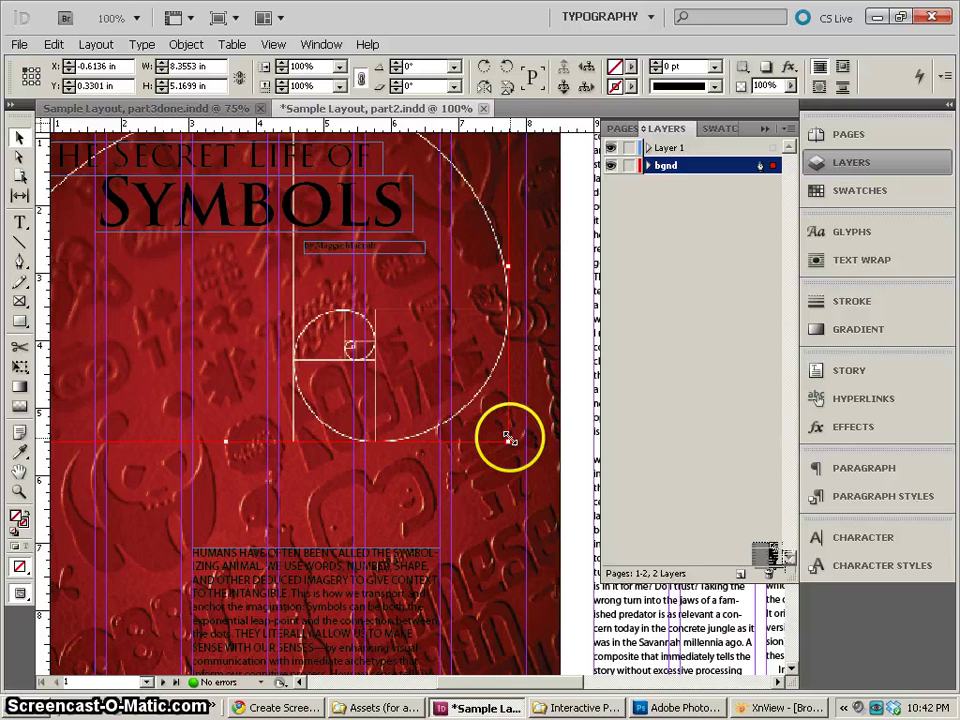
left_click_drag(508, 438, 527, 452)
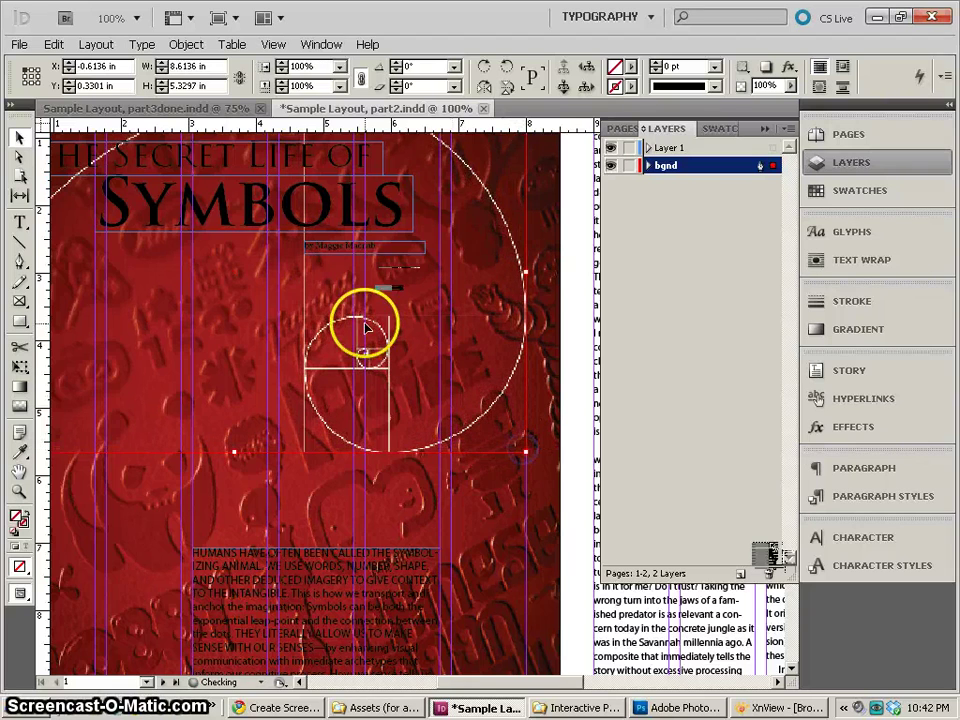
Step: Reposition the enlarged spiral around the title at about X -1.17 in, Y 0.04 in, and deselect it
key("space")
left_click_drag(372, 338, 330, 243)
key("space")
left_click_drag(276, 291, 386, 476)
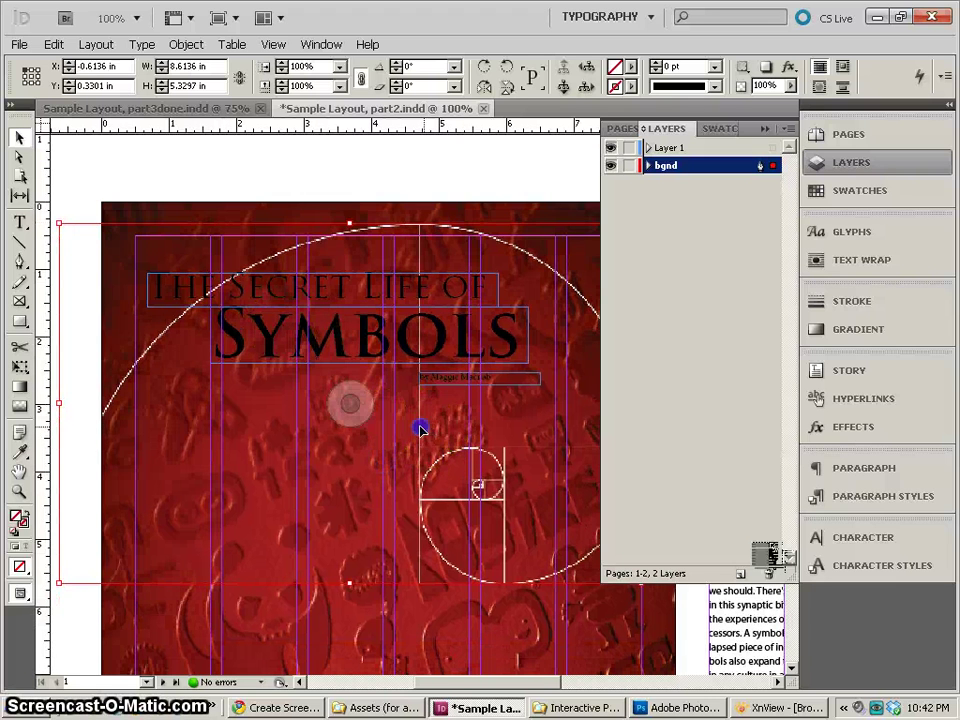
left_click_drag(420, 430, 377, 404)
left_click_drag(420, 456, 377, 384)
left_click(300, 302)
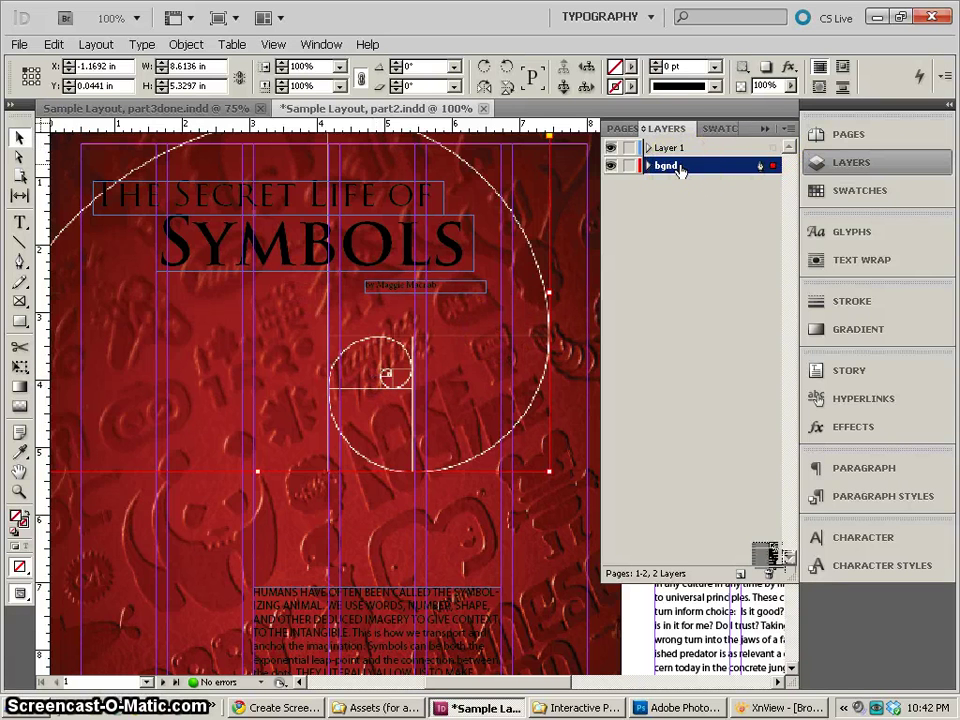
left_click_drag(259, 498, 329, 347)
left_click(84, 384)
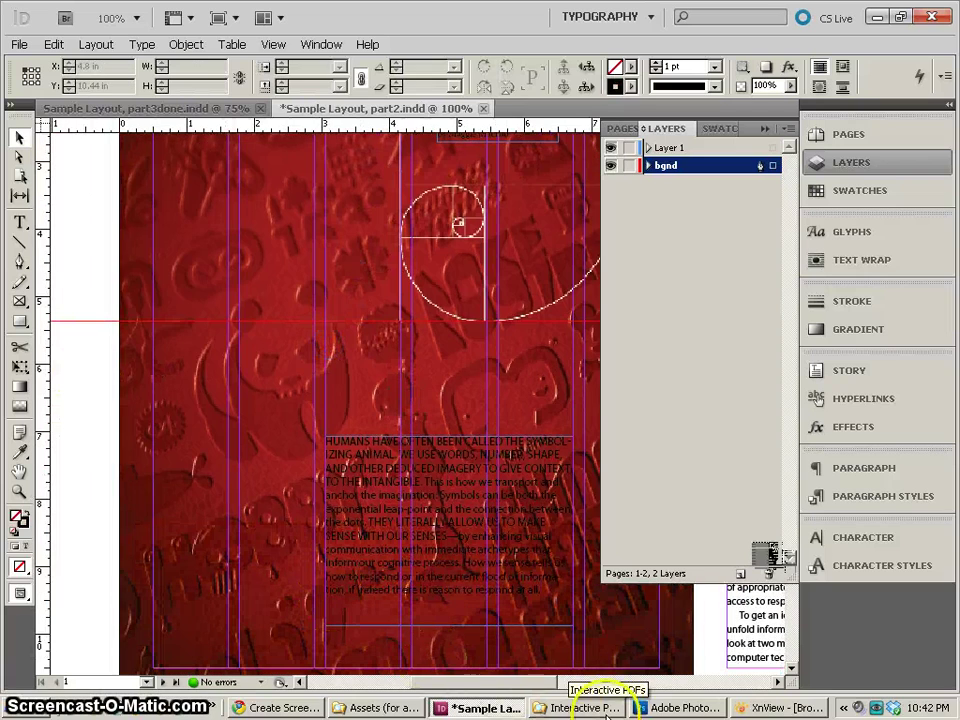
Step: Switch to XnView and select books_1000icons.jpg and 355.jpg together in the Assets (for article) folder
left_click(770, 707)
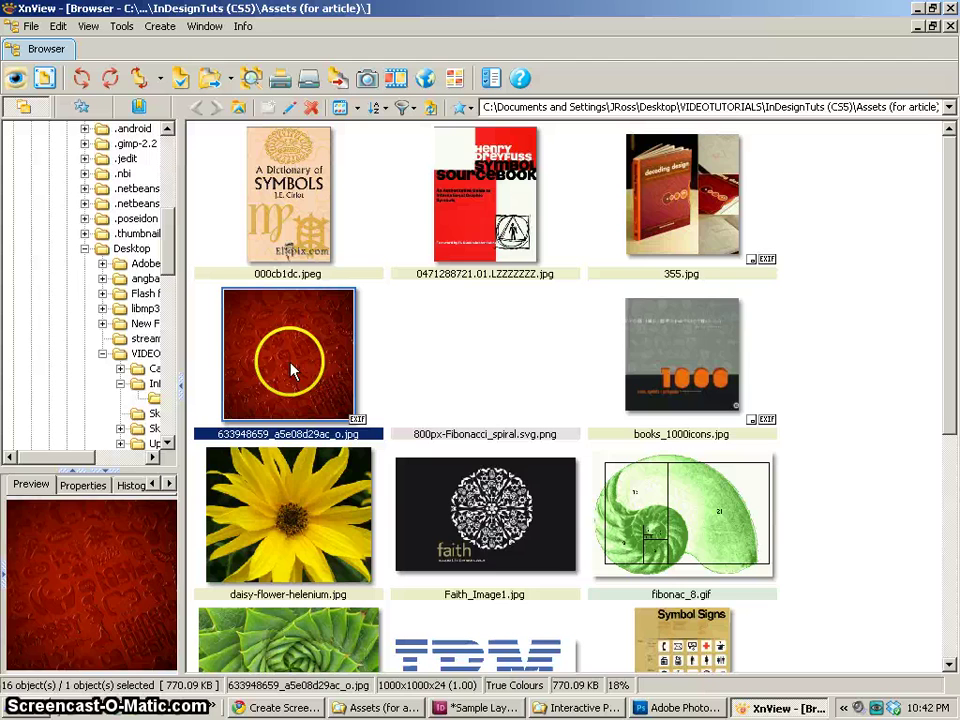
left_click(725, 355)
left_click(654, 182, "ctrl")
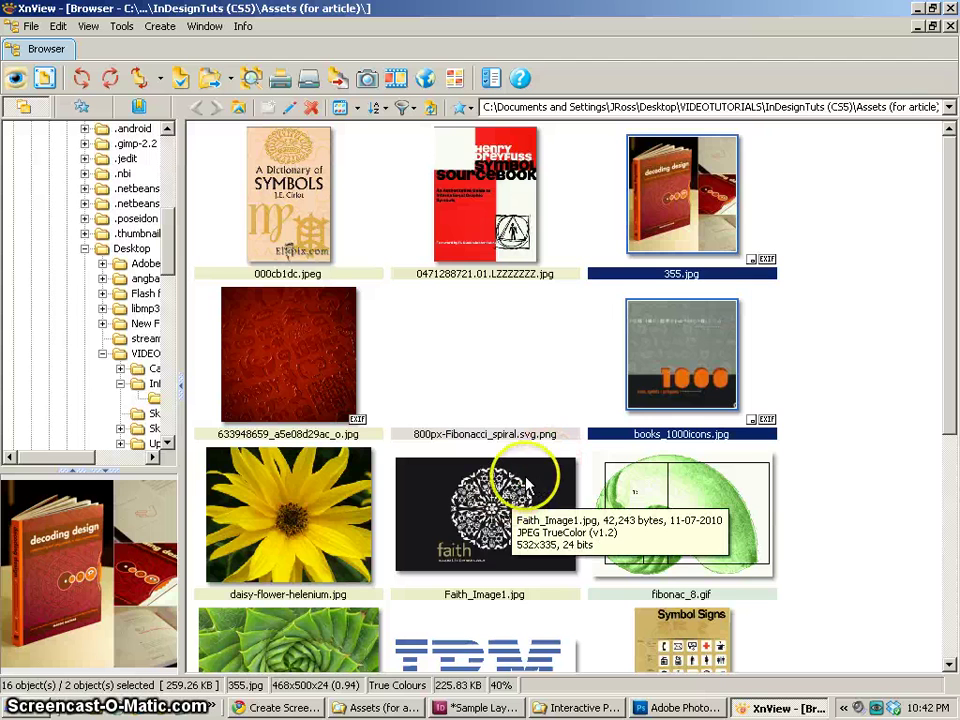
left_click(668, 152)
left_click(679, 336)
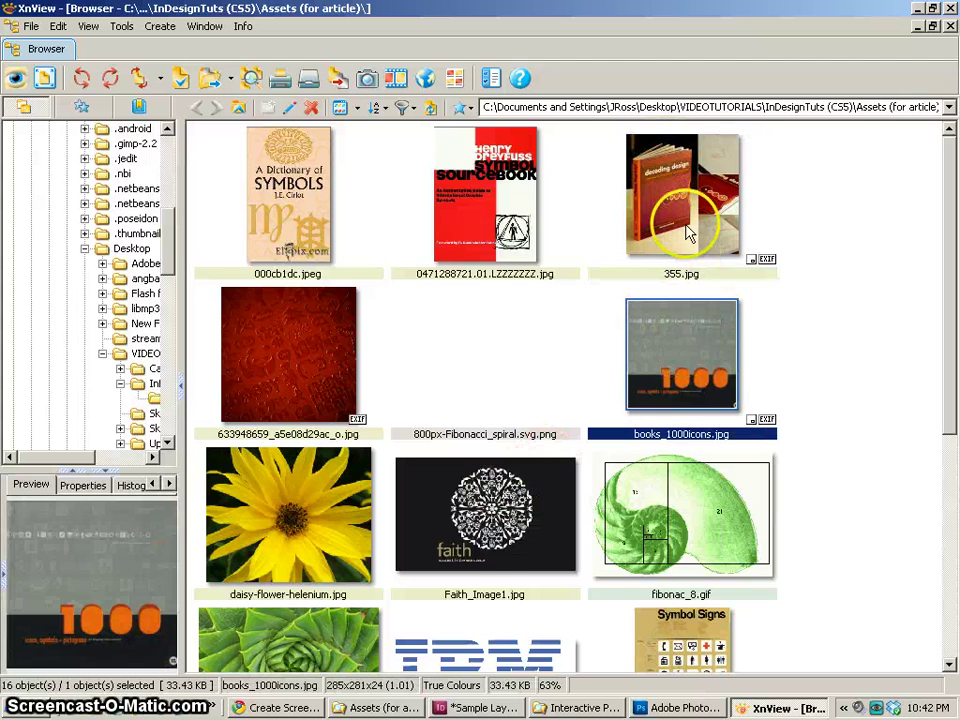
left_click(686, 226, "ctrl")
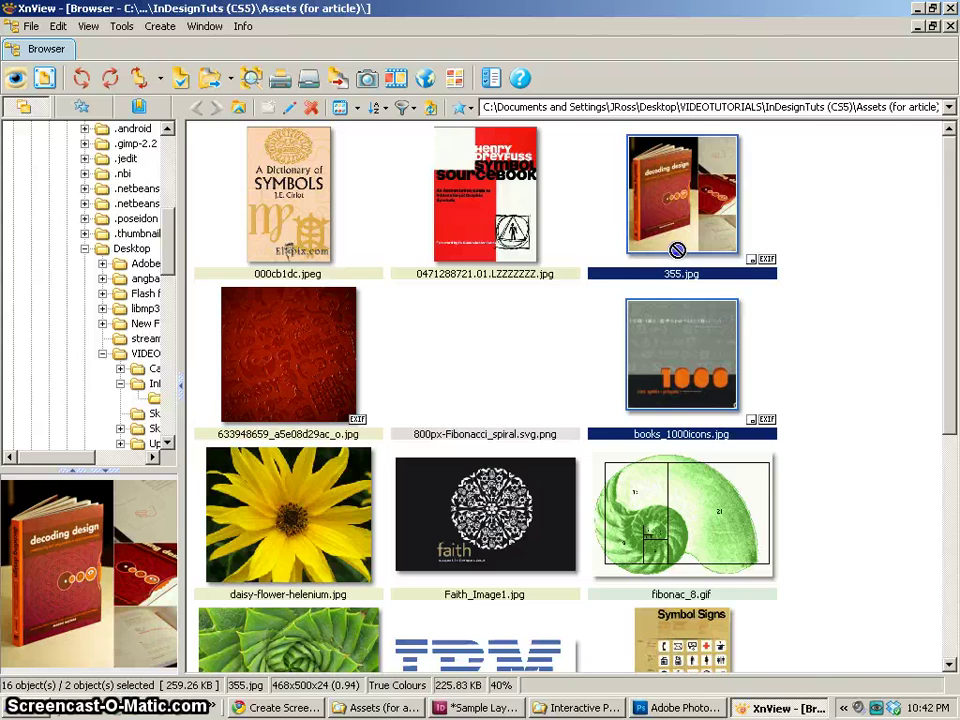
Step: Bring both selected images into Sample Layout, part2.indd and place them at full size at about X -0.16 in, Y 4.25 in on page 1
left_click_drag(678, 250, 570, 577)
left_click_drag(495, 712, 250, 435)
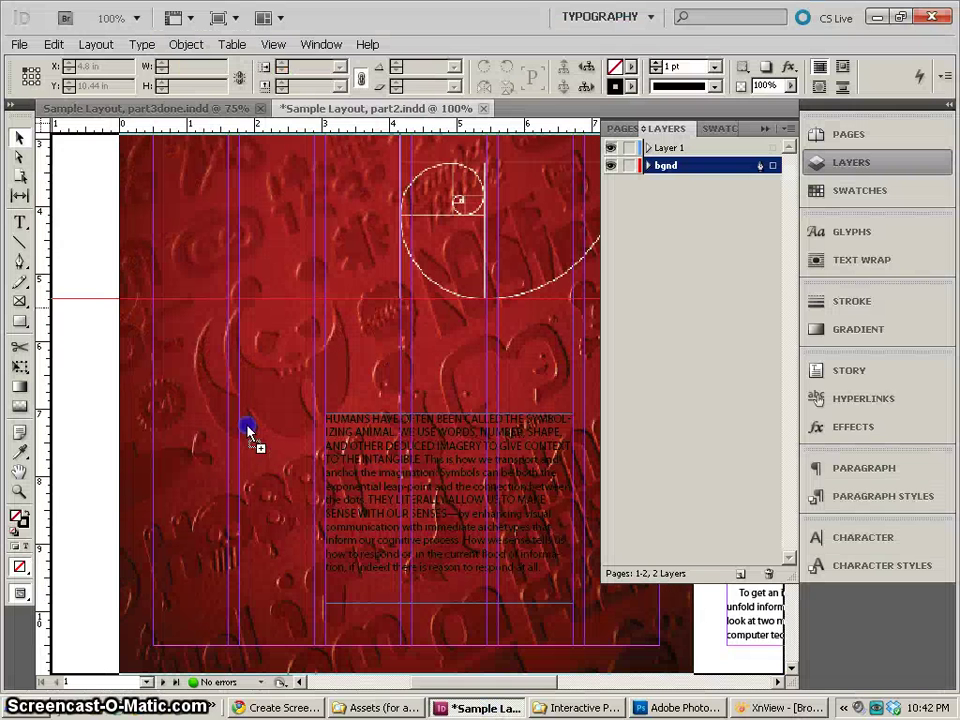
left_click_drag(104, 348, 103, 349)
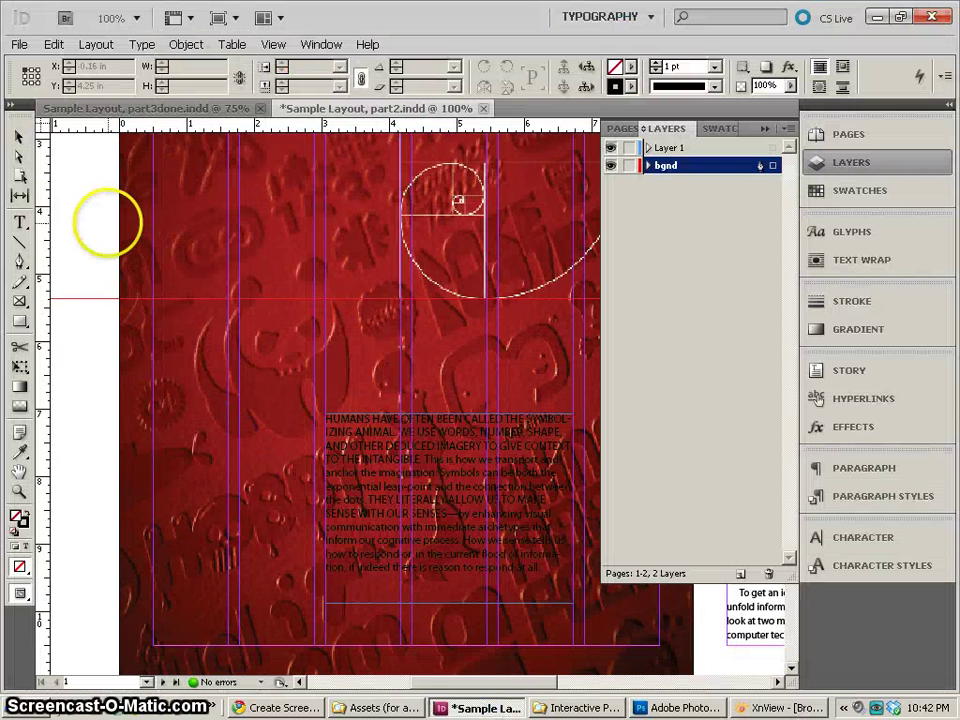
left_click(108, 224)
left_click(108, 224)
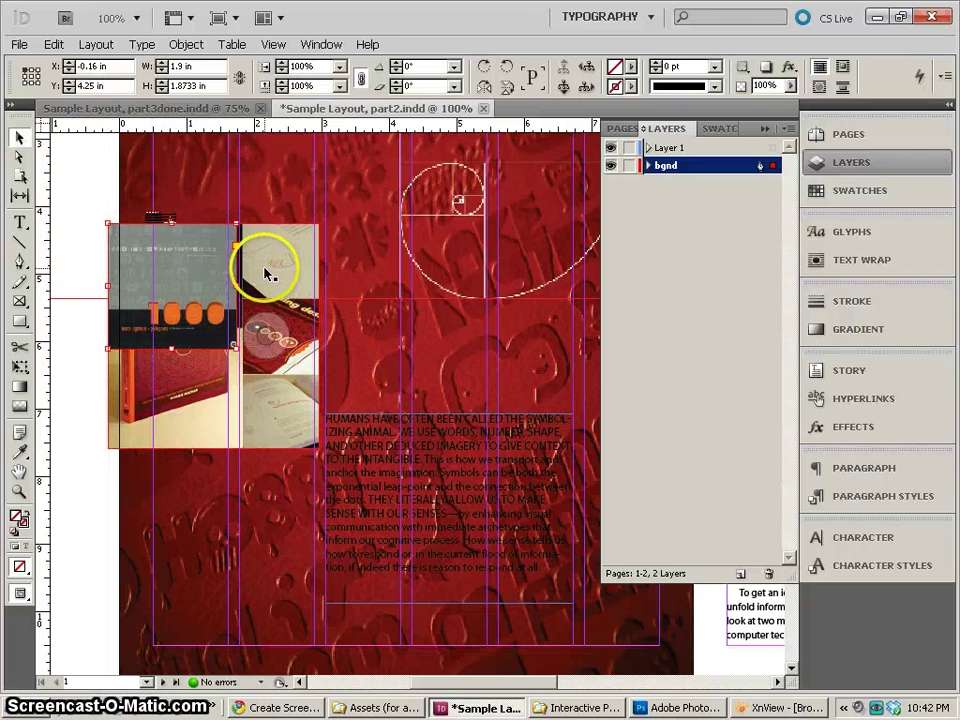
Step: Move the 1000 book cover above the decoding design photo, to about X 1.07 in, Y 2.28 in, and group the two images
left_click_drag(265, 272, 240, 439)
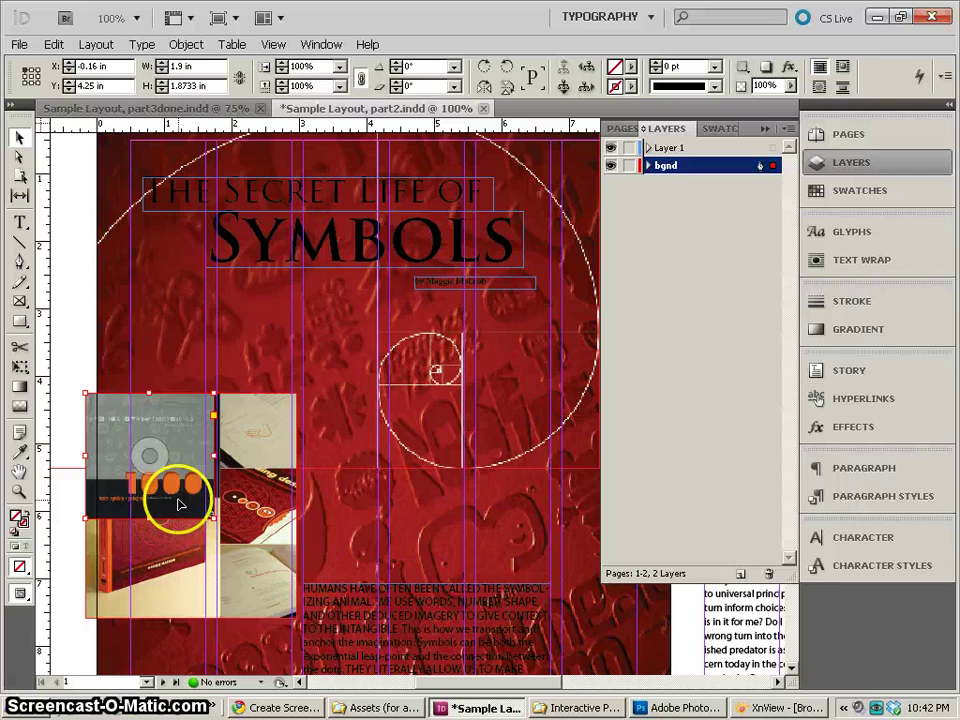
left_click_drag(180, 503, 327, 373)
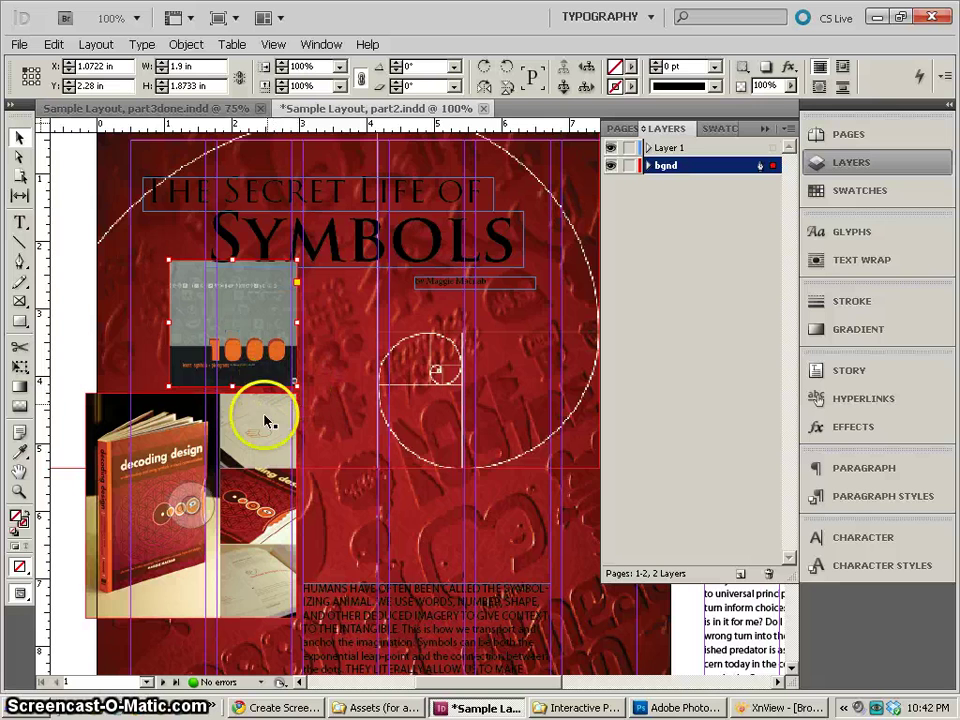
left_click(246, 432)
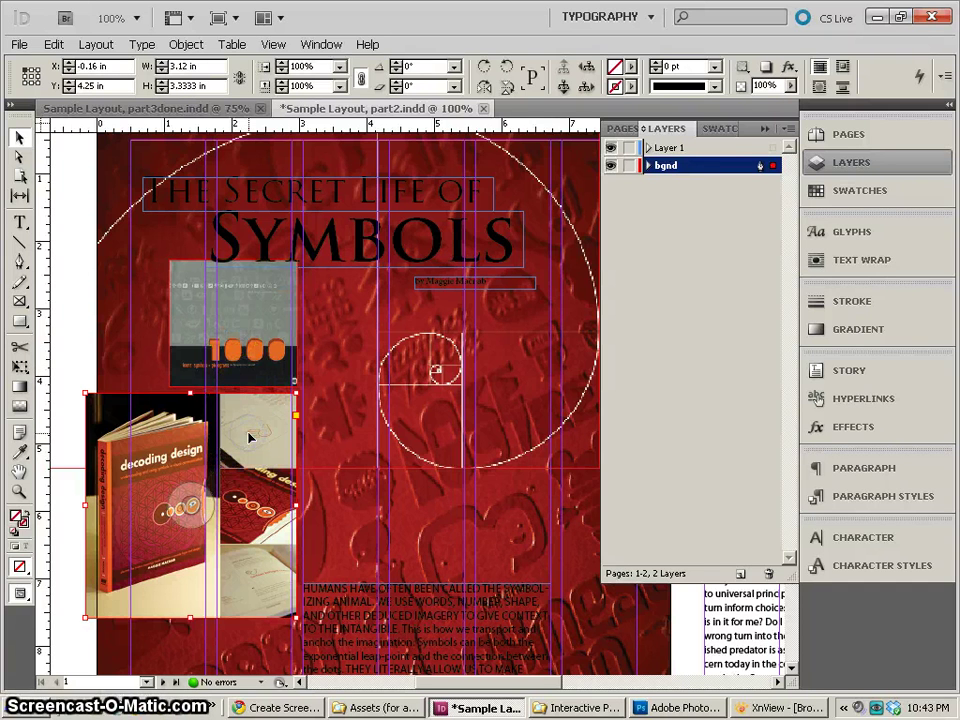
left_click(257, 294)
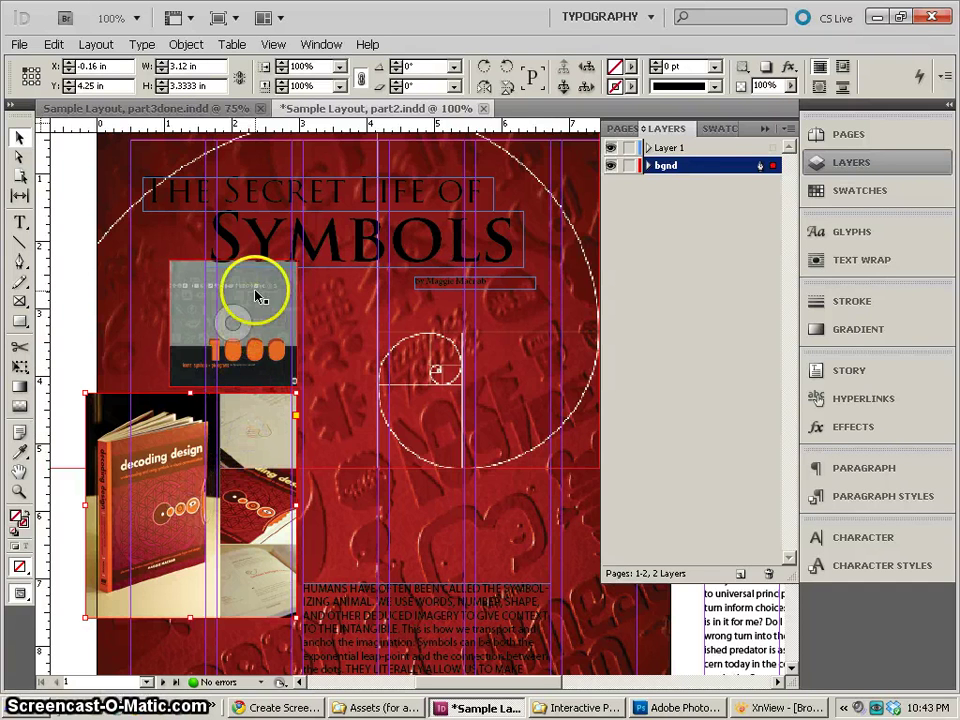
left_click(257, 421, "shift")
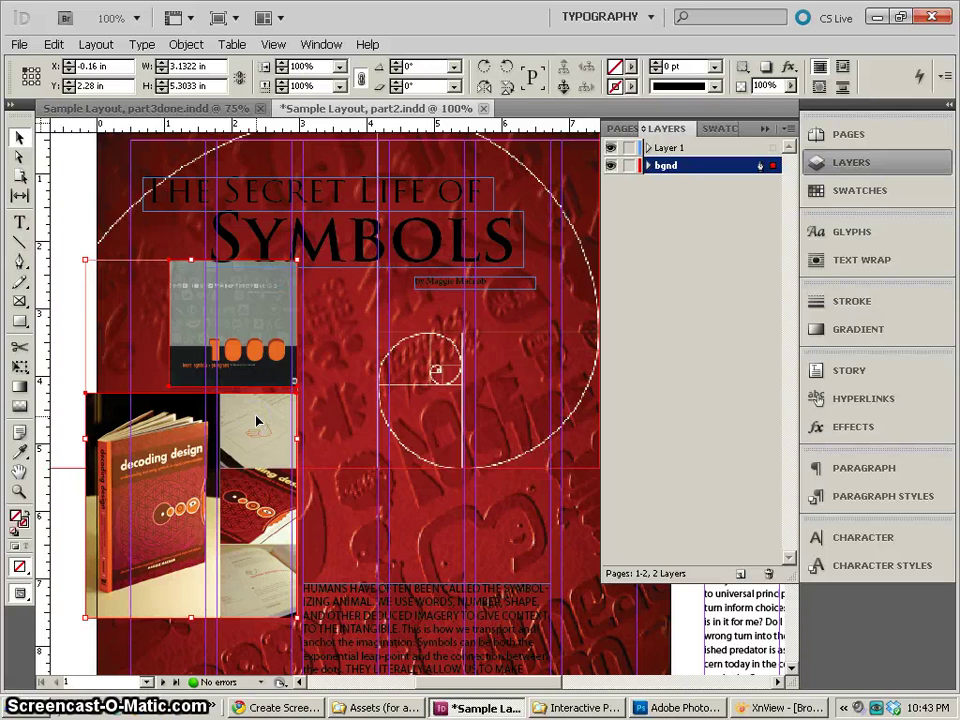
left_click(57, 225)
Step: Try moving the grouped book images across page 1, starting from each image in turn, and undo each move
left_click(187, 323)
left_click_drag(187, 323, 370, 332)
key("ctrl+z")
left_click(181, 509)
left_click_drag(152, 494, 386, 493)
key("ctrl+z")
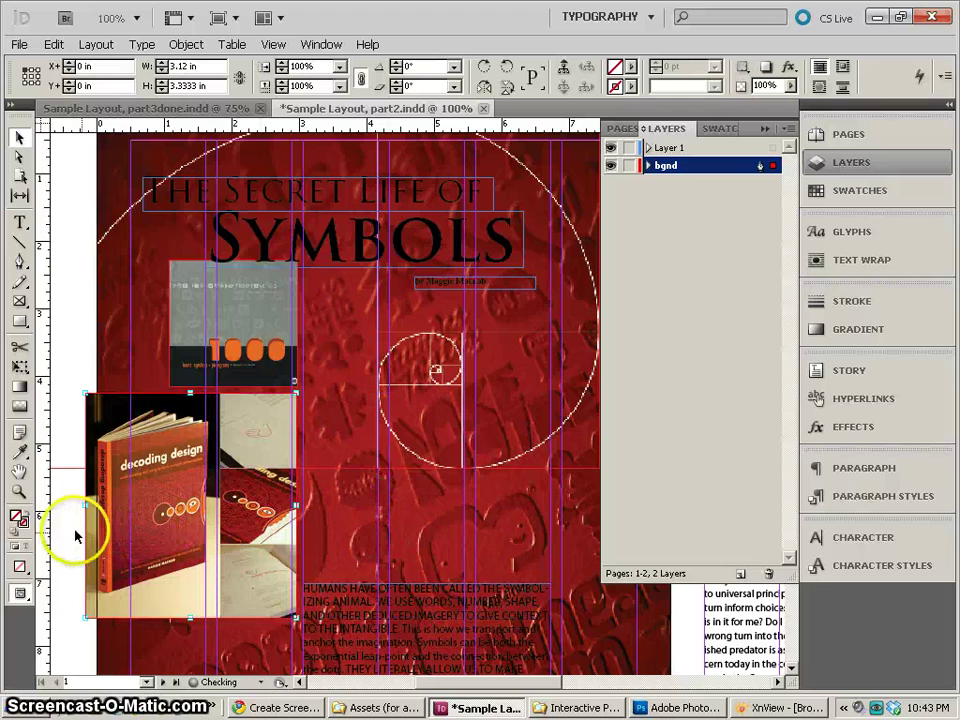
Step: Move the grouped book images inward and slightly up on page 1, so the decoding design photo sits just above the intro text
left_click(67, 530)
left_click(191, 505)
left_click_drag(161, 500, 298, 429)
key("ctrl+z")
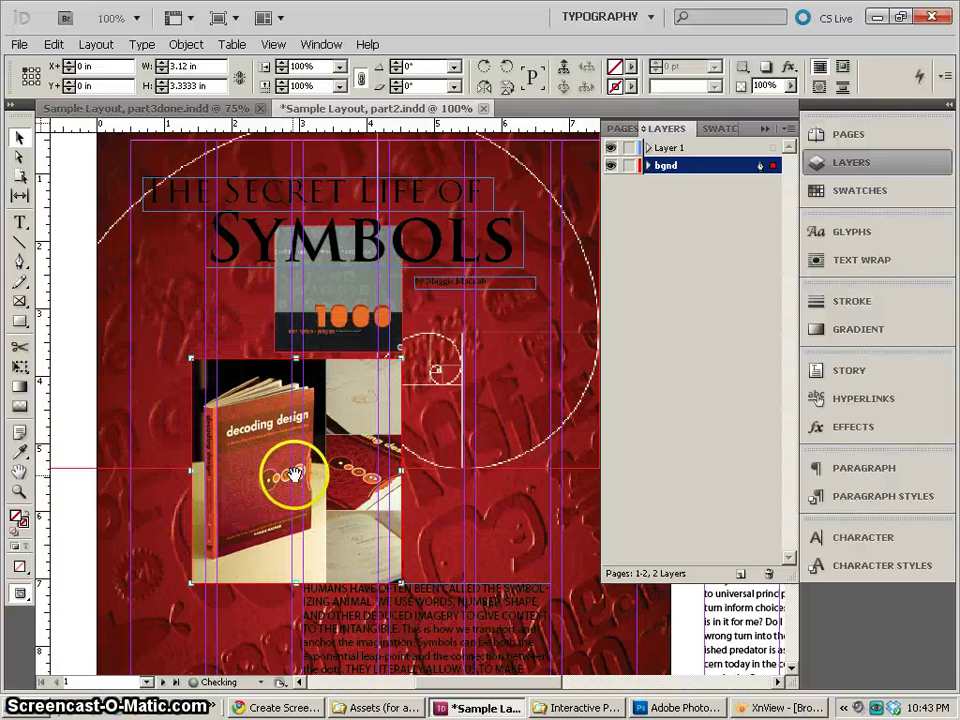
Step: Try moving the decoding design photo and the 1000 cover individually within their group, and undo both moves
left_click_drag(296, 475, 276, 455)
key("ctrl+z")
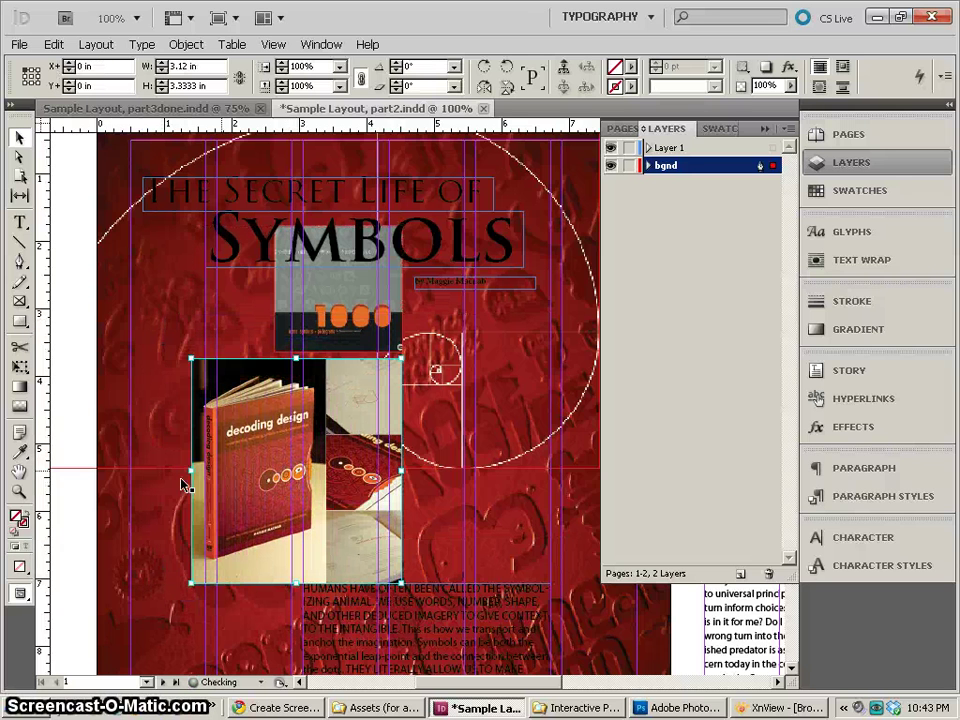
left_click(81, 536)
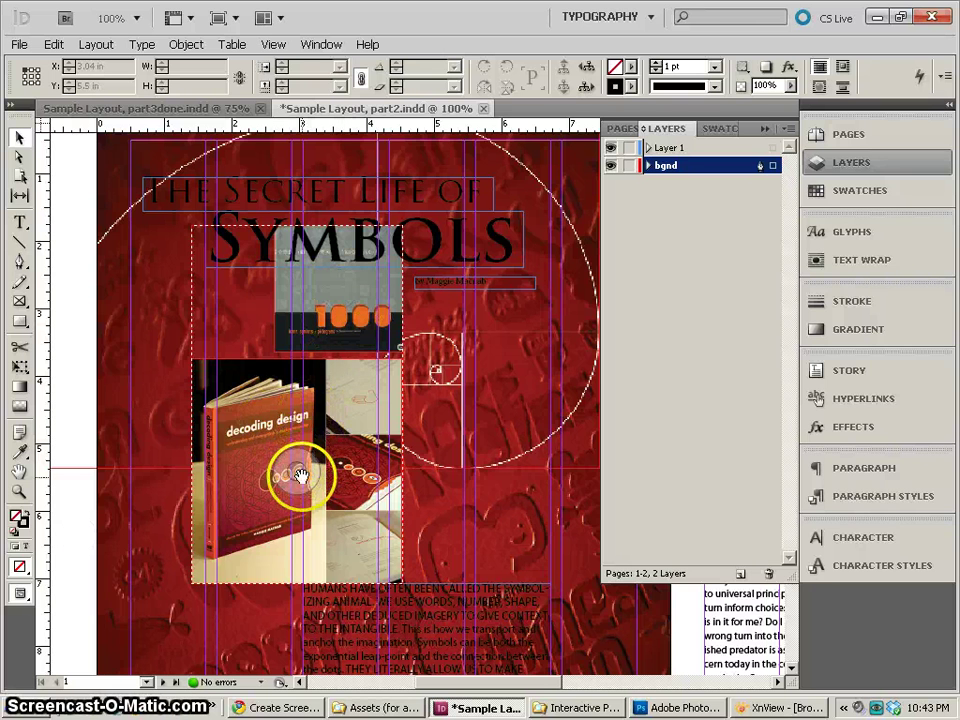
left_click_drag(343, 285, 313, 330)
key("ctrl+z")
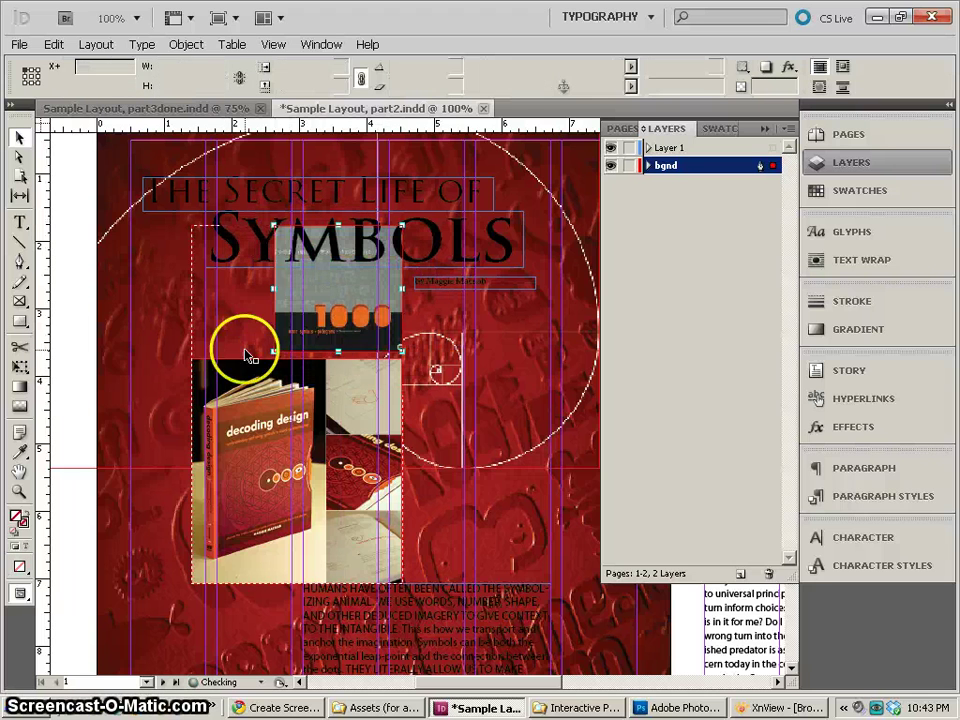
left_click(75, 354)
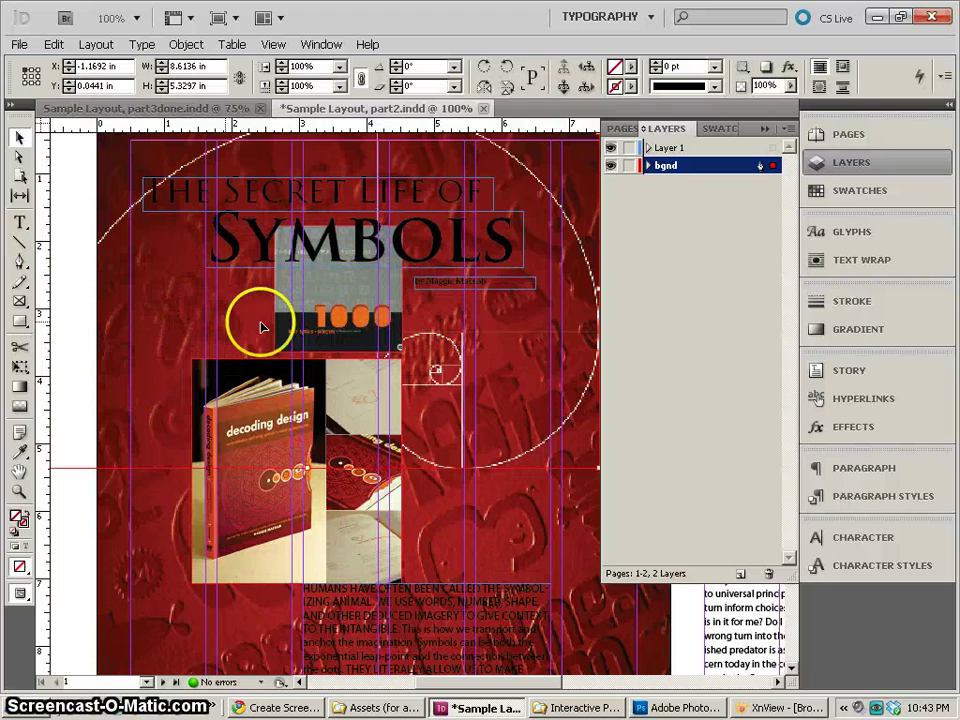
double_click(322, 308)
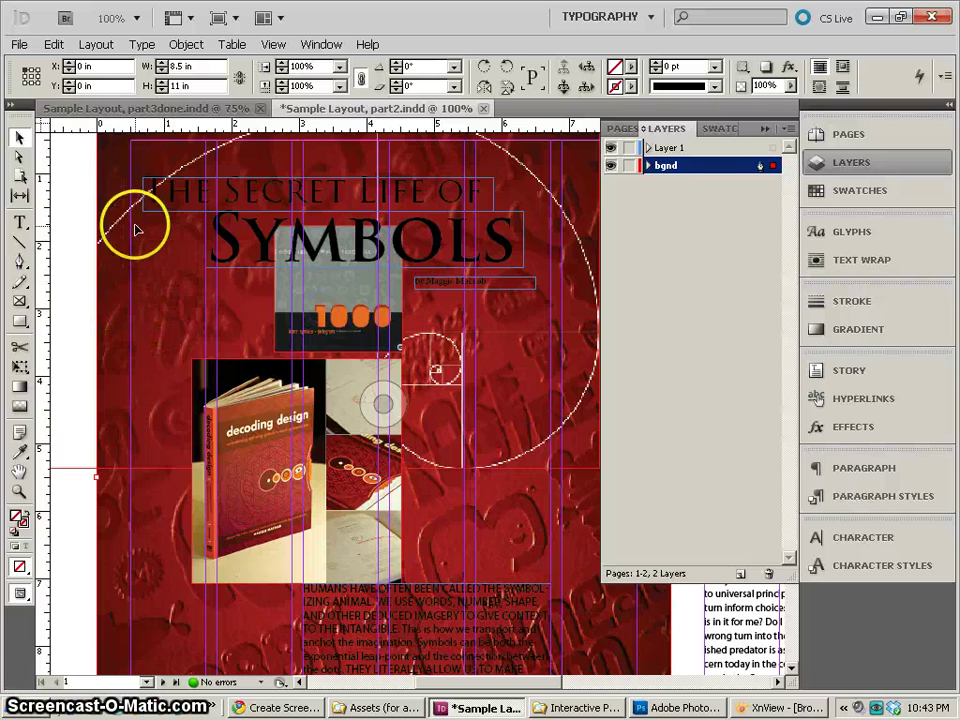
left_click(123, 219)
left_click(187, 301)
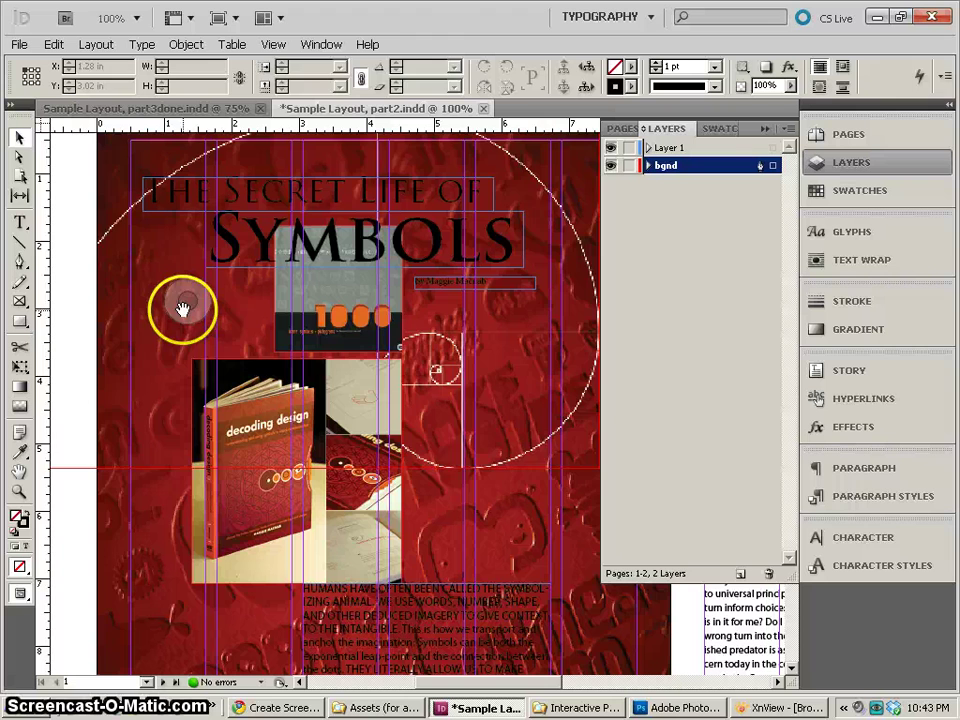
Step: Scale the grouped book images on page 1 down proportionally to about 1.57 by 2.65 in, keeping their lower-right corner in place
left_click_drag(182, 308, 178, 281)
key("ctrl+z")
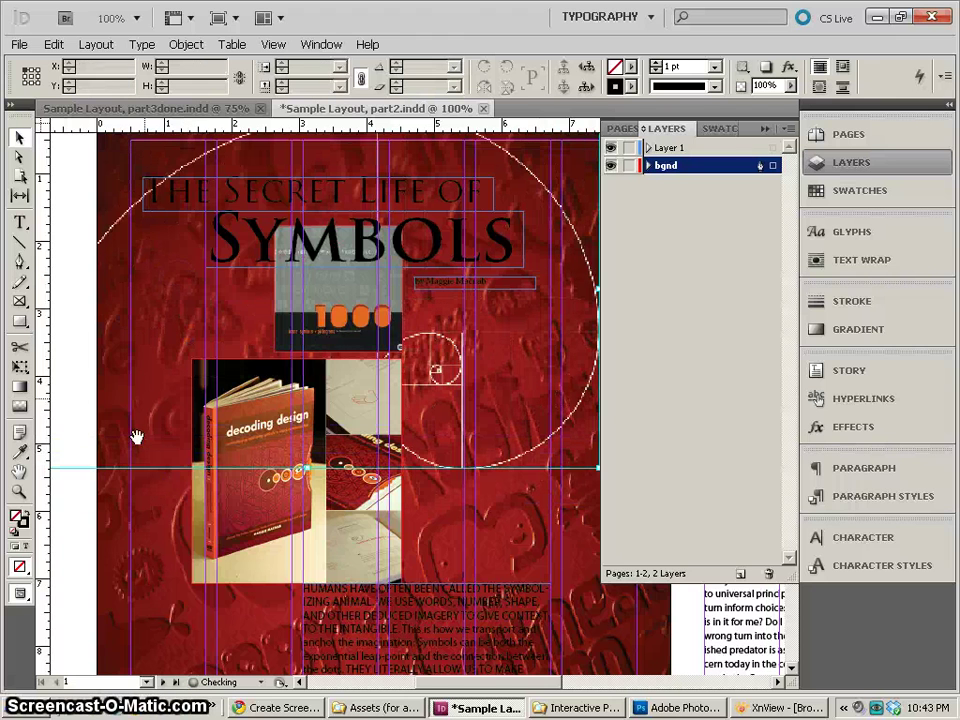
left_click(86, 513)
left_click(346, 300)
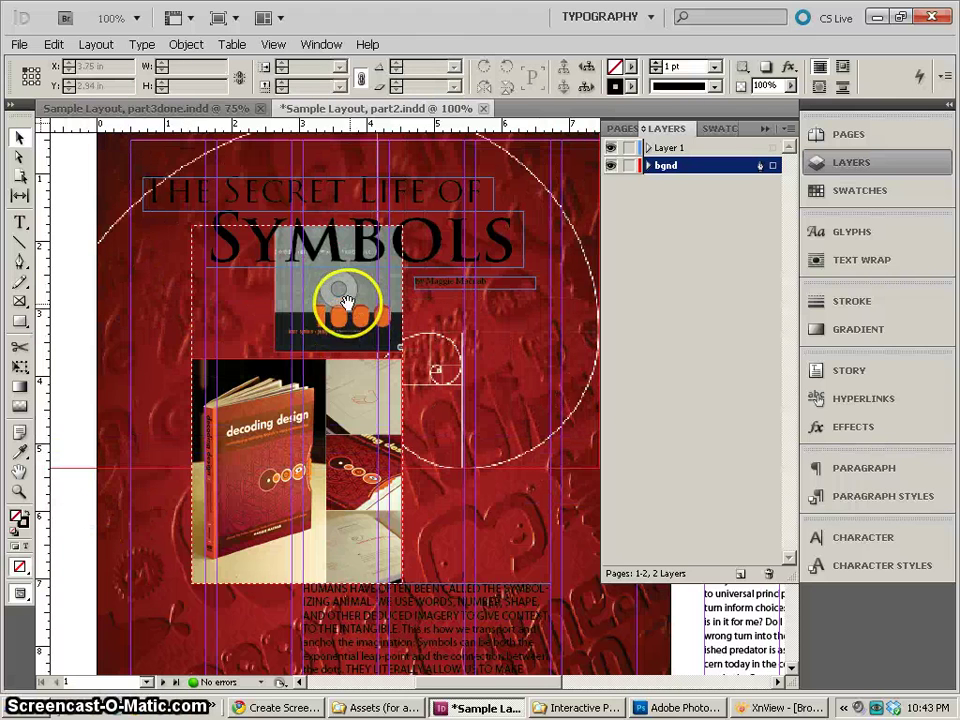
left_click(279, 334)
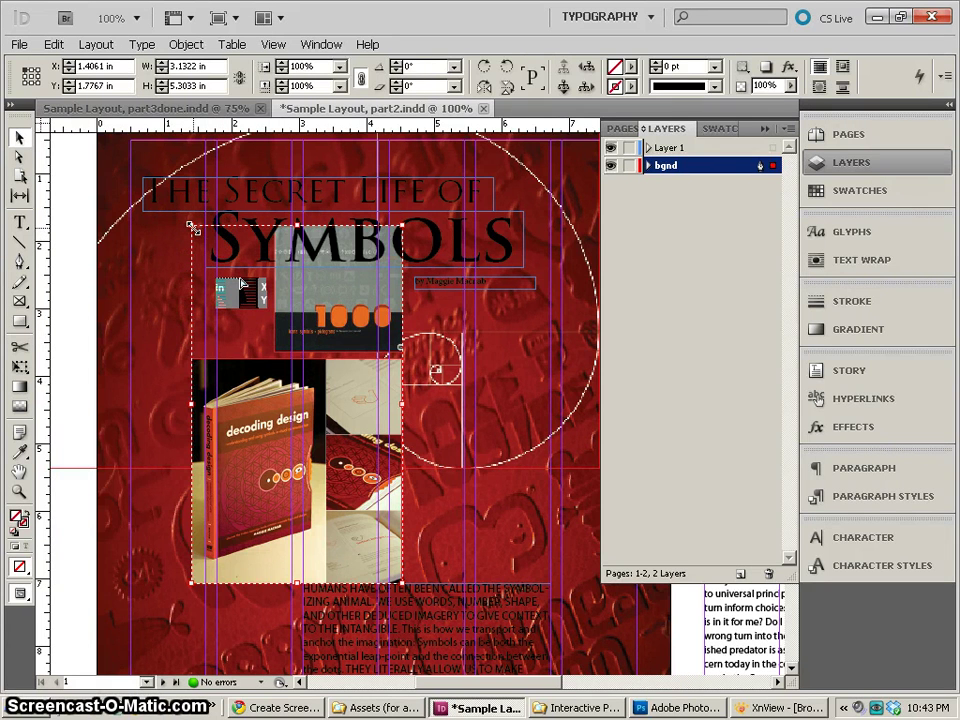
left_click_drag(194, 228, 332, 407)
Step: Try moving the scaled-down book images outward, starting from the decoding design photo and from the 1000 cover, and undo both moves
left_click_drag(364, 525, 240, 545)
left_click(315, 527)
key("ctrl+z")
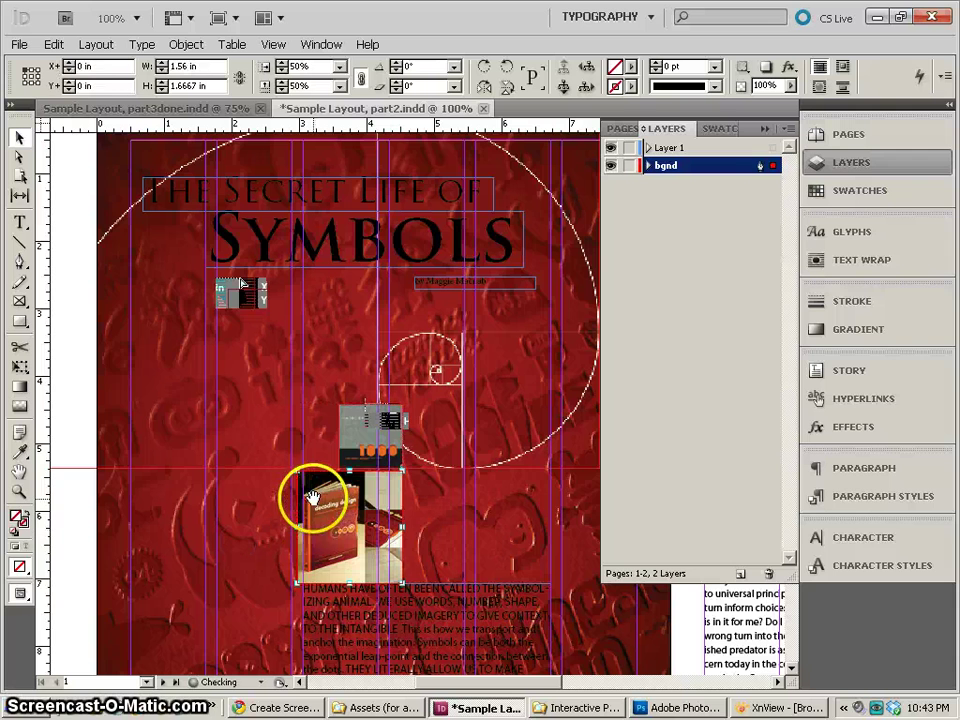
left_click(67, 399)
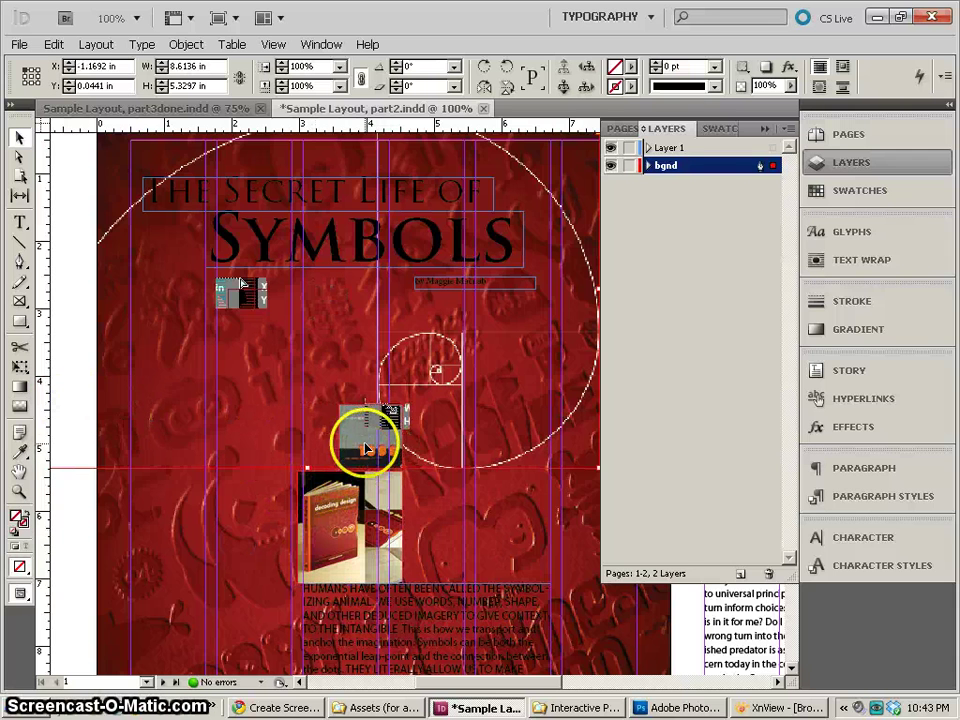
left_click_drag(357, 439, 286, 468)
key("ctrl+z")
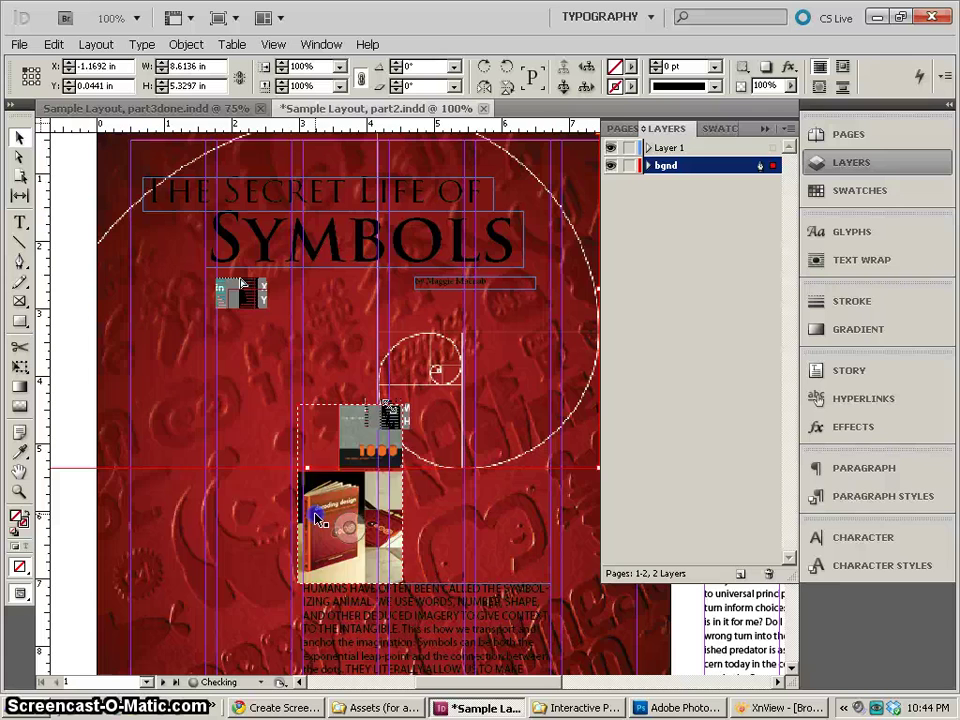
Step: Move the book image group beside the intro text and enlarge it proportionally to about 1.9 by 3.21 in
left_click_drag(318, 518, 268, 557)
scroll(200, 400, "down", 4)
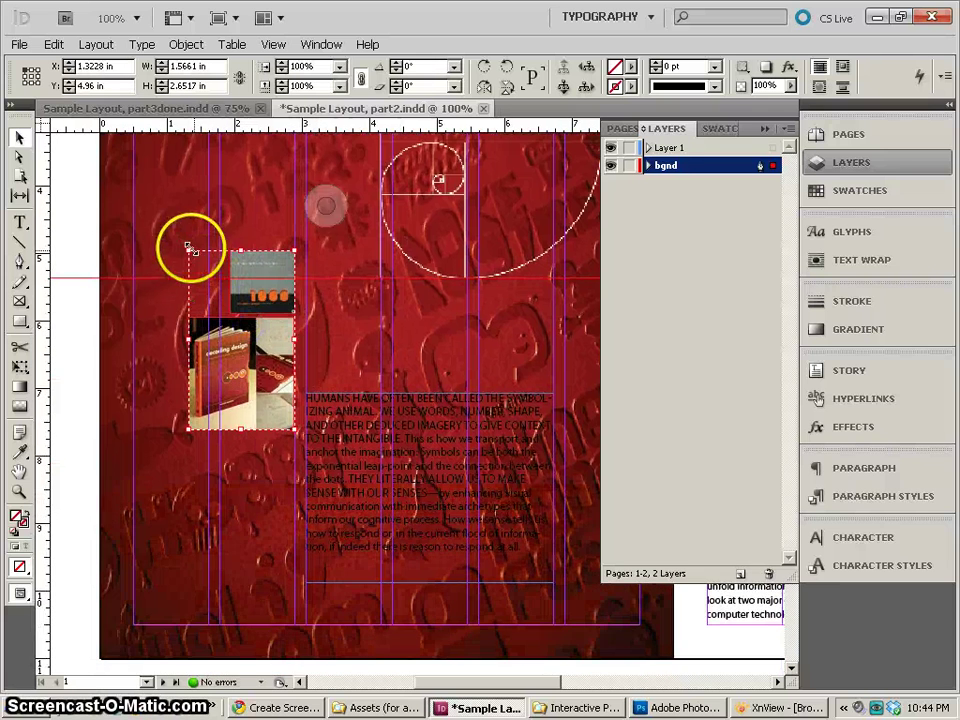
left_click_drag(190, 246, 165, 212)
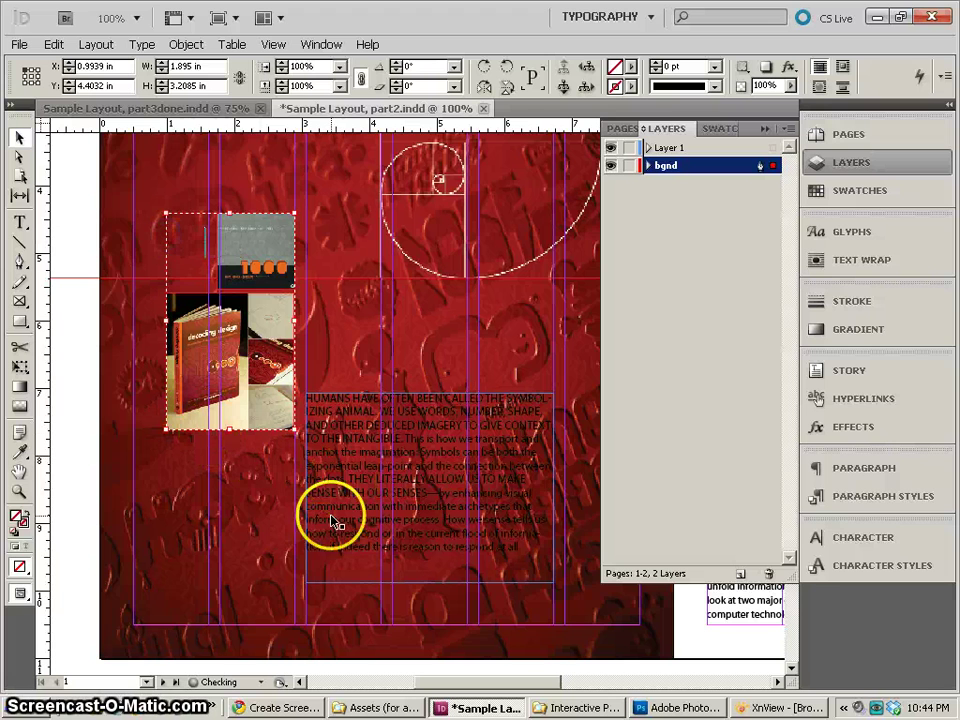
Step: Resize the intro text frame to 4 by 3.04 in, starting at X 2.89 in, Y 7.02 in against the book images
left_click(332, 459)
mouse_move(305, 393)
left_mouse_down()
mouse_move(361, 391)
mouse_move(294, 388)
left_mouse_up()
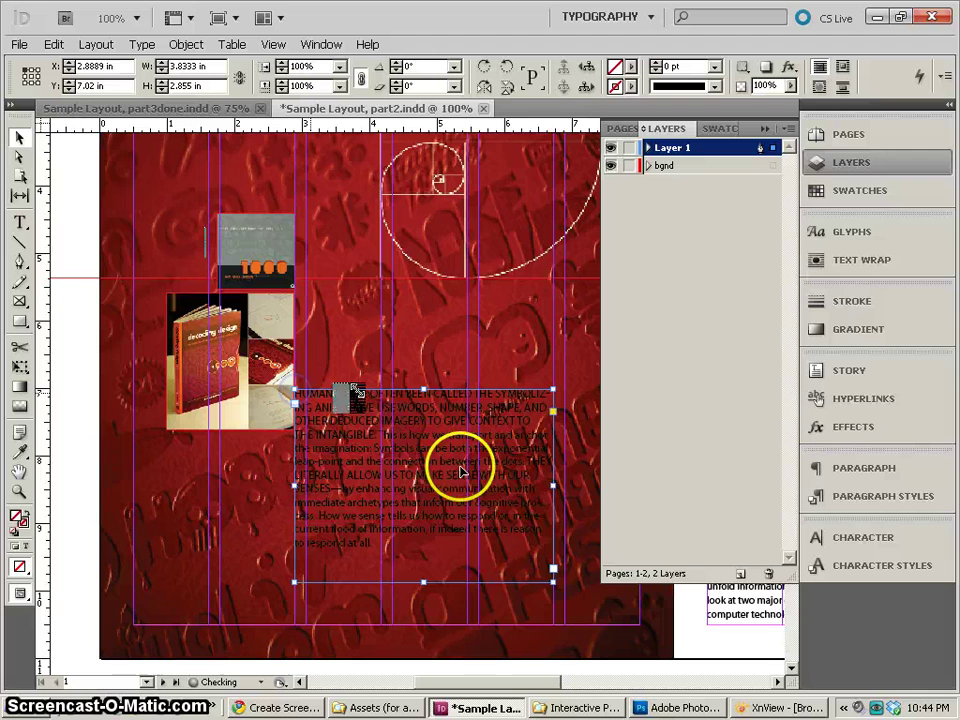
left_click_drag(553, 583, 564, 594)
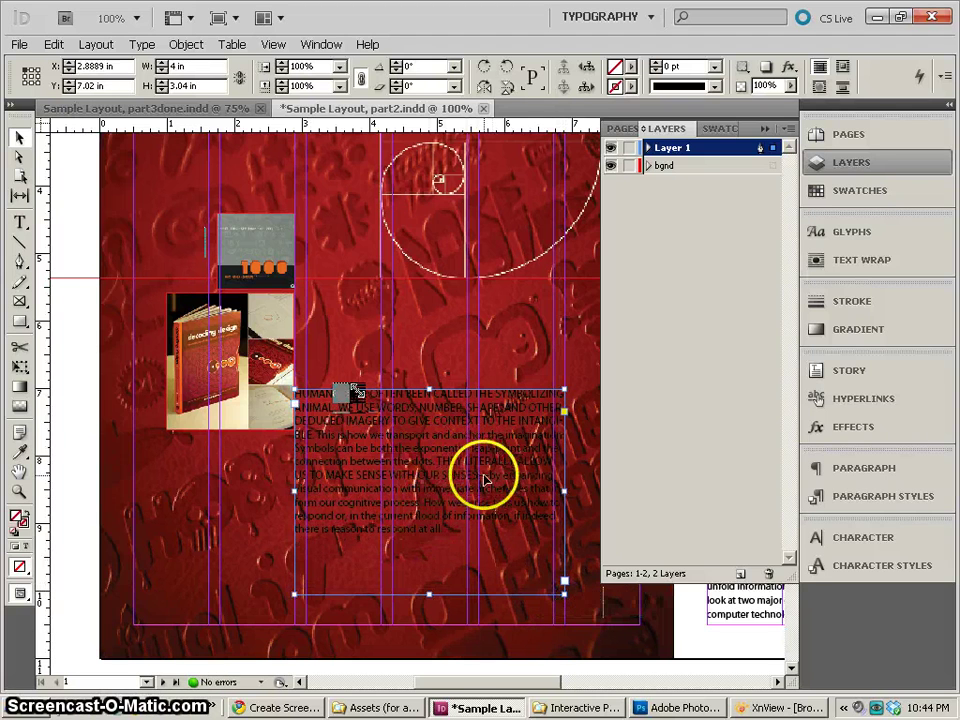
Step: Select part of the title line "The Secret Life of" and fill it with the [Paper] swatch
left_click_drag(489, 476, 358, 563)
left_click_drag(337, 485, 392, 549)
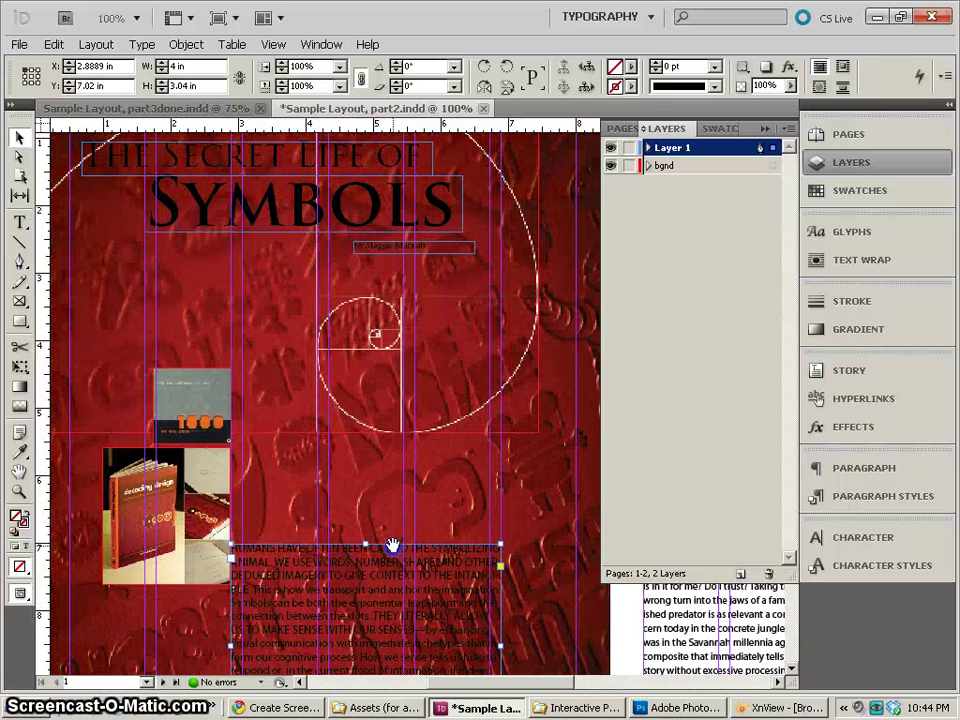
double_click(272, 153)
left_click_drag(163, 155, 331, 157)
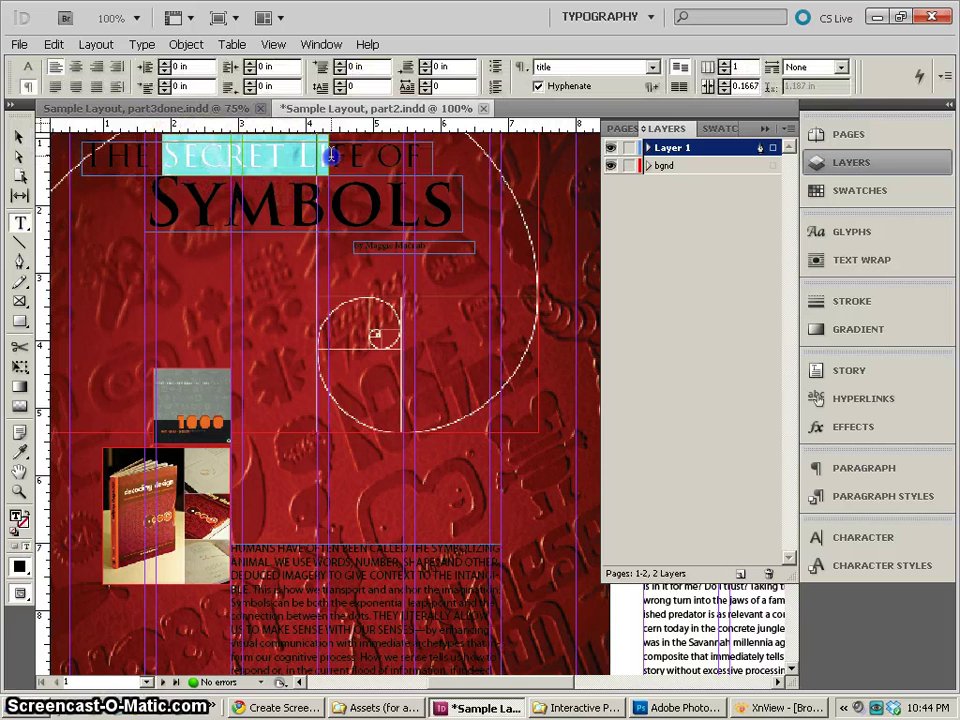
left_click(850, 190)
left_click(638, 208)
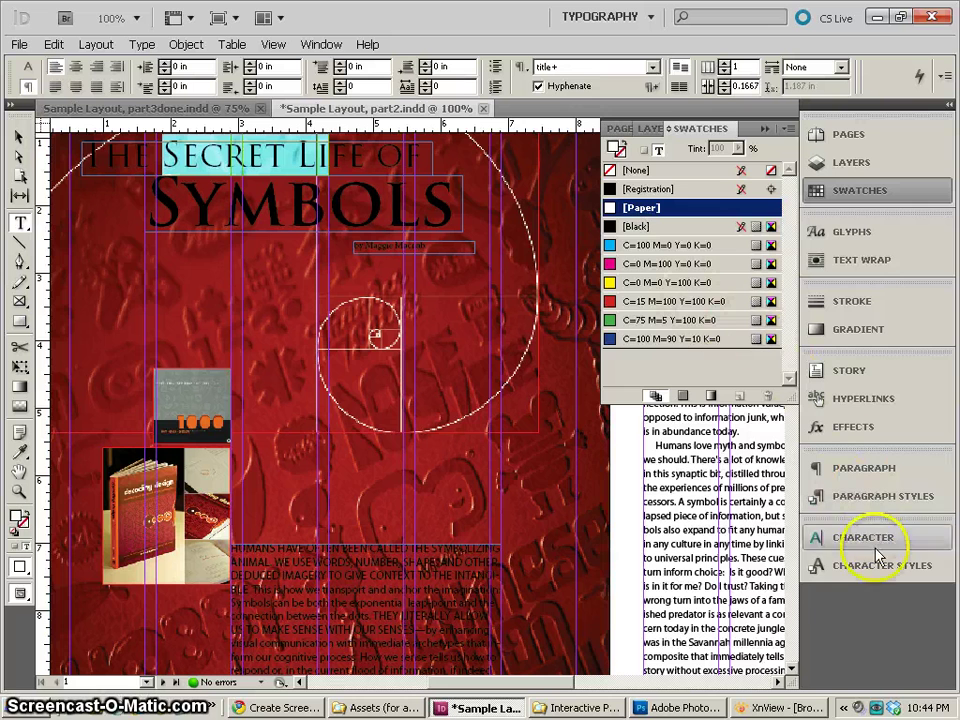
Step: Redefine the title paragraph style to match the recoloured title text
left_click(872, 500)
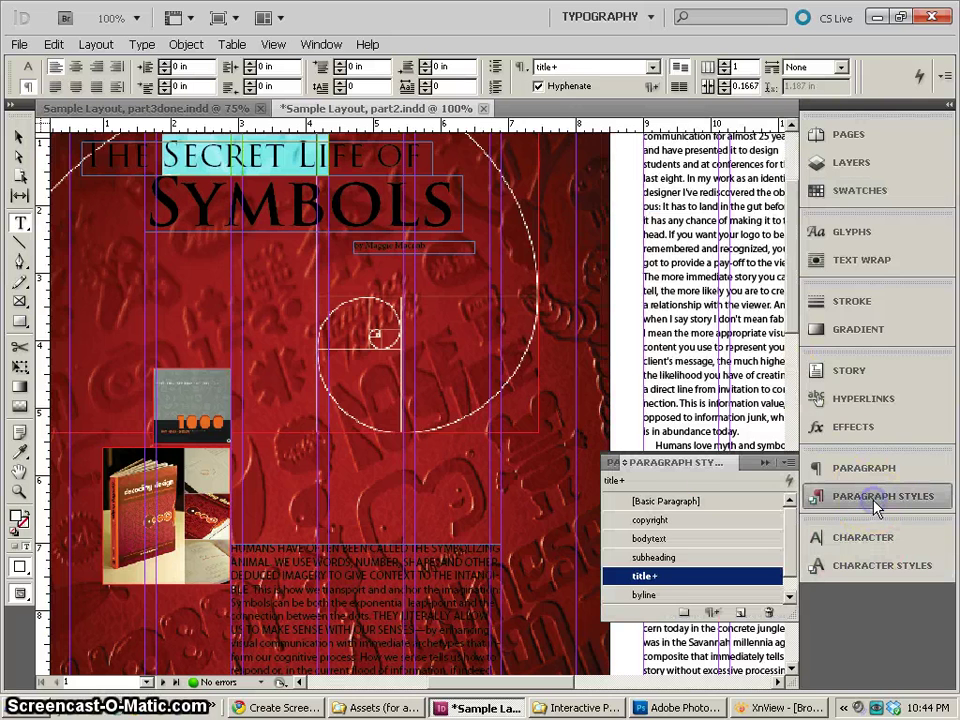
right_click(663, 578)
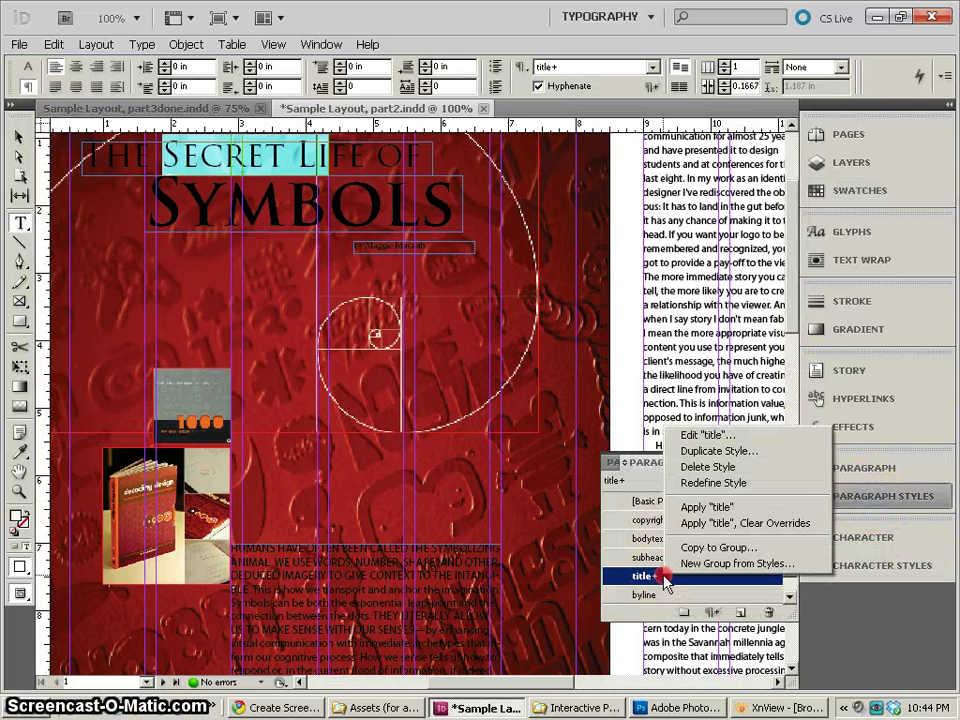
left_click(700, 482)
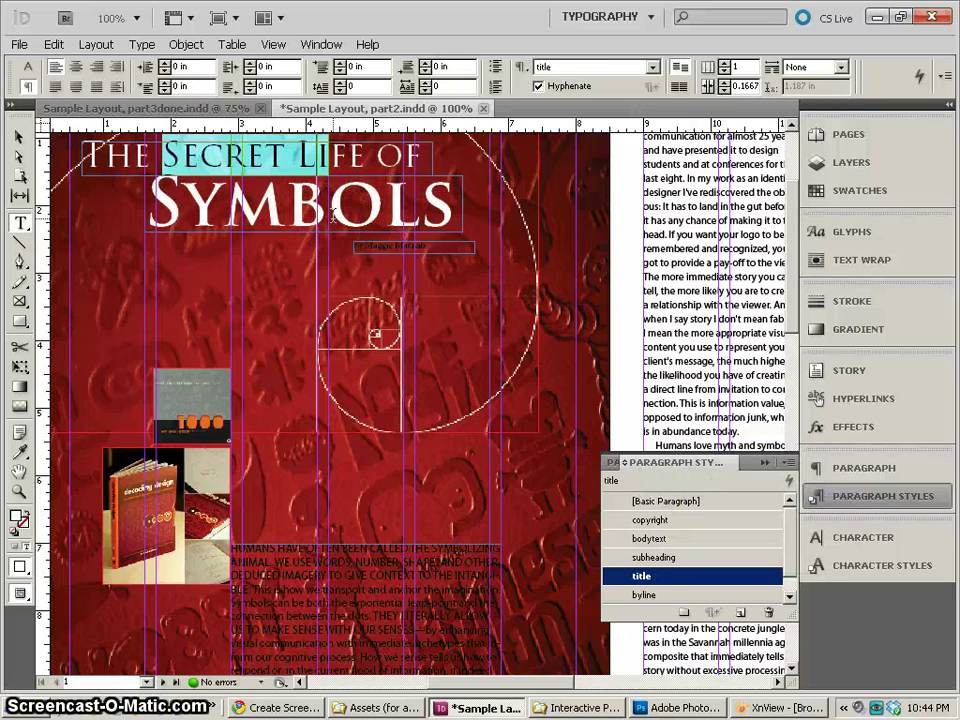
Step: Select the whole word "Symbols" in the title and tighten its tracking by several increments
left_click(156, 165)
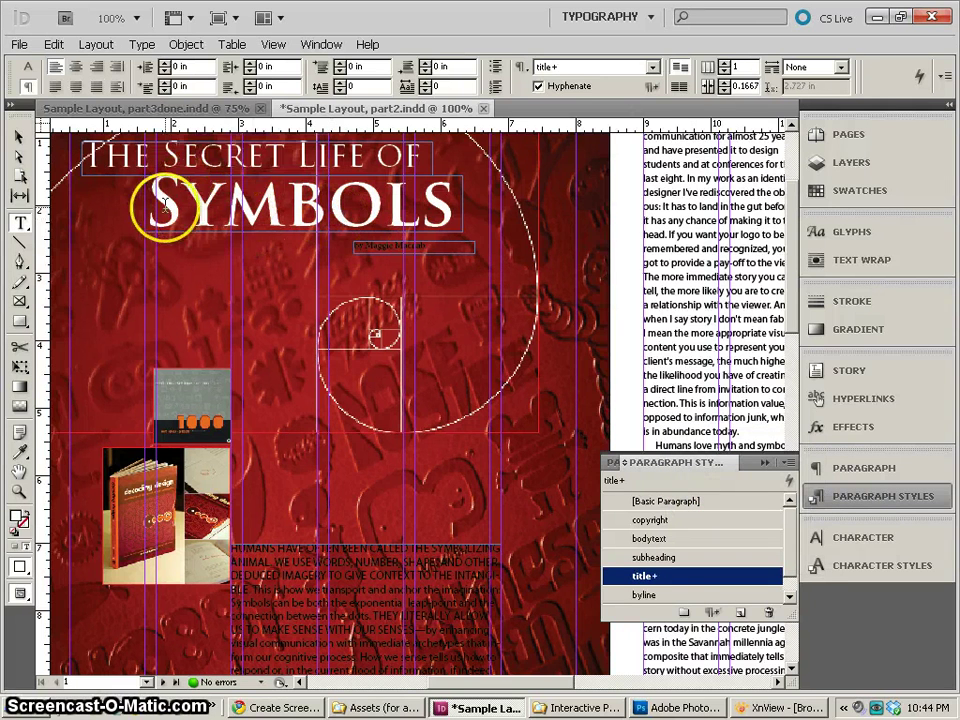
left_click_drag(184, 205, 155, 213)
left_click(456, 212)
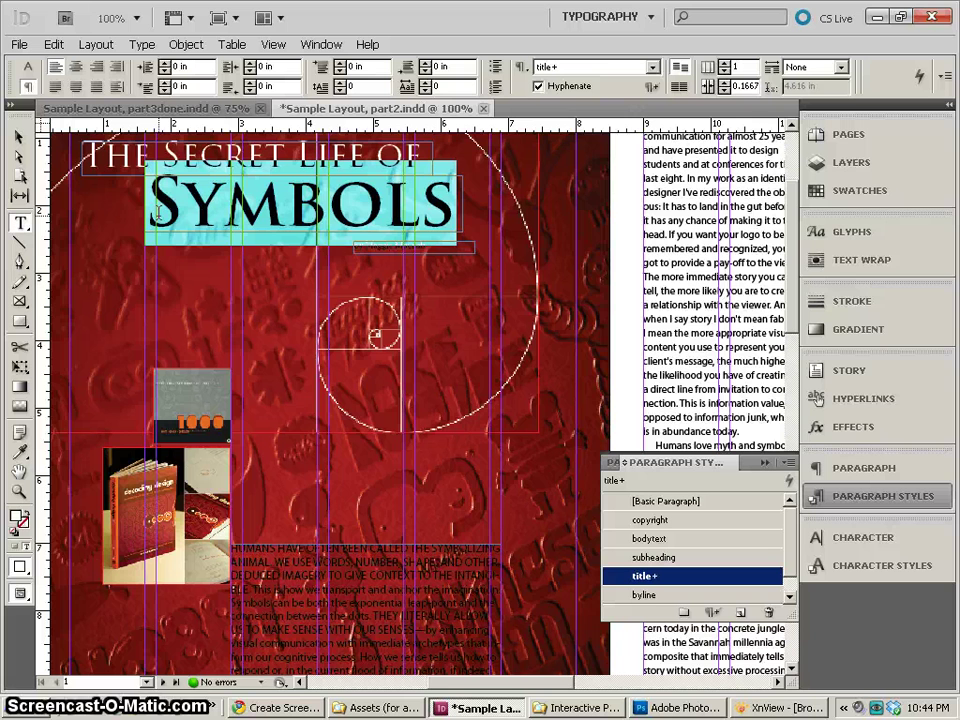
key("alt+Left")
key("alt+Left")
key("alt+Left")
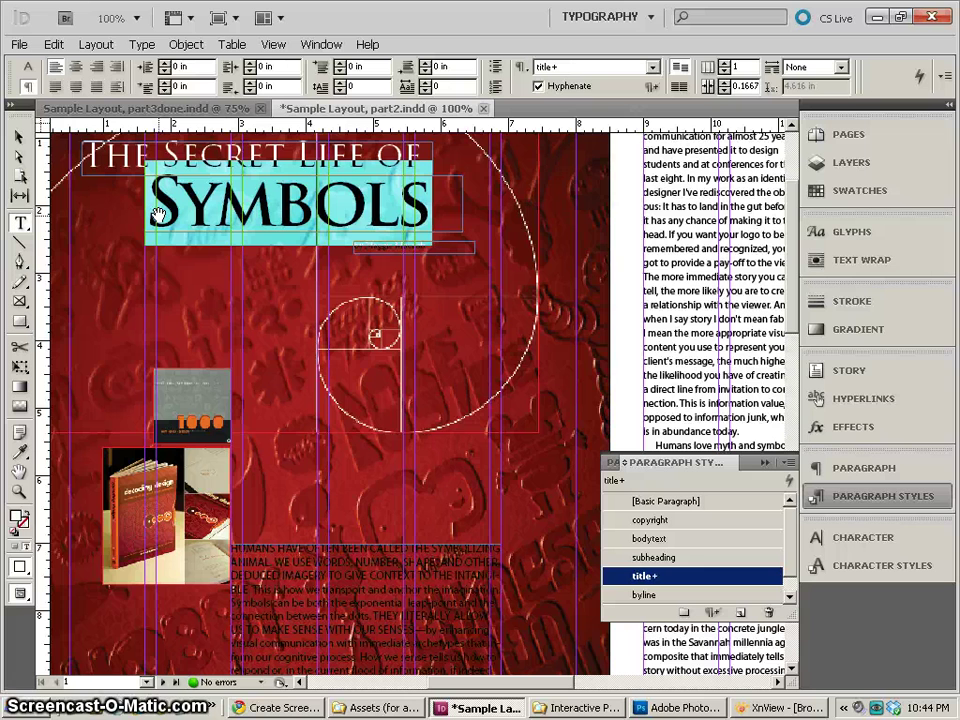
key("alt+Left")
key("alt+Left")
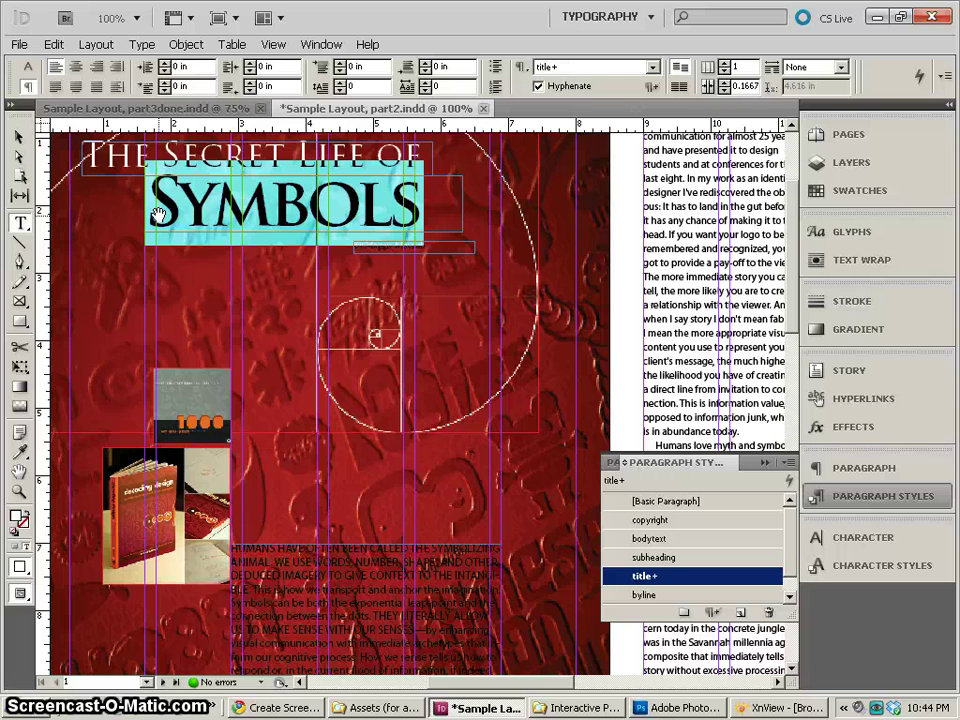
Step: Try redefining the title paragraph style from the word "Symbols", and undo it
left_click(255, 207)
right_click(647, 575)
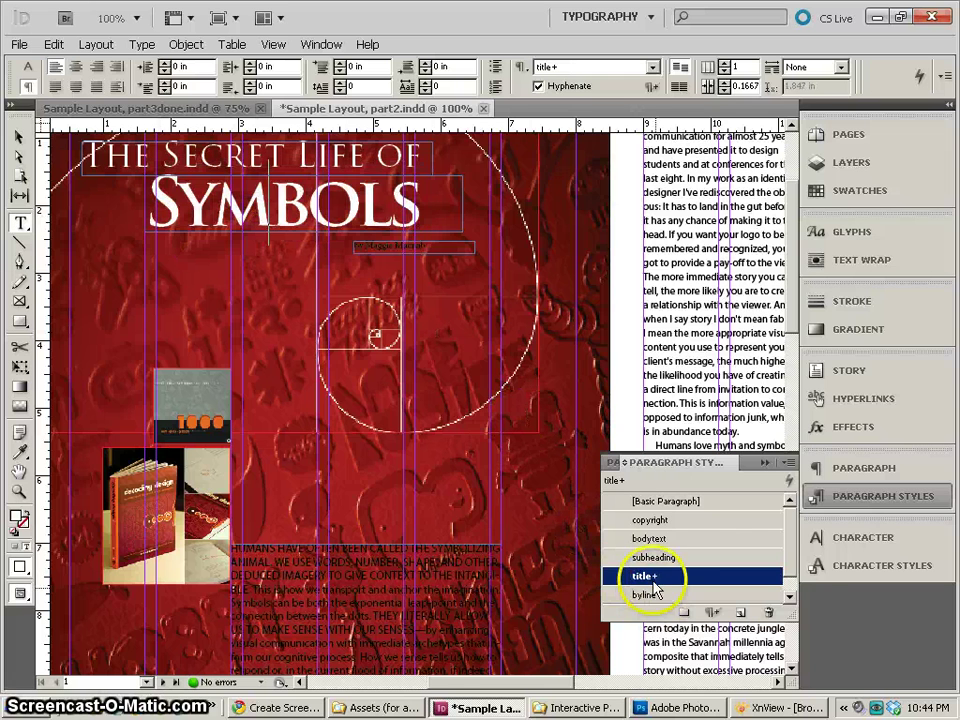
left_click(703, 490)
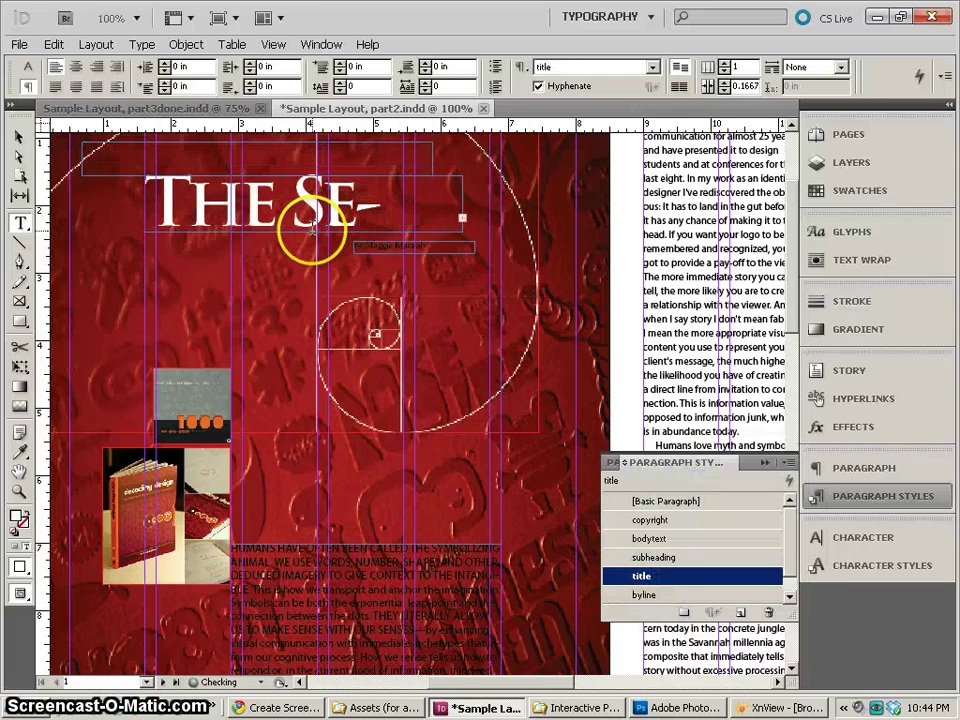
key("ctrl+z")
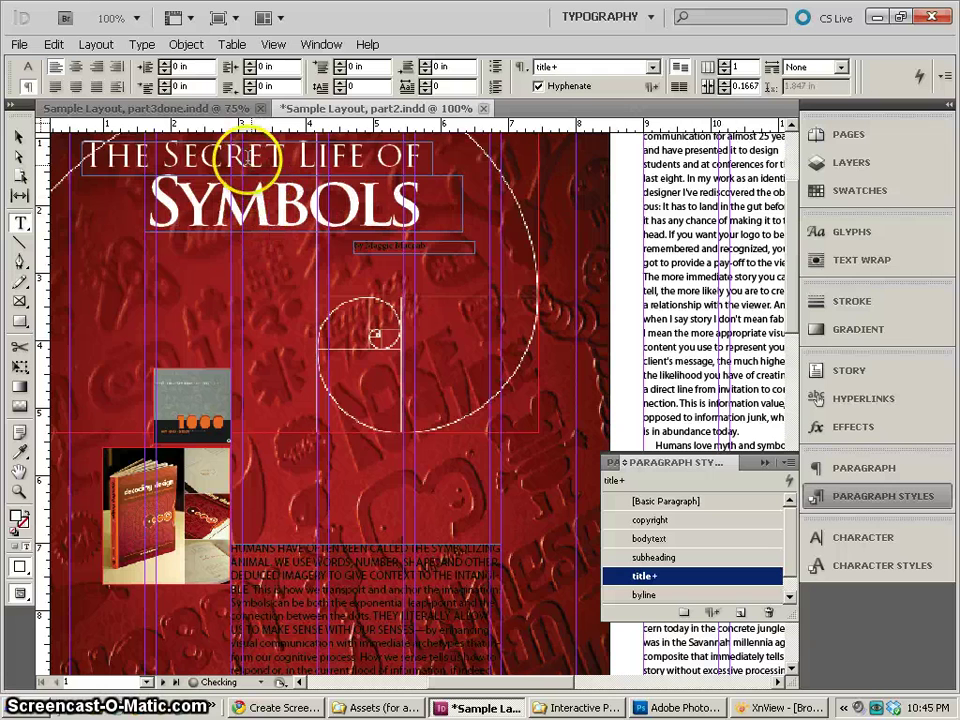
Step: Tighten the tracking of part of "The Secret Life of" and redefine the title paragraph style to match
left_click_drag(180, 155, 311, 160)
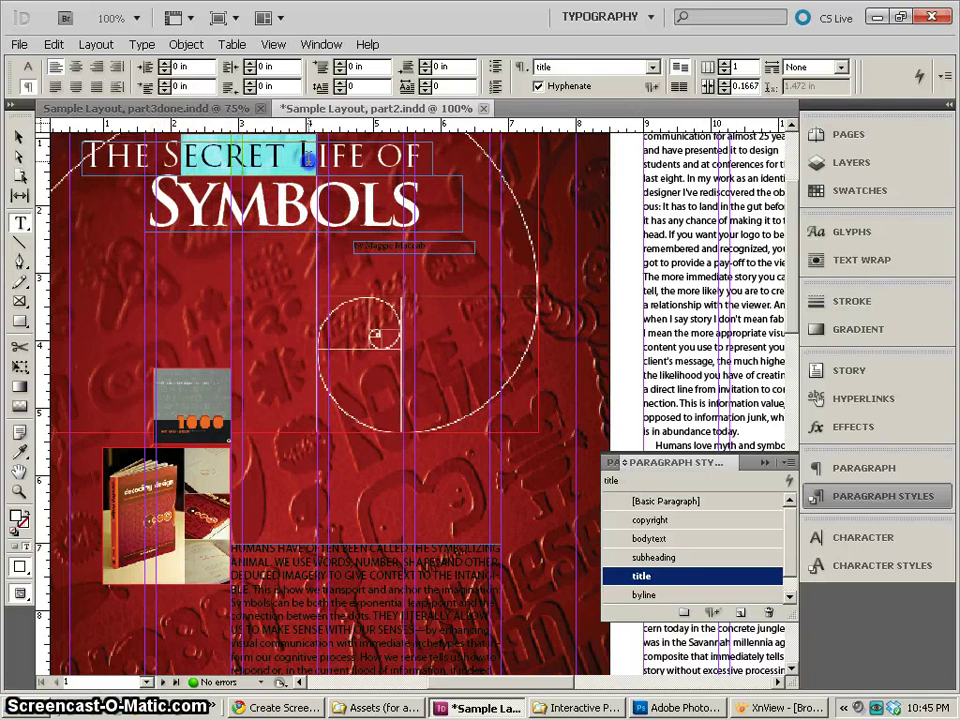
key("alt+Left")
key("alt+Left")
key("alt+Left")
key("alt+Left")
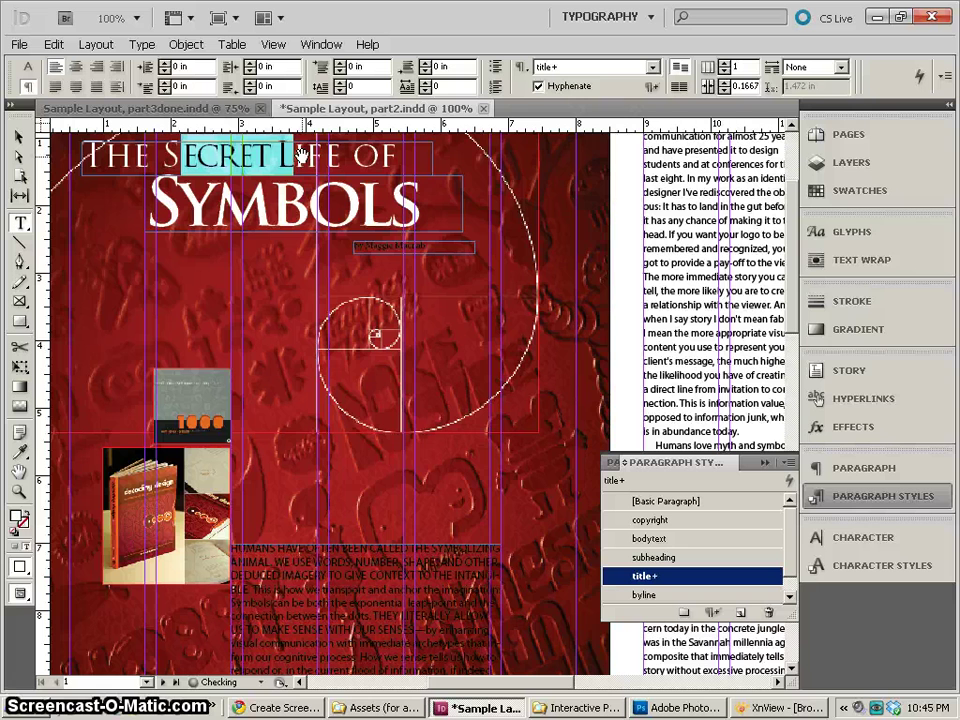
right_click(655, 576)
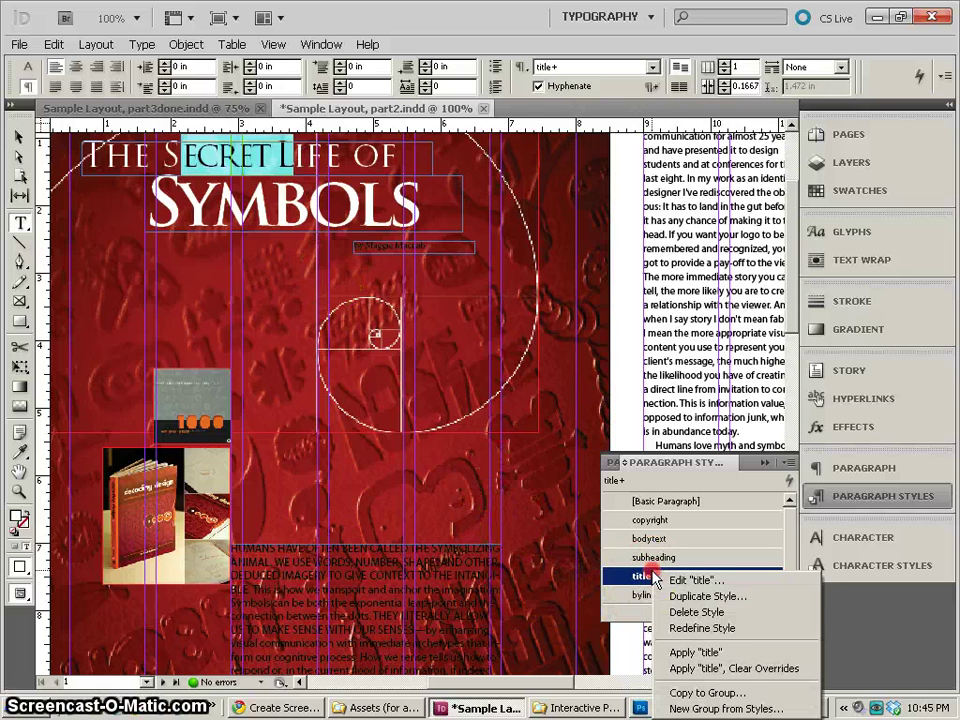
left_click(731, 628)
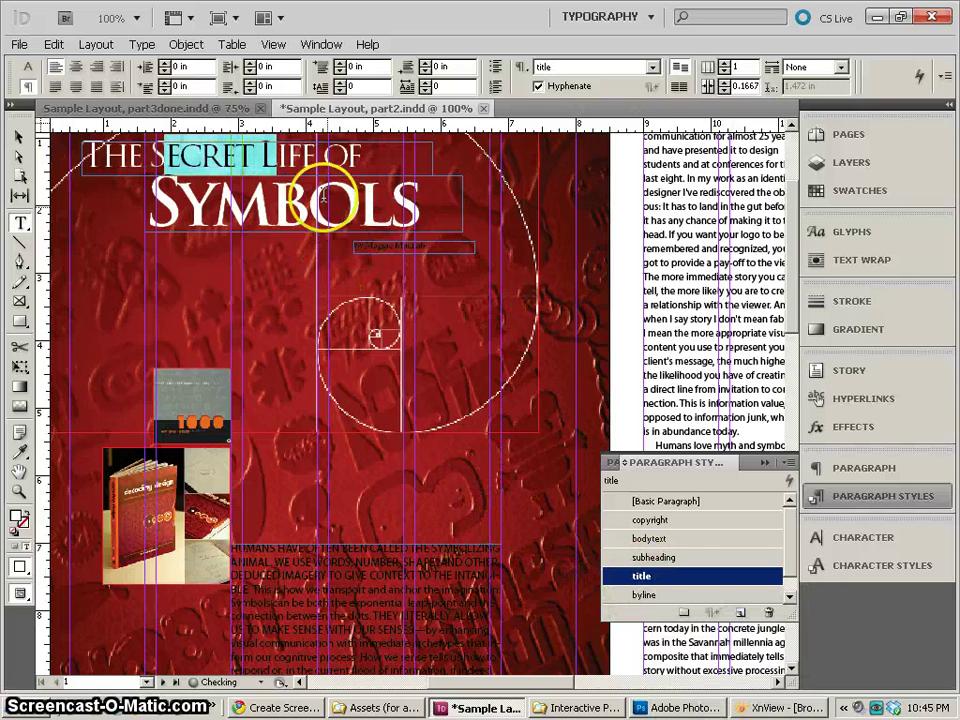
Step: Loosen the kerning slightly between the S and Y of "Symbols"
left_click(239, 157)
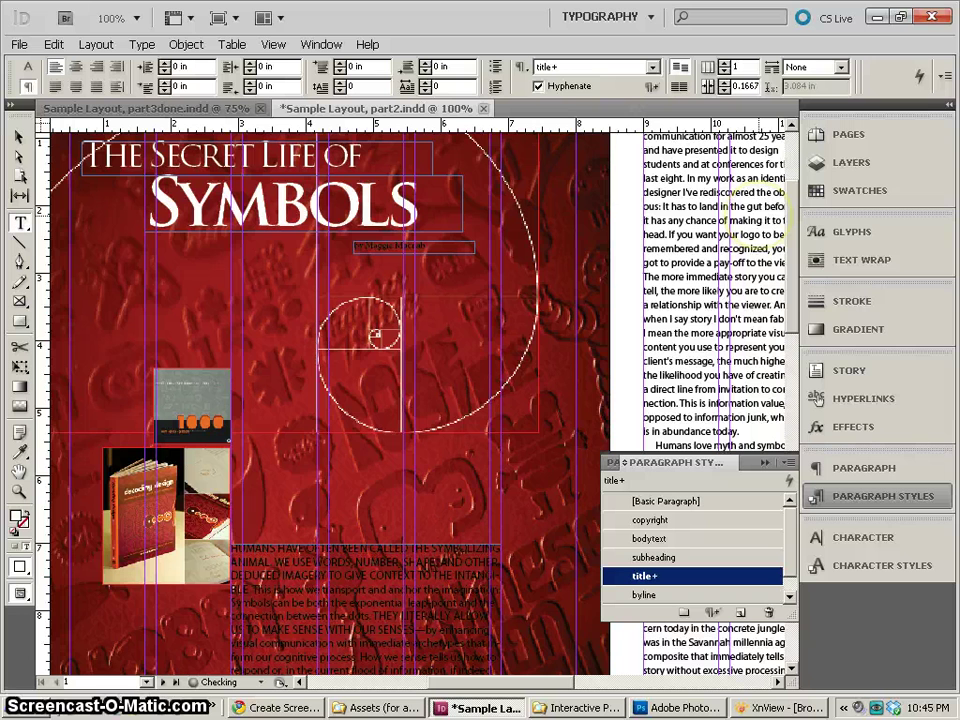
key("Left")
key("alt+Right")
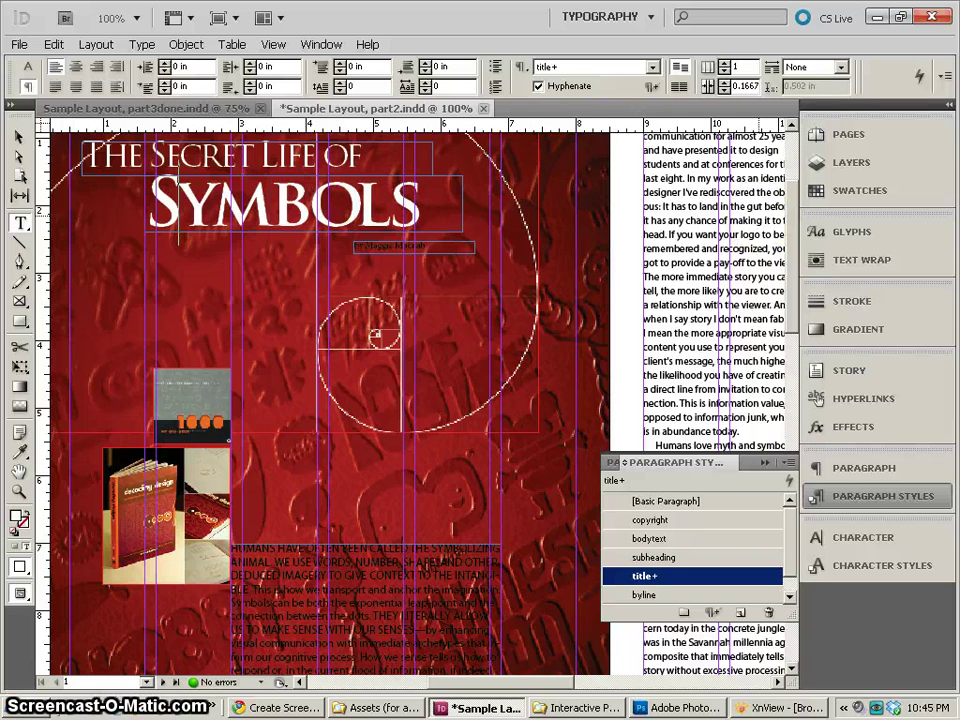
key("alt+Right")
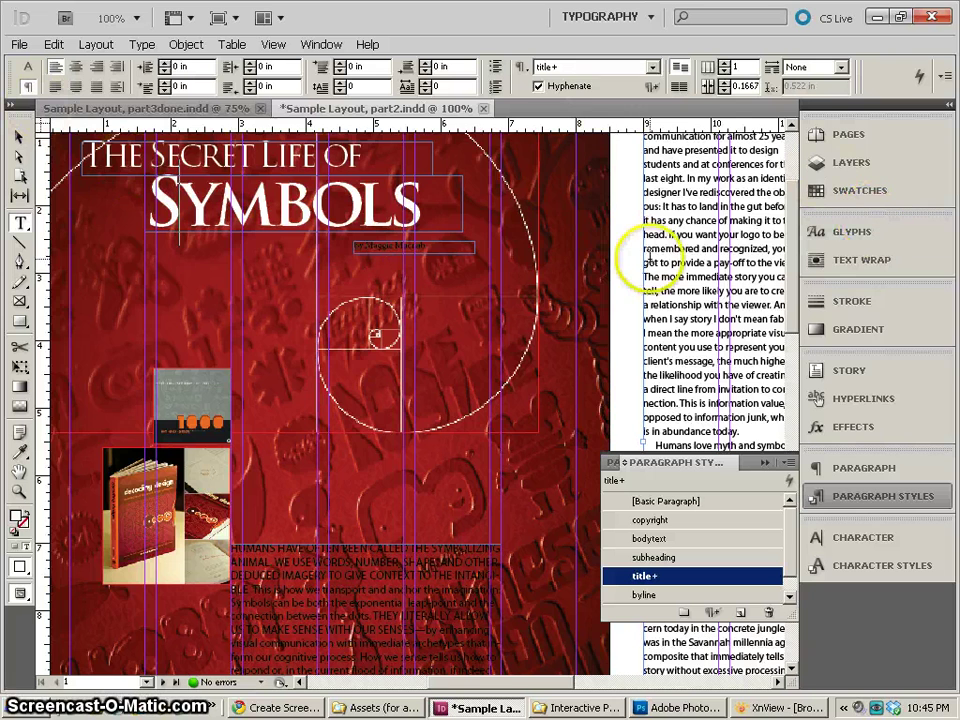
Step: Switch the screen mode to Preview and inspect the title at 125% without guides or frame edges
key("ctrl+equal")
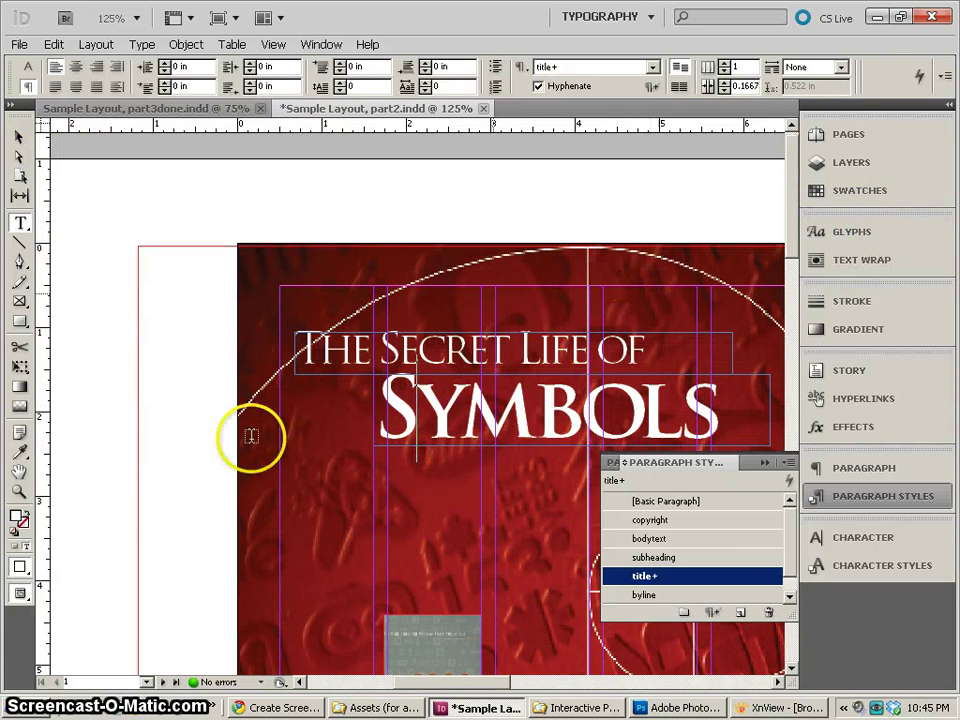
left_click_drag(21, 591, 90, 612)
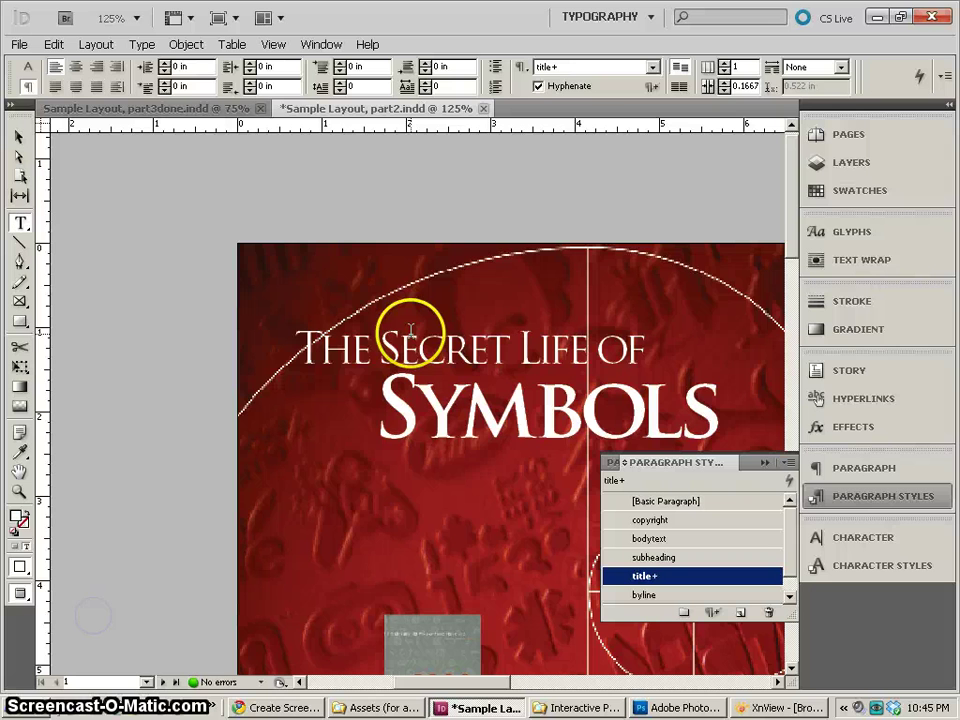
left_click(19, 137)
left_click(283, 171)
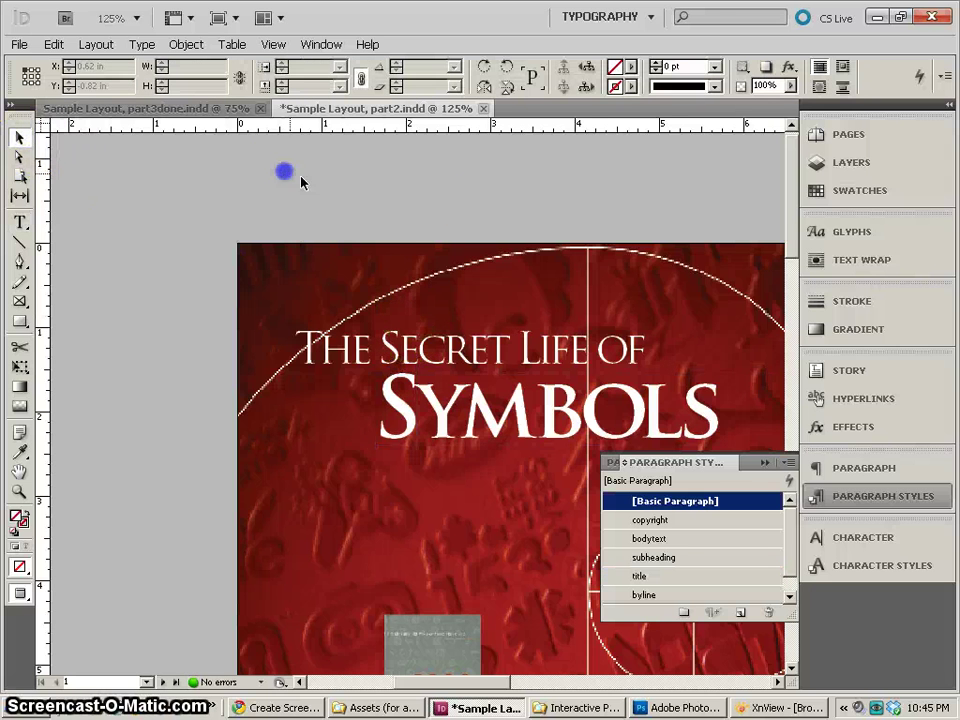
left_click_drag(517, 206, 334, 171)
Step: Tighten the kerning slightly between the M and B of "Symbols"
left_click(375, 395)
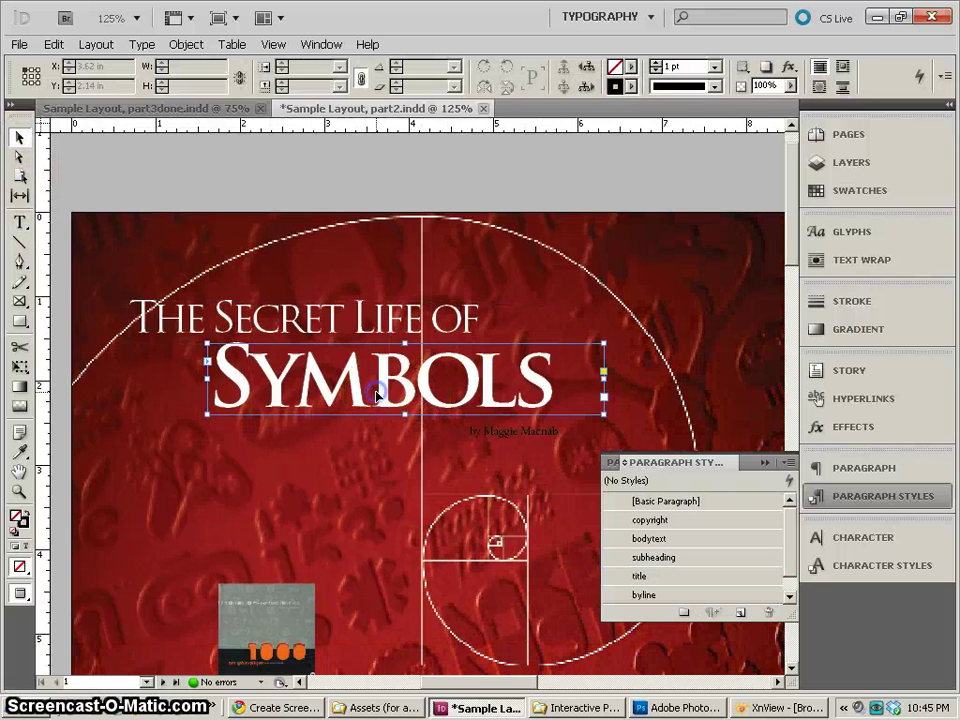
double_click(375, 390)
left_click(375, 395)
left_click(683, 418)
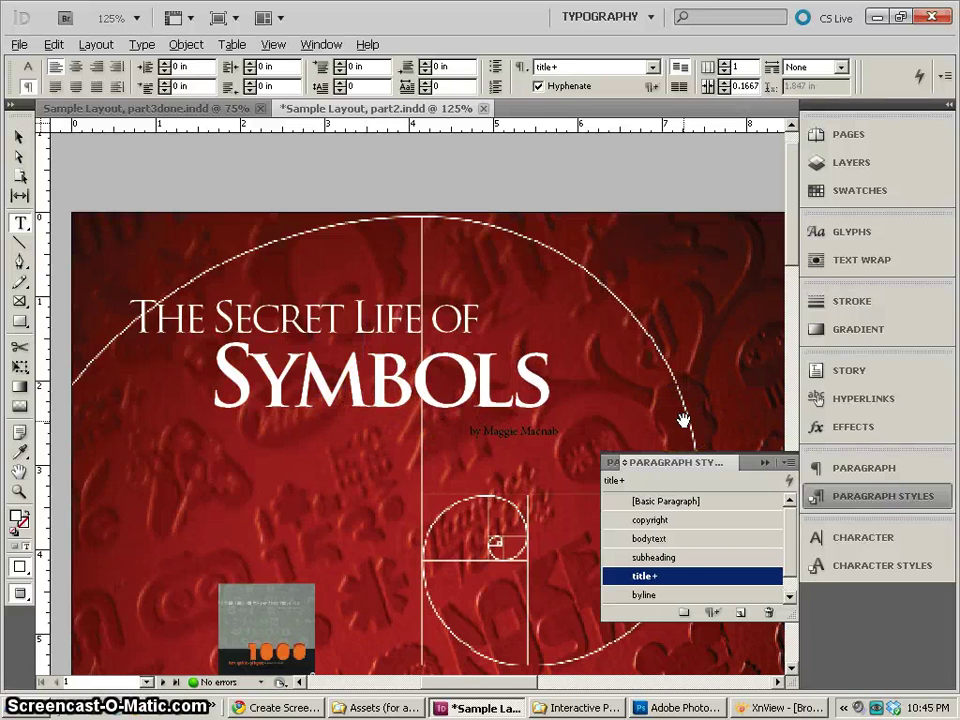
Step: Tighten the kerning slightly between the B and O of "Symbols", and deselect the title text
key("alt+Left")
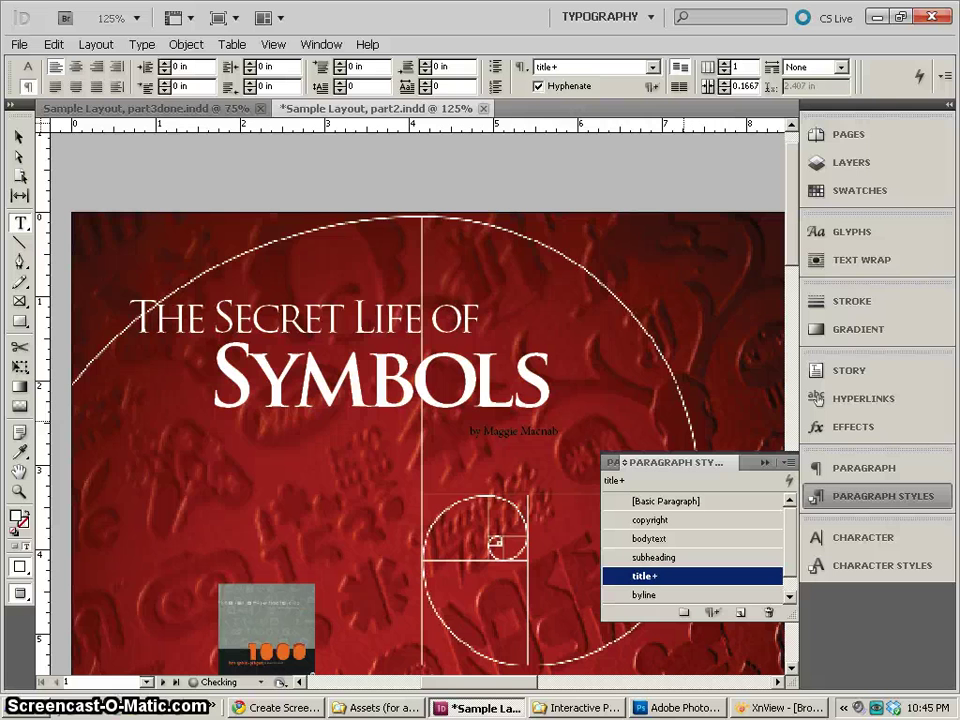
left_click(19, 138)
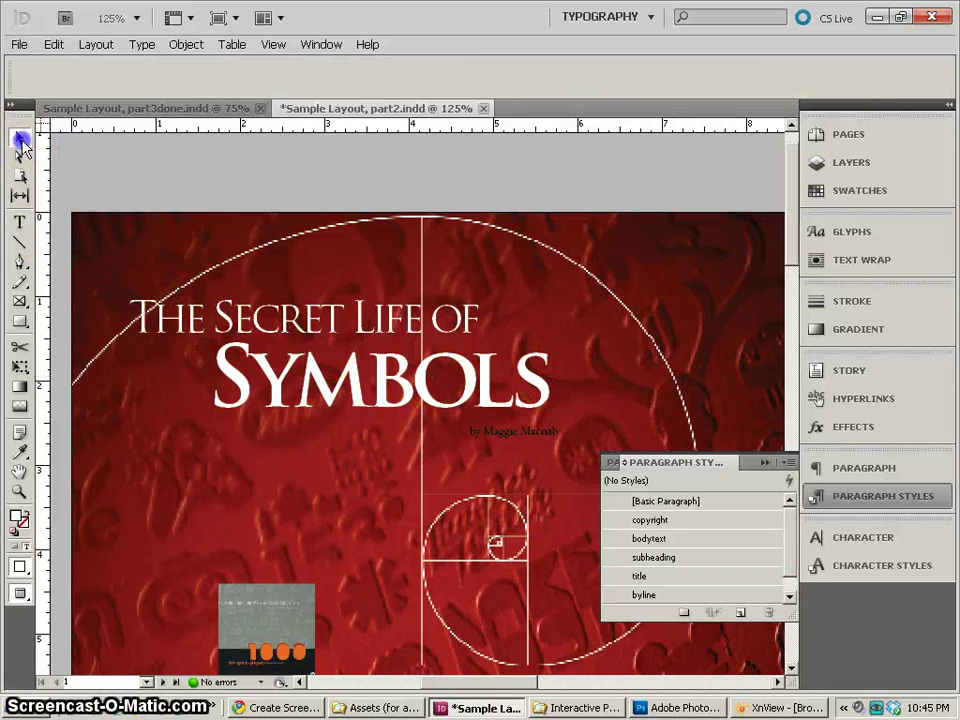
left_click(195, 171)
Step: Select the byline and opening paragraph frames on page 1 and apply the [Paper] swatch to their text rather than the frames
left_click_drag(392, 374, 291, 347)
left_click(397, 394)
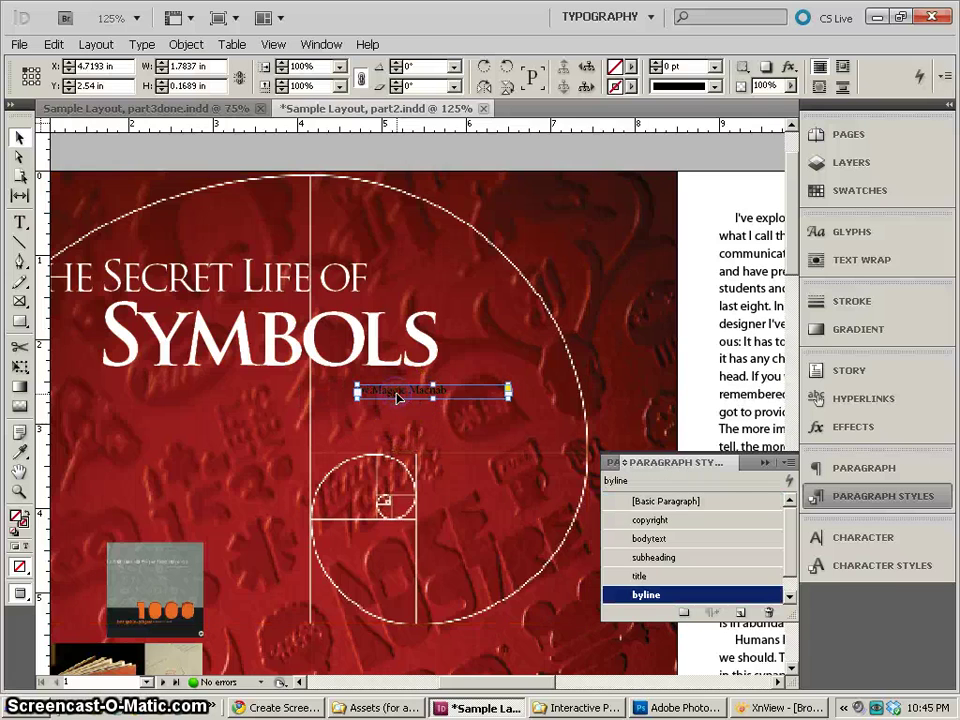
left_click_drag(467, 565, 446, 349)
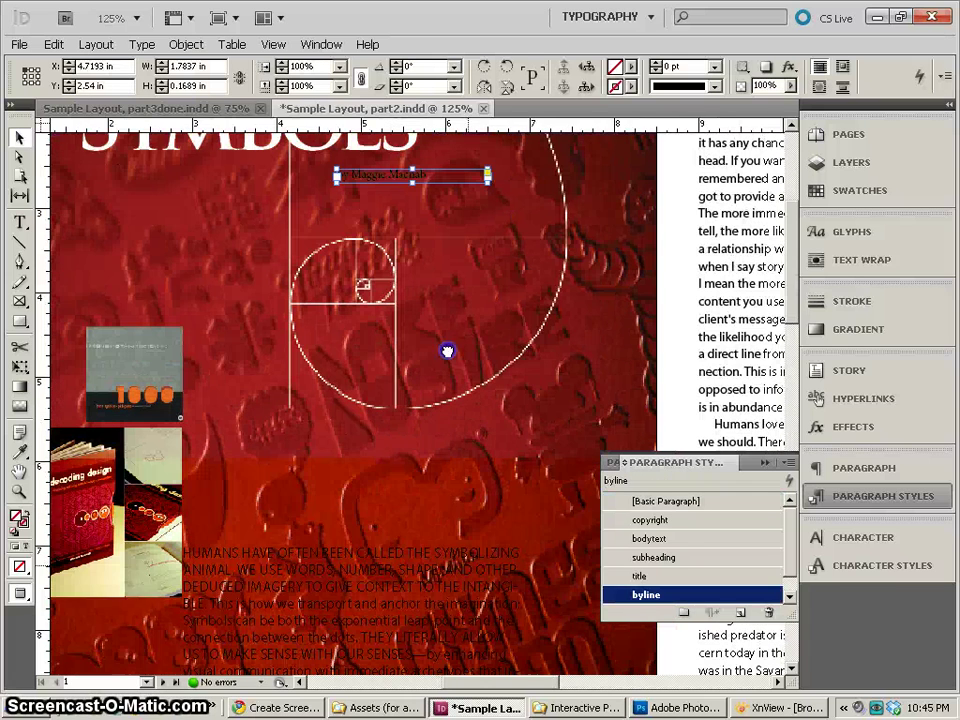
left_click(405, 560, "shift")
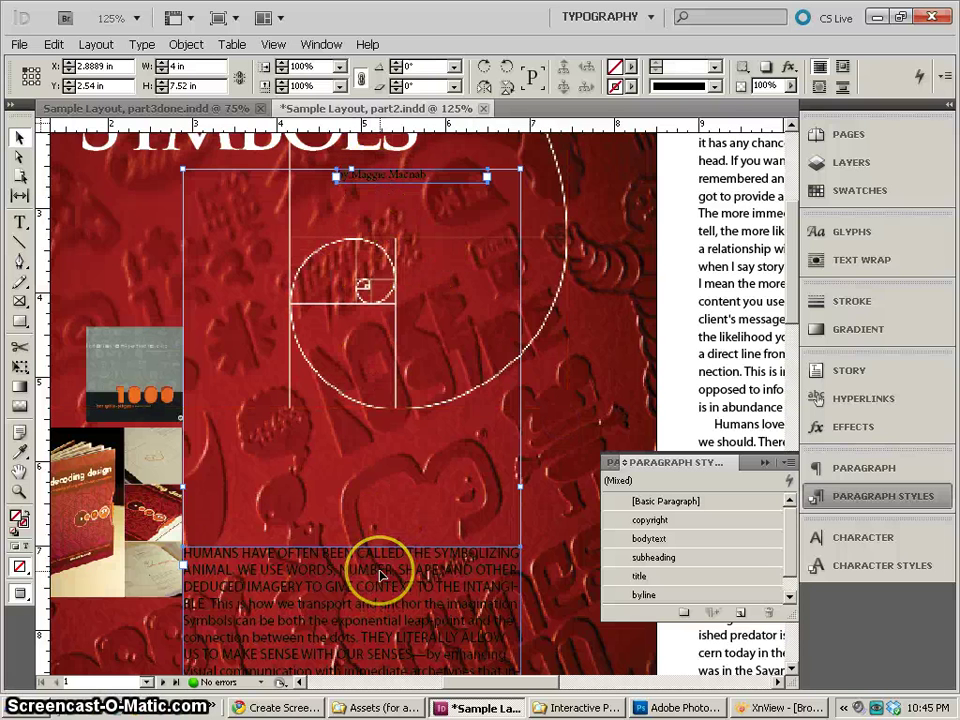
left_click(828, 190)
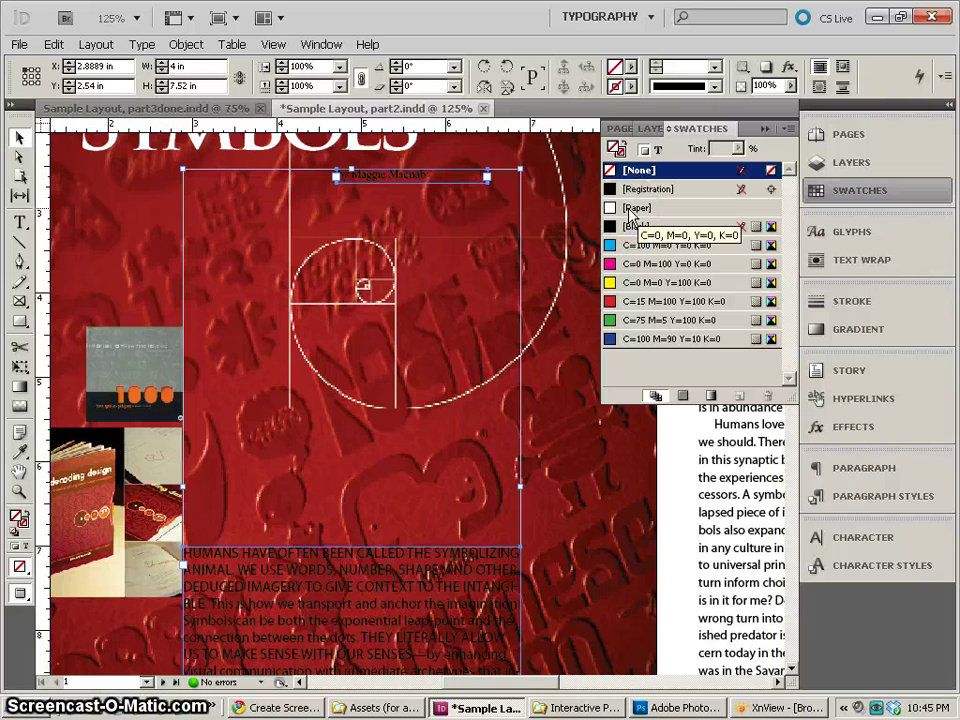
left_click(630, 210)
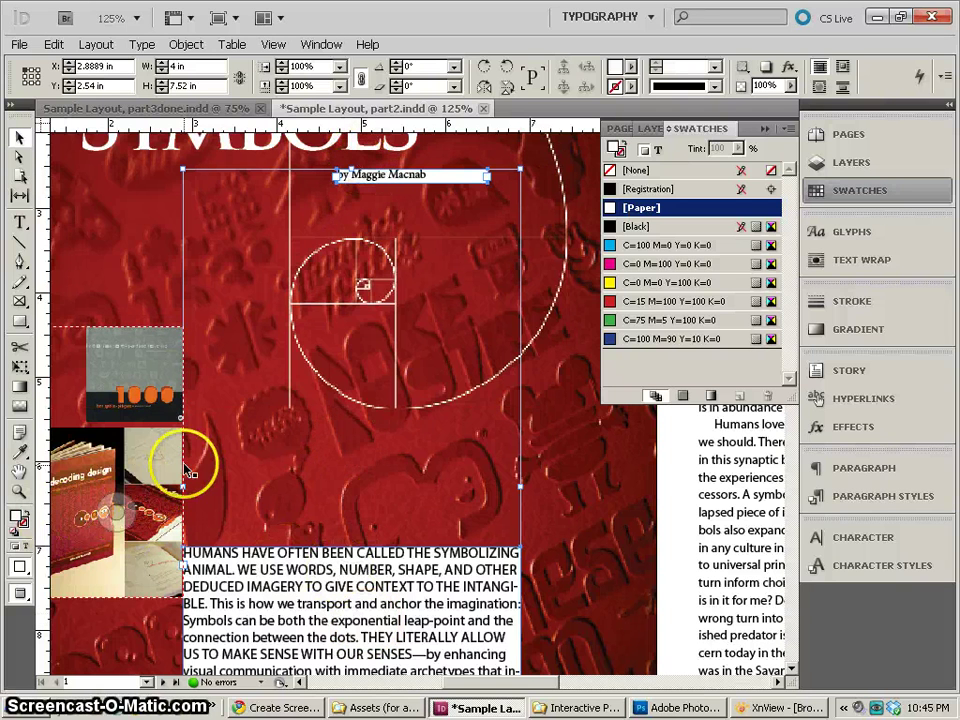
key("ctrl+z")
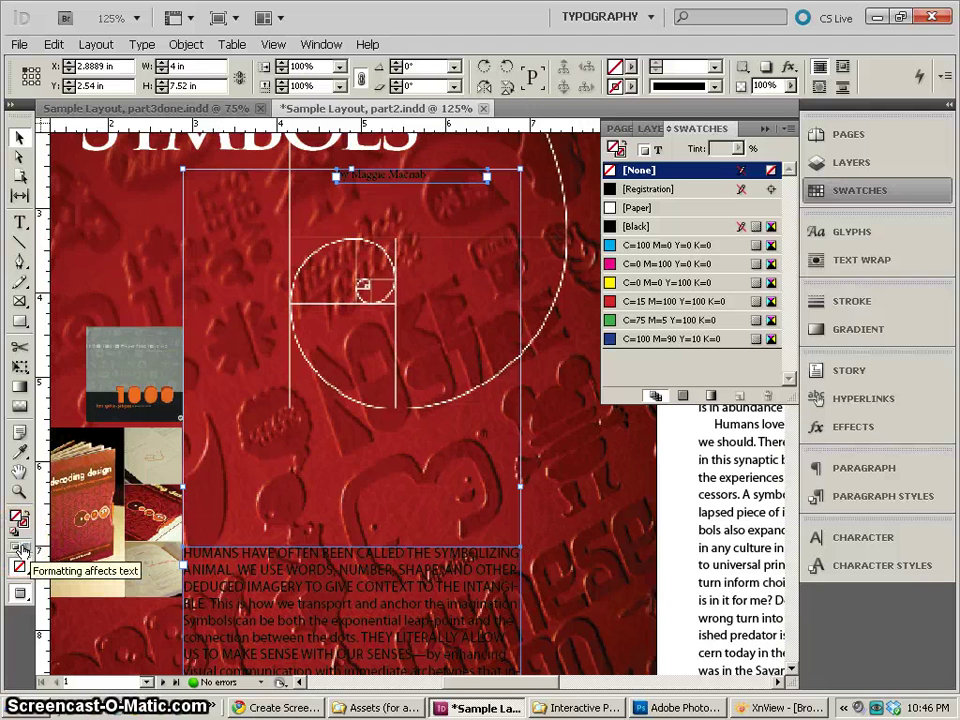
left_click(21, 548)
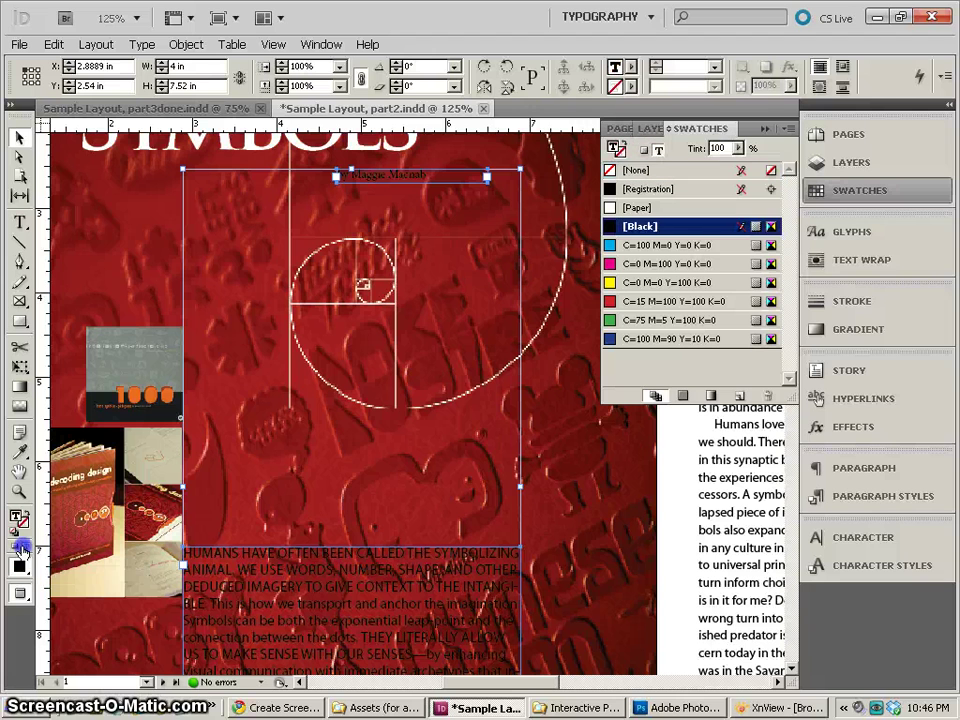
left_click(657, 210)
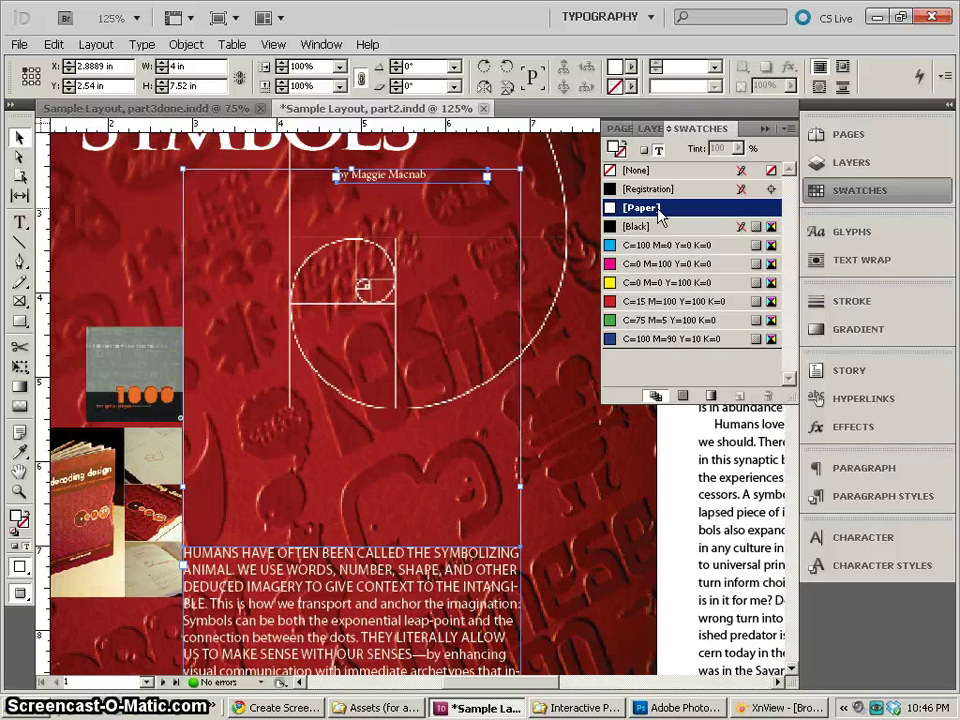
left_click(402, 176)
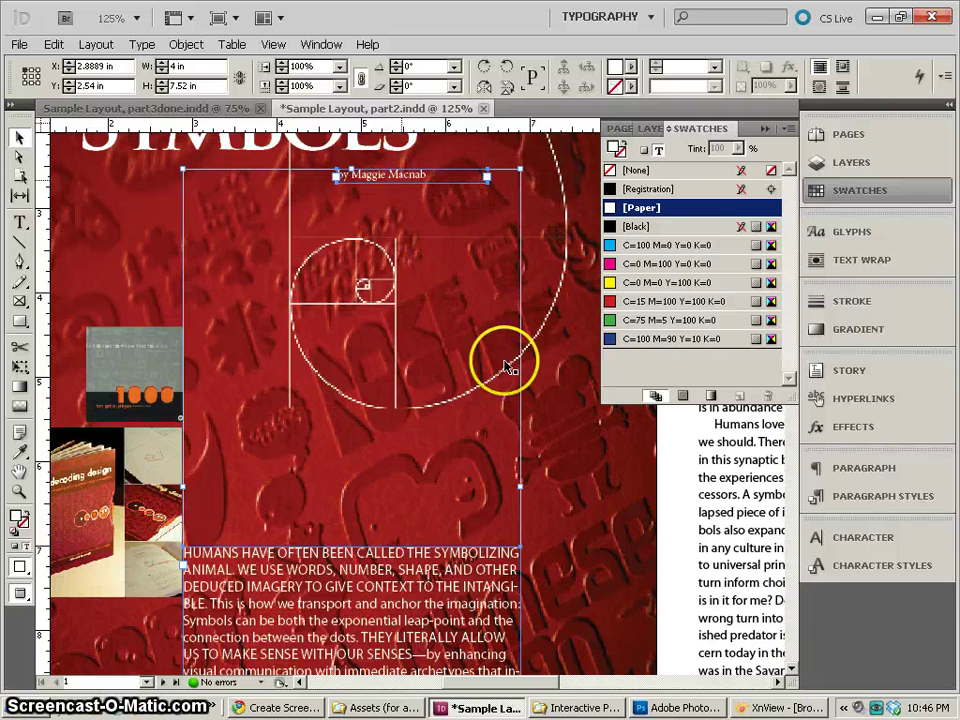
left_click(601, 445)
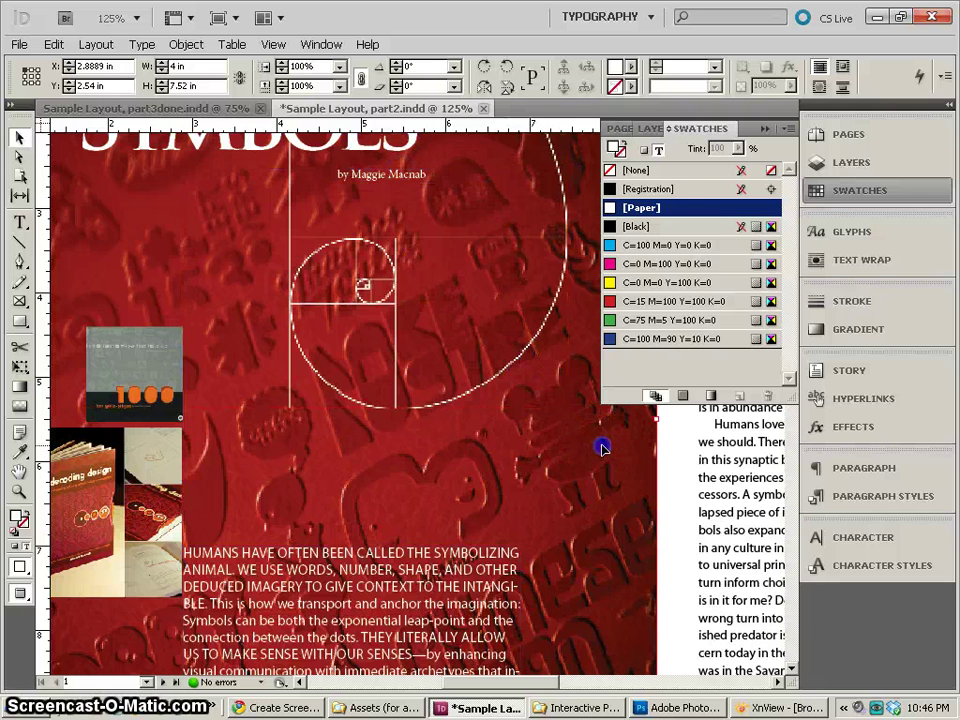
Step: Redefine the byline paragraph style to match the recoloured byline
left_click(370, 182)
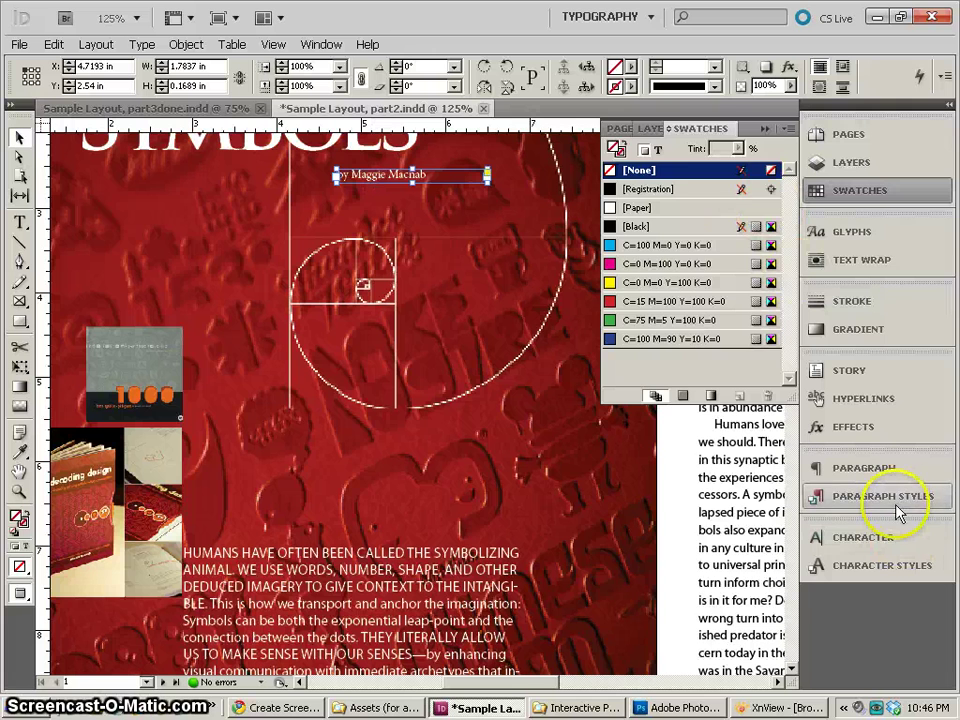
left_click(848, 497)
right_click(664, 594)
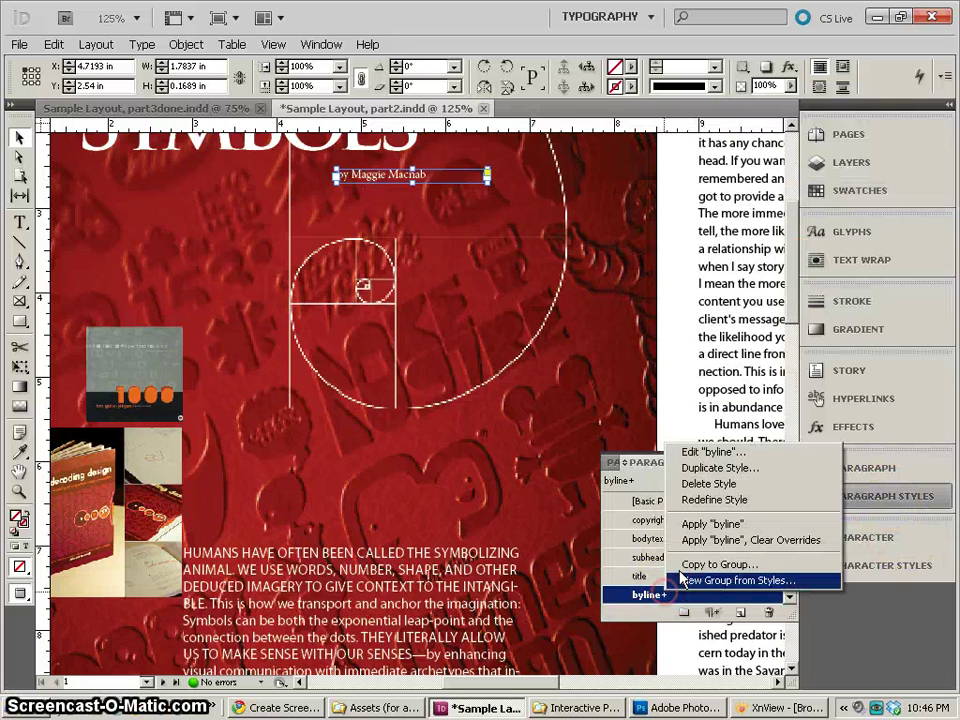
left_click(723, 497)
left_click(371, 583)
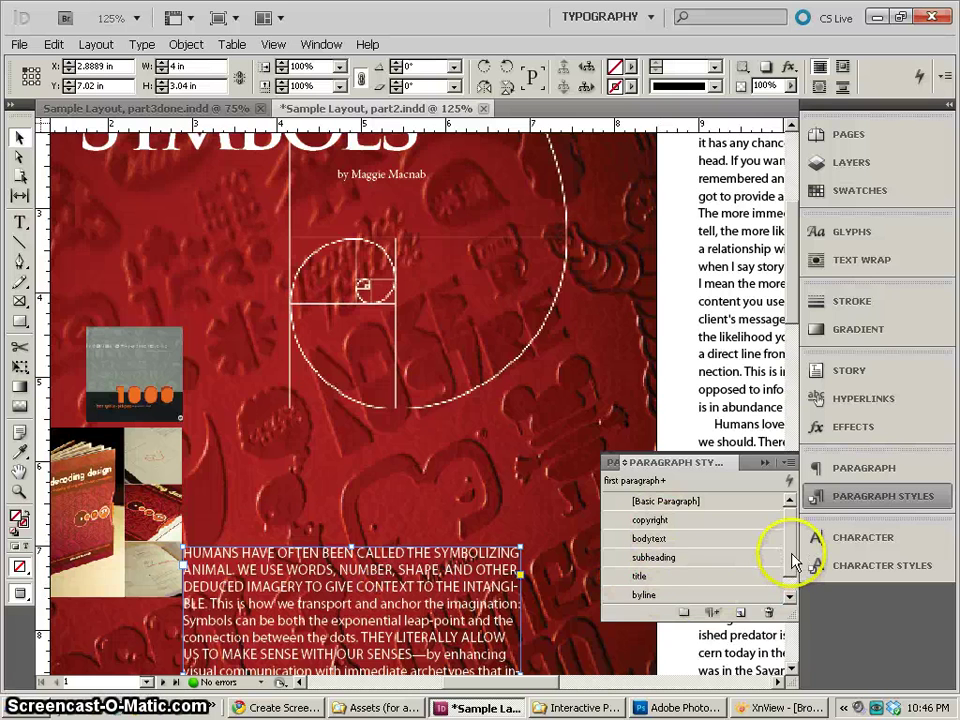
scroll(793, 561, "down", 1)
right_click(697, 596)
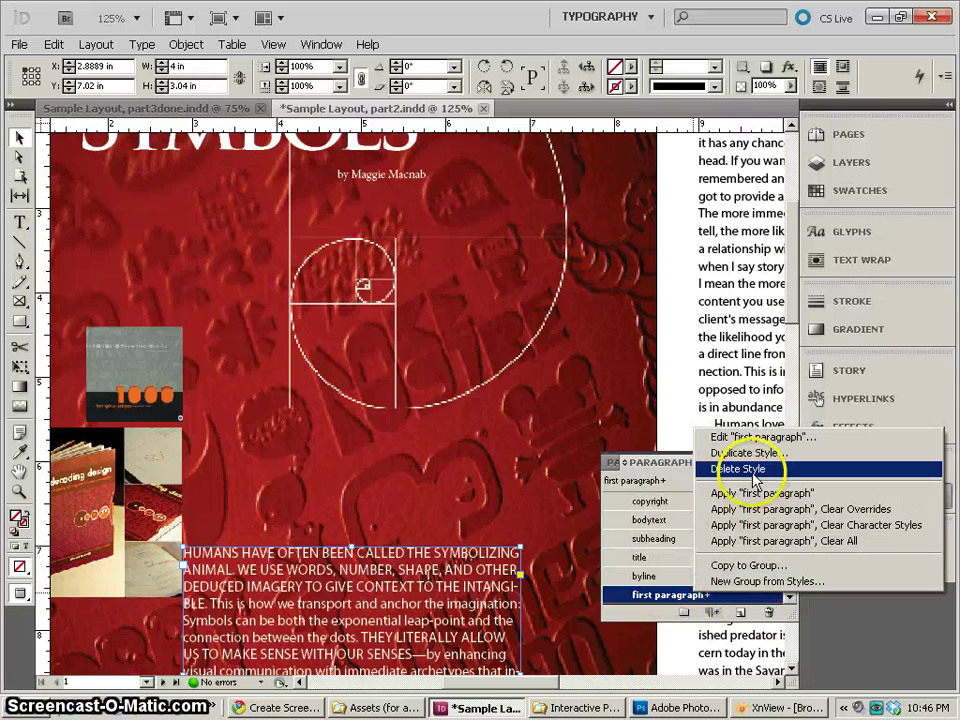
left_click(418, 598)
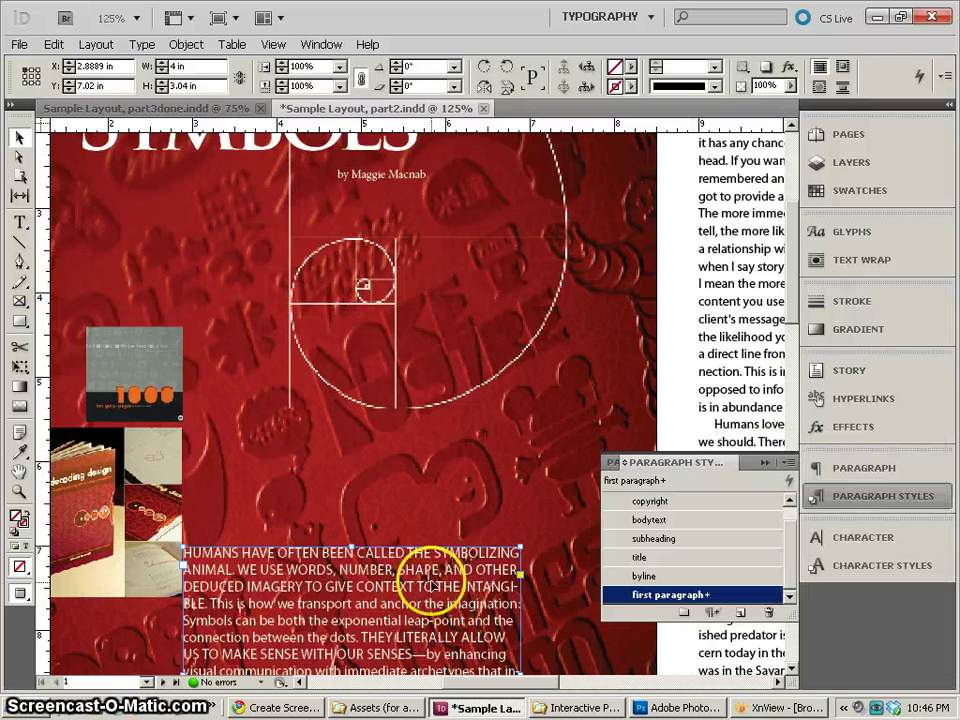
Step: Redefine the first paragraph style from the recoloured text of the opening paragraph
scroll(372, 462, "down", 5)
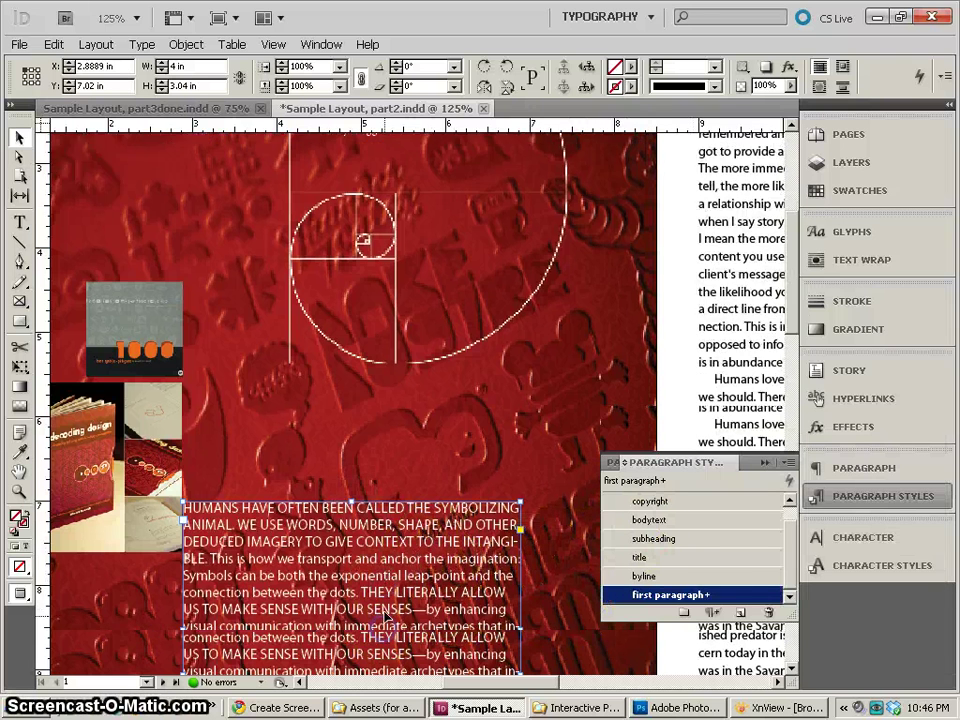
double_click(372, 462)
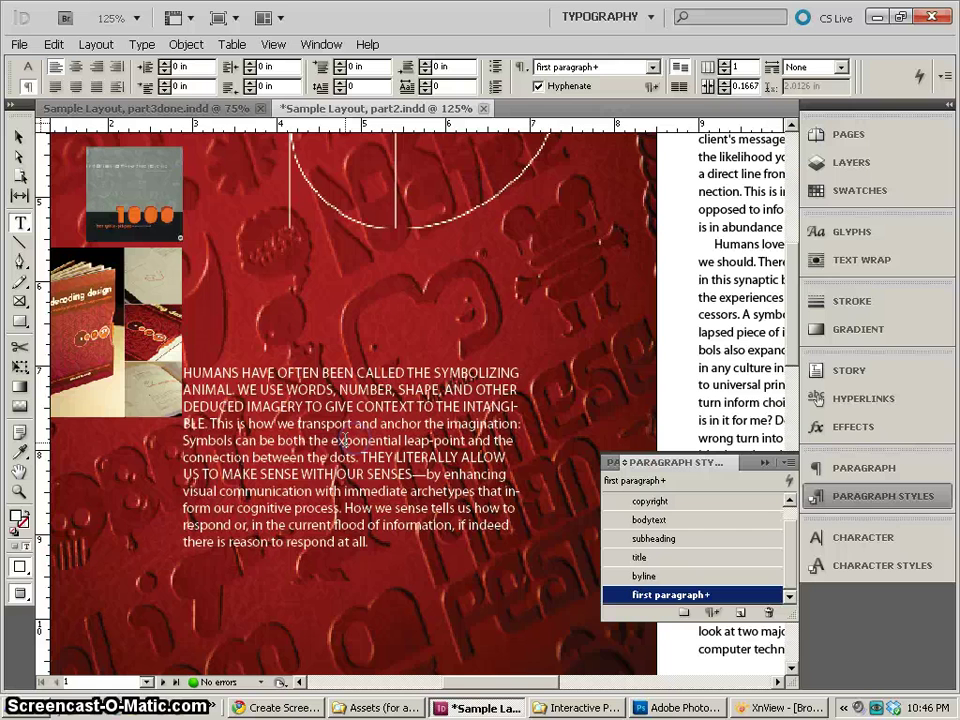
left_click(337, 523)
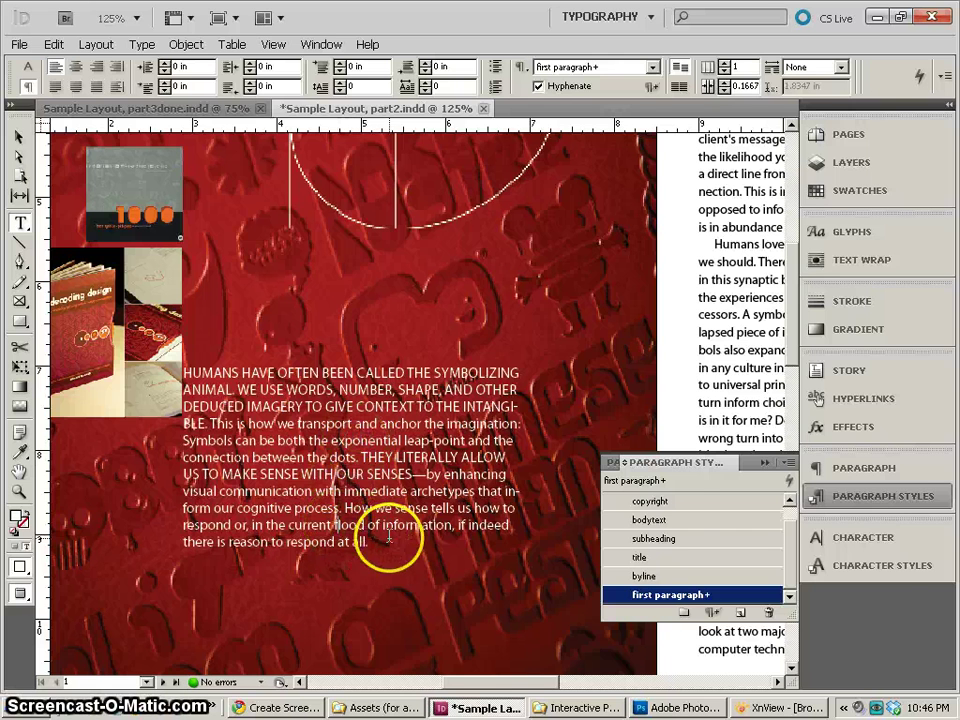
right_click(665, 596)
left_click(731, 473)
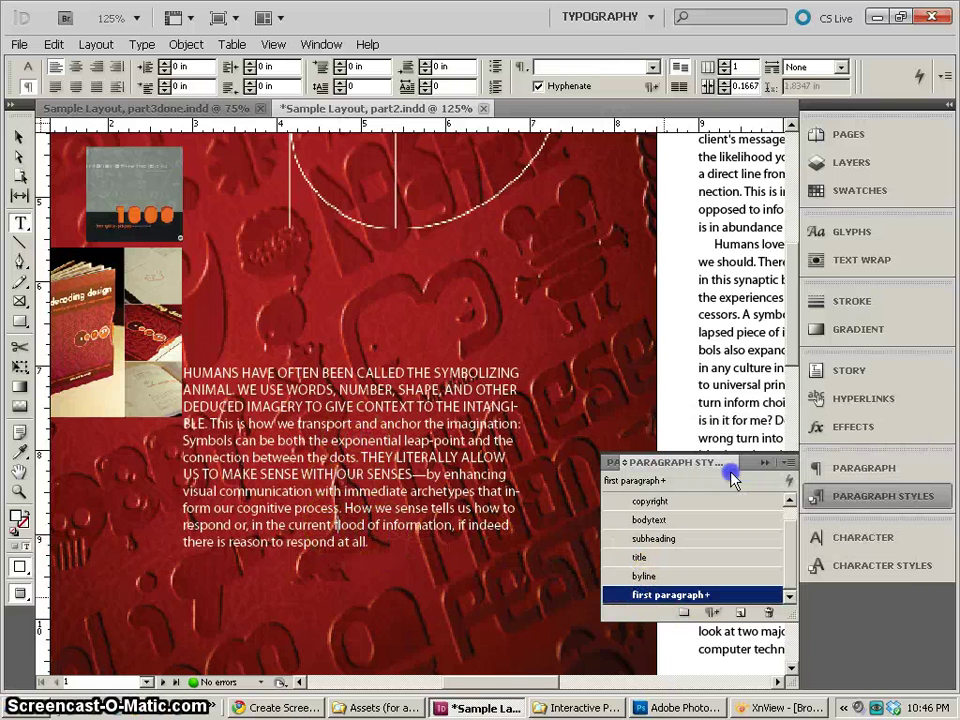
Step: Set the character style to [None] for the opening paragraph's text from "exponential leap-point" through "How we sense tells"
left_click_drag(331, 440, 455, 505)
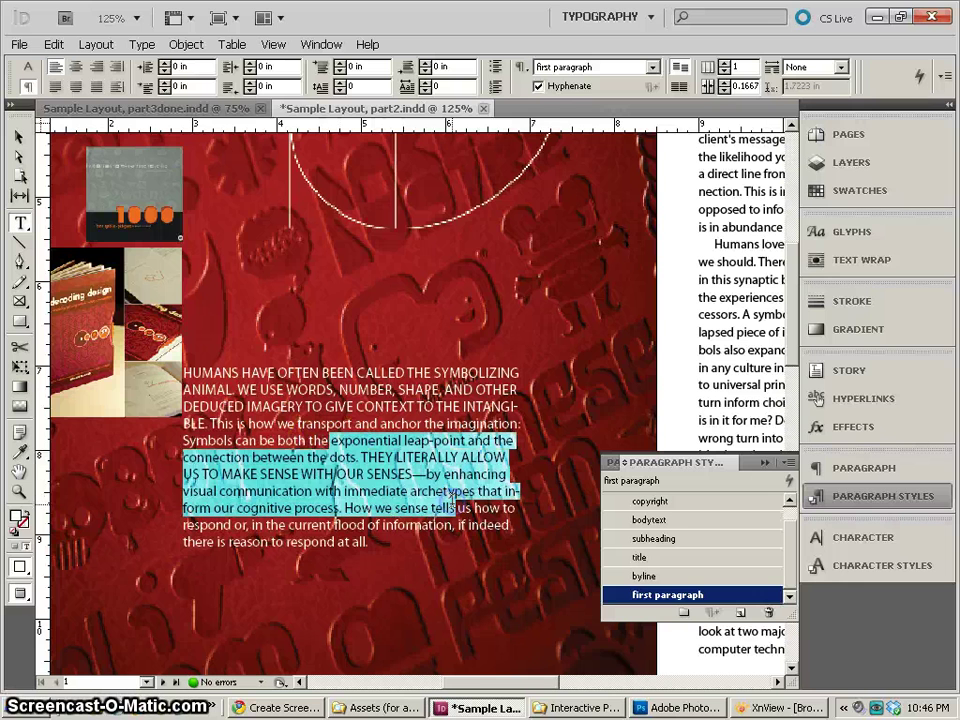
left_click(842, 565)
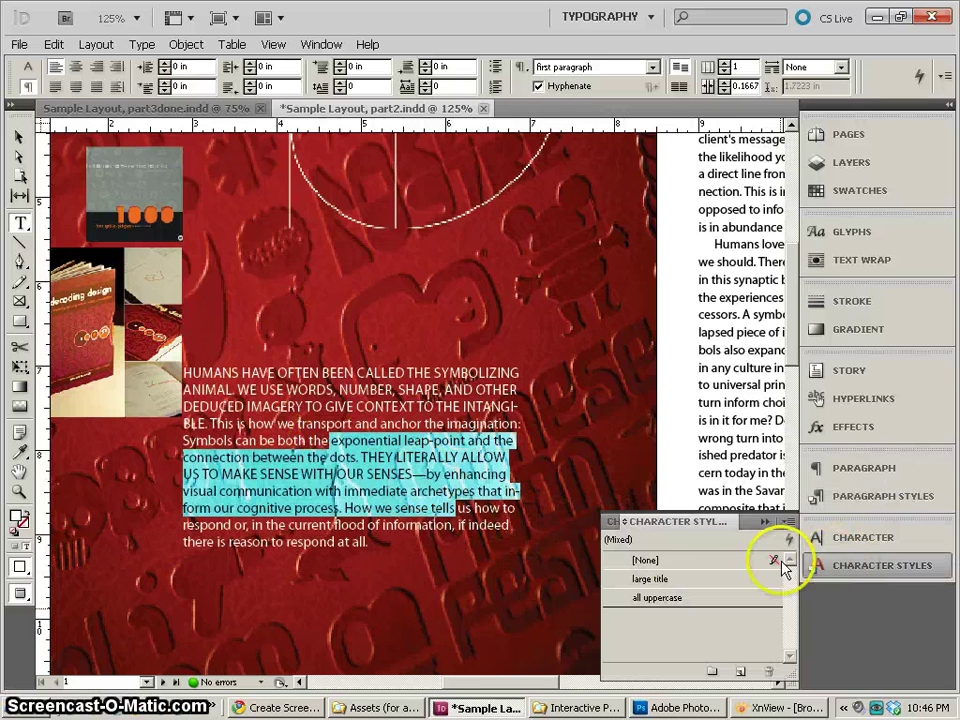
left_click(678, 562)
left_click(368, 478)
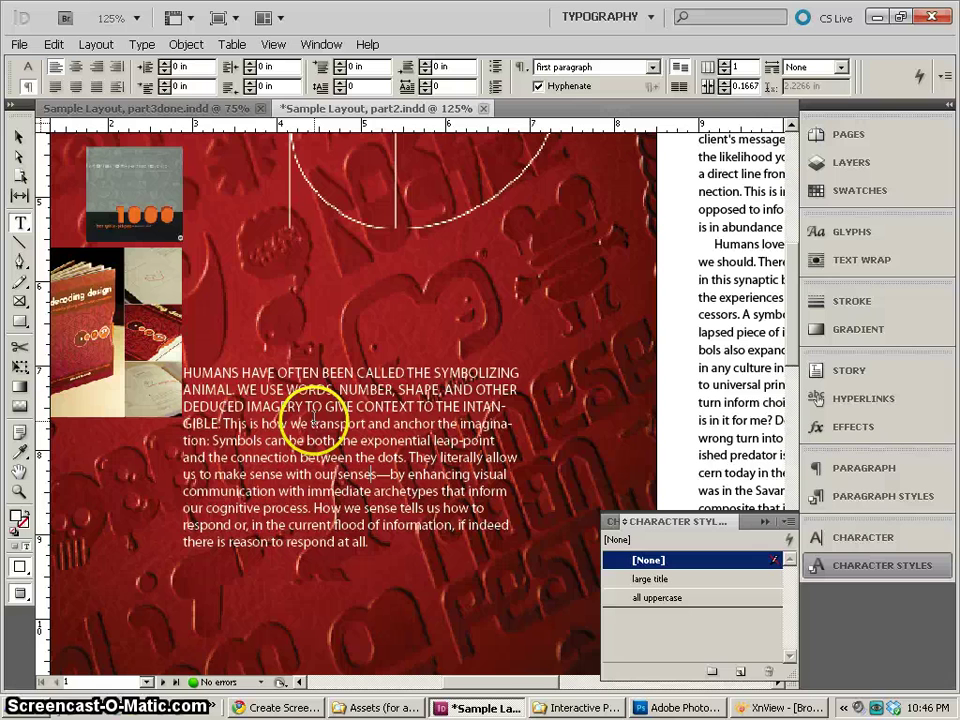
Step: Check the character style applied to the opening paragraph's uppercase sentences, from "Humans have often" through "intangible"
left_click_drag(329, 375, 341, 439)
left_click(358, 407)
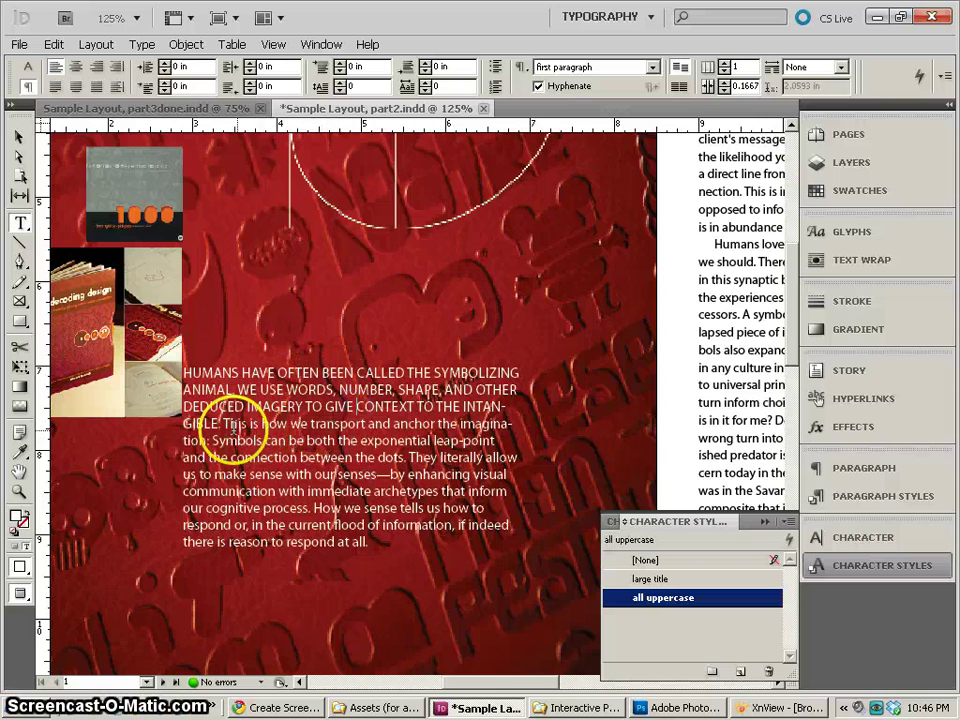
left_click_drag(218, 424, 183, 372)
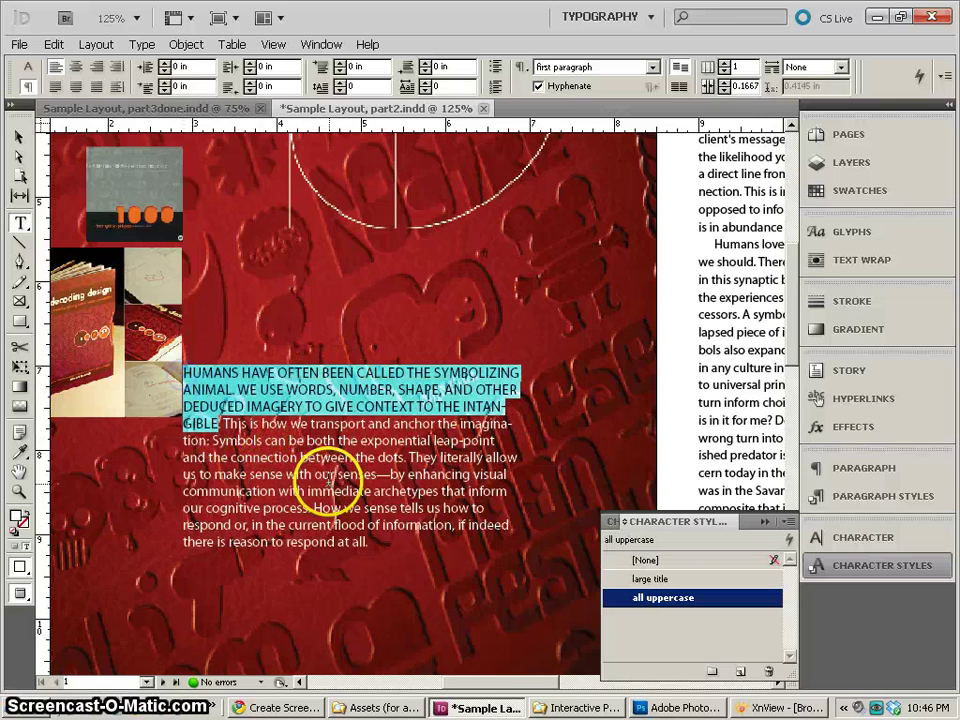
Step: Fill the opening paragraph's text frame with [Black] and extend its lower edge to the page edge, making it 3.98 in tall
left_click(20, 141)
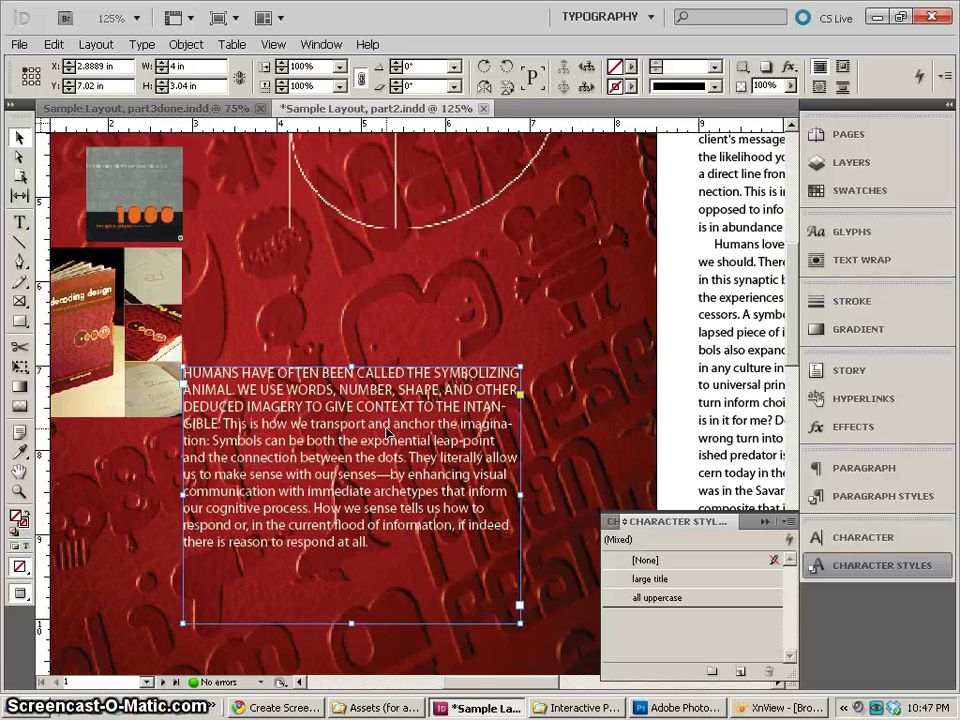
left_click(893, 190)
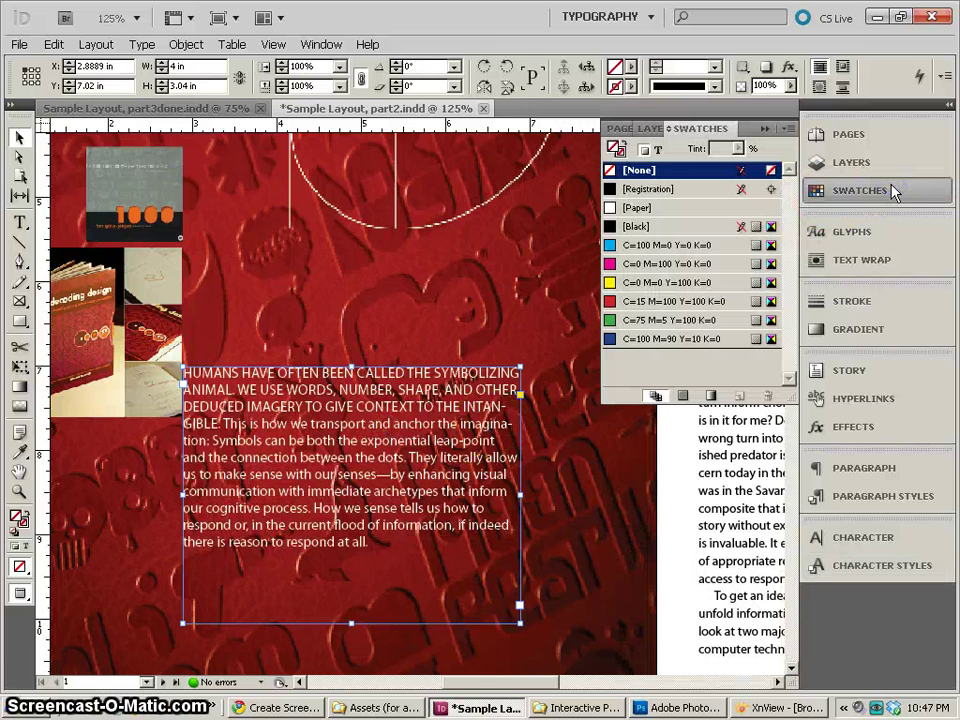
left_click(625, 226)
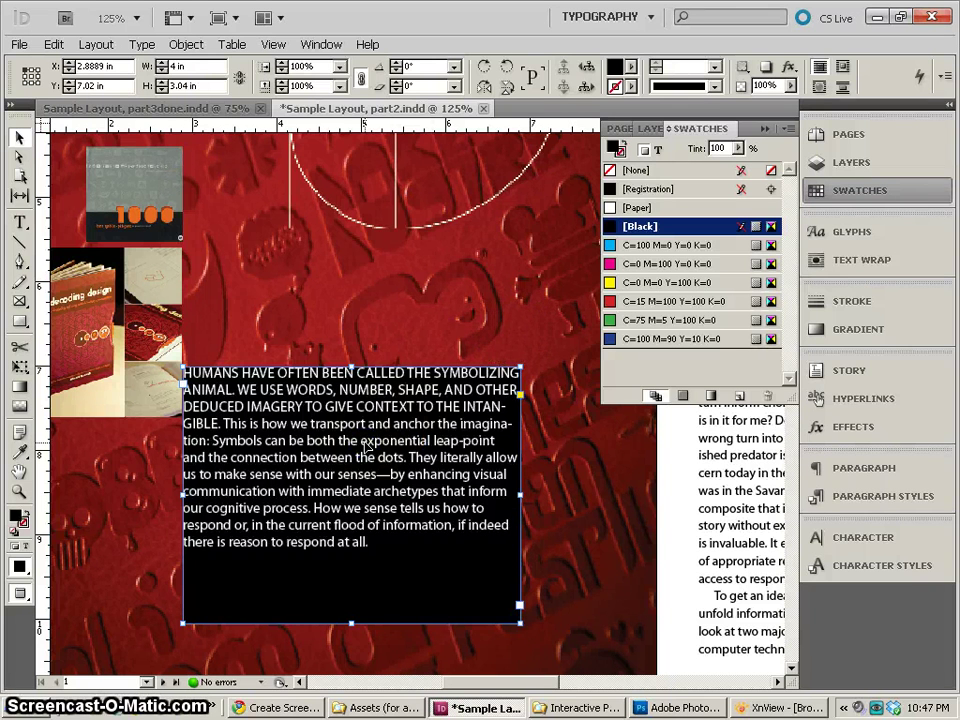
scroll(450, 587, "down", 2)
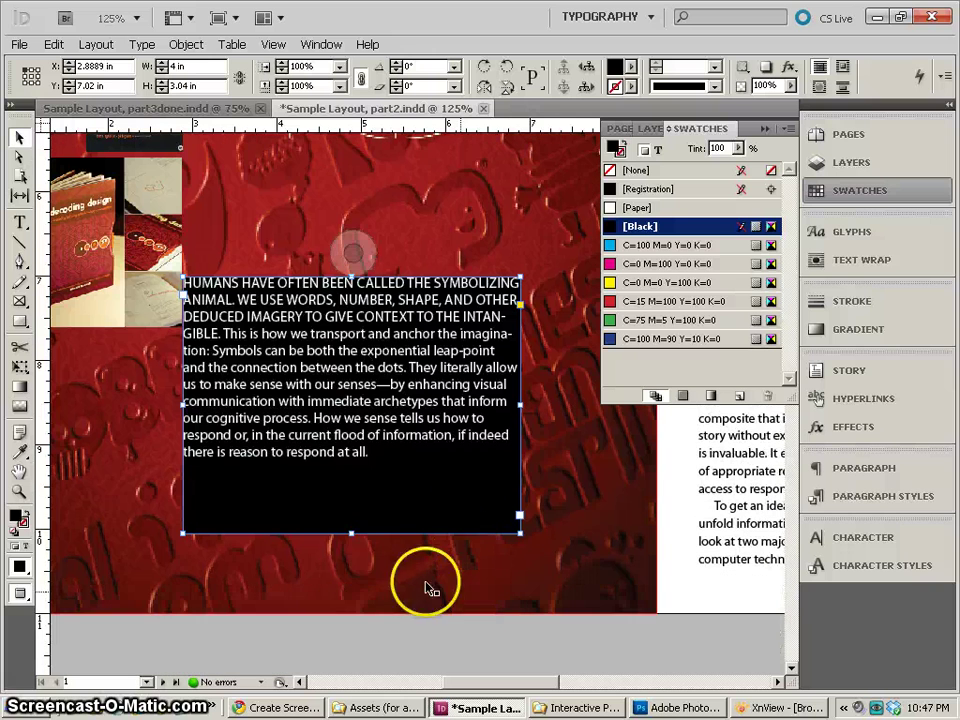
left_click_drag(351, 535, 350, 610)
scroll(297, 434, "up", 3)
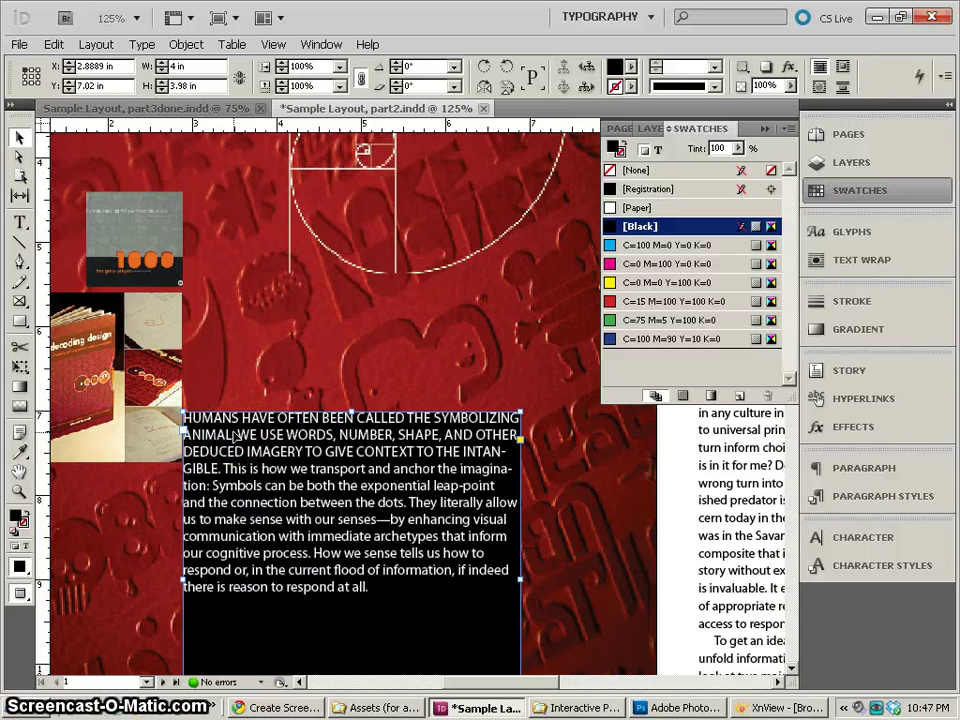
left_click(320, 577)
left_click(392, 358)
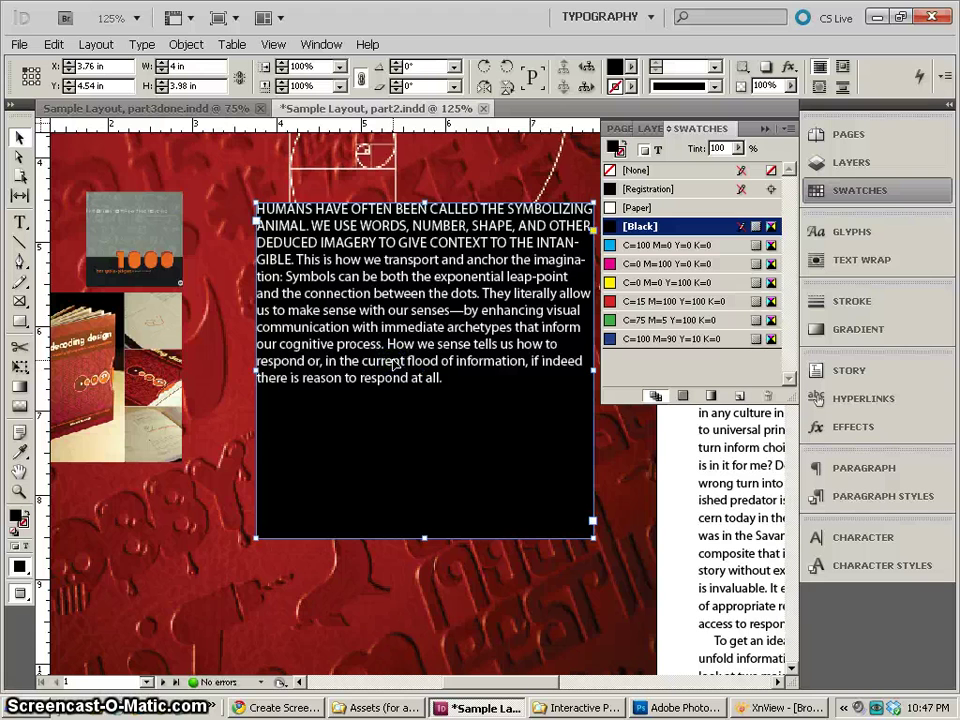
left_click_drag(393, 363, 300, 330)
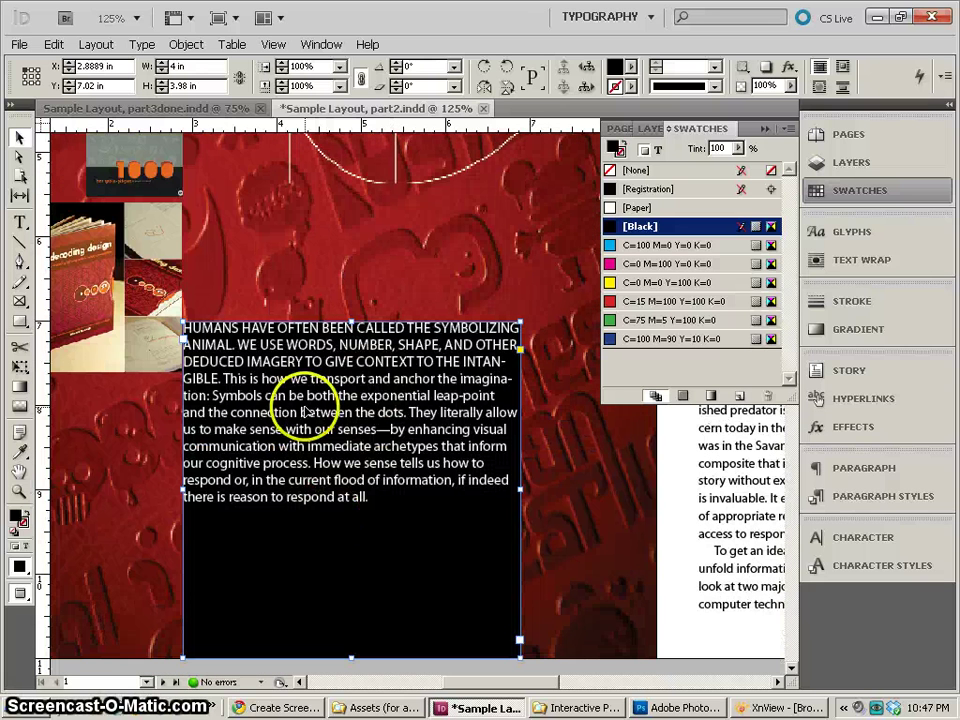
left_click(200, 484)
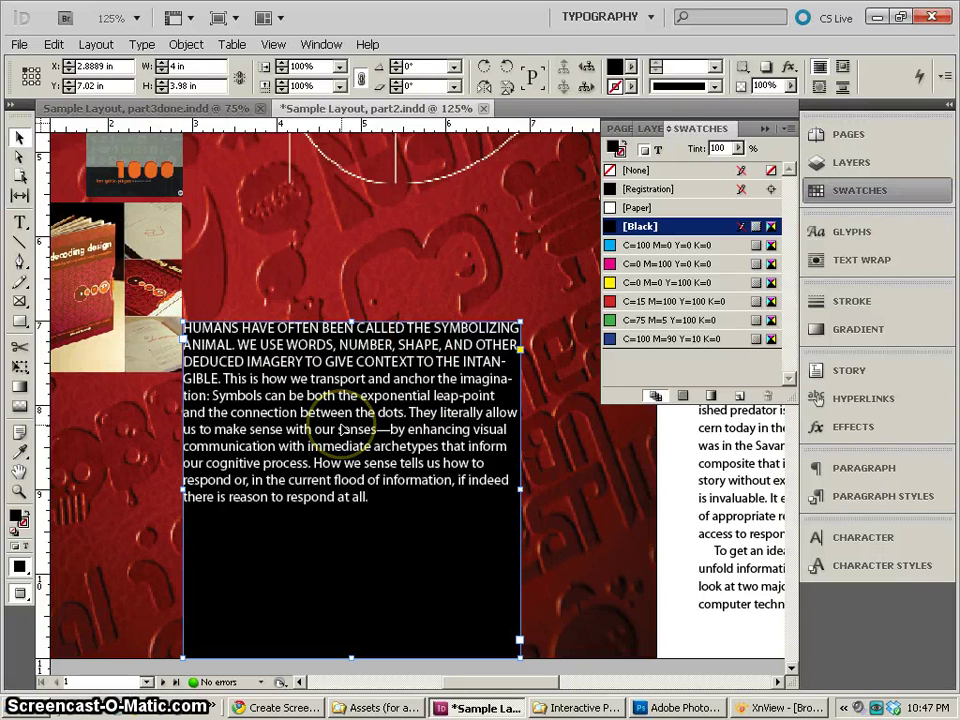
left_click(19, 222)
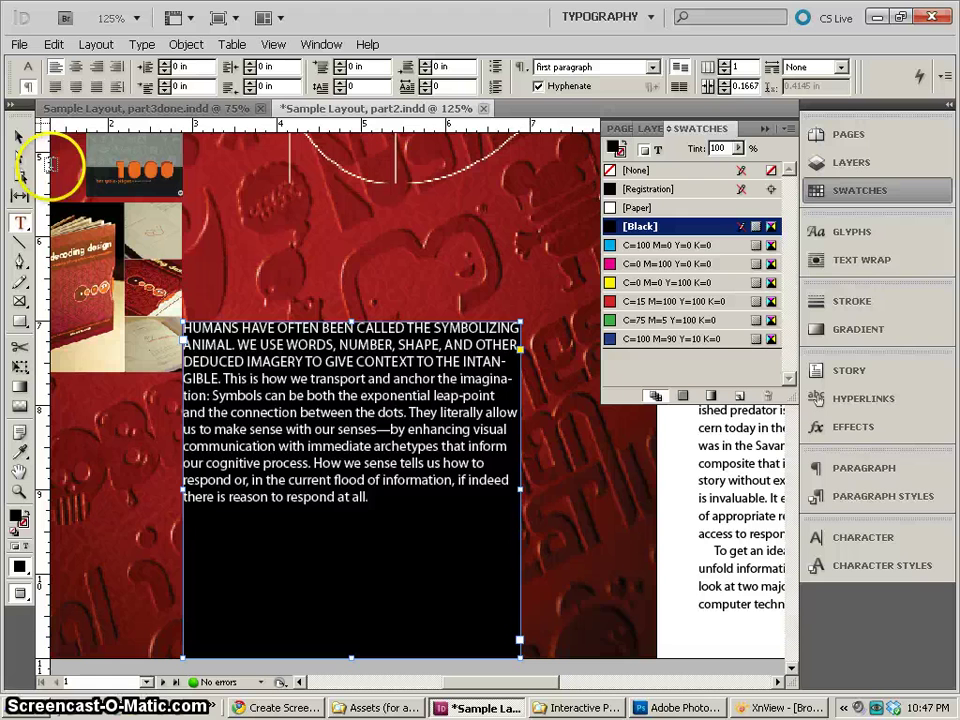
left_click(165, 63)
left_click(165, 63)
left_click(165, 63)
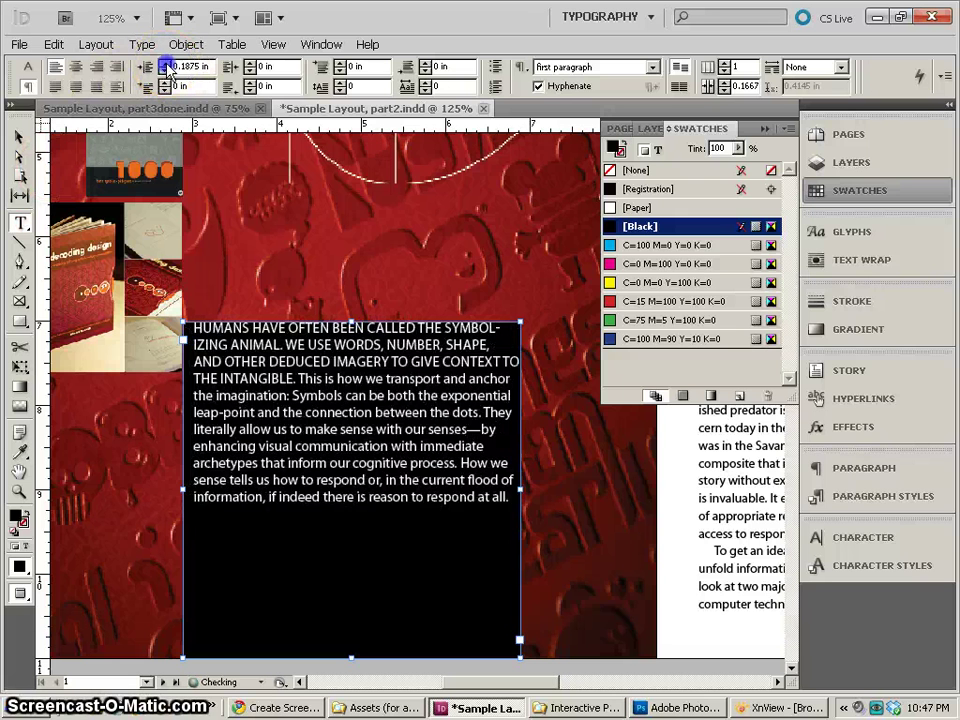
left_click(165, 63)
left_click(165, 63)
left_click(165, 63)
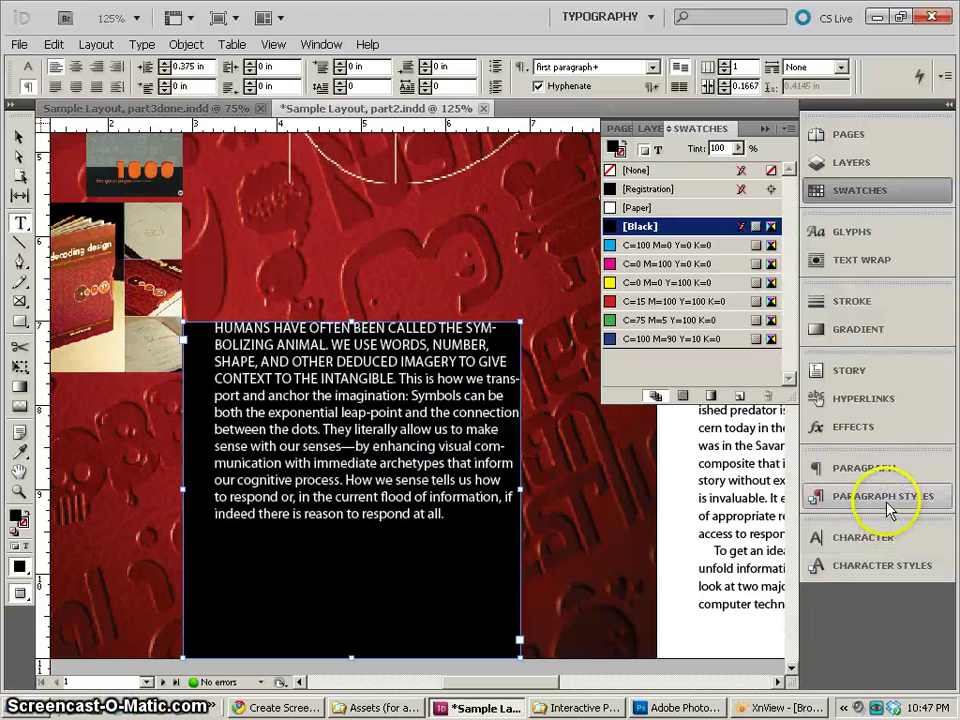
scroll(163, 68, "down", 1)
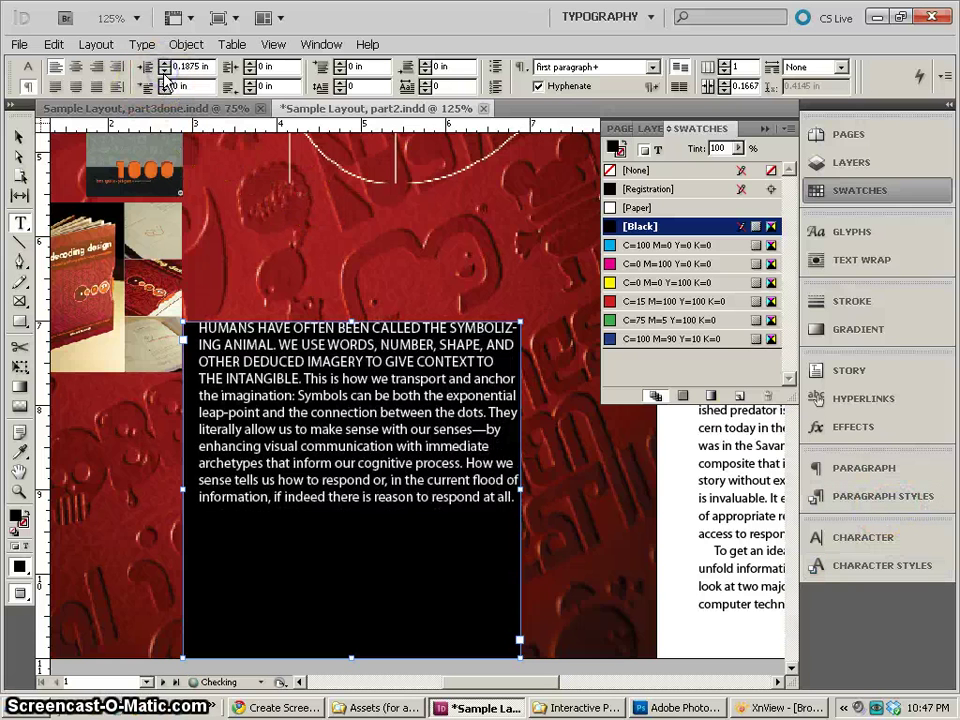
scroll(165, 68, "down", 1)
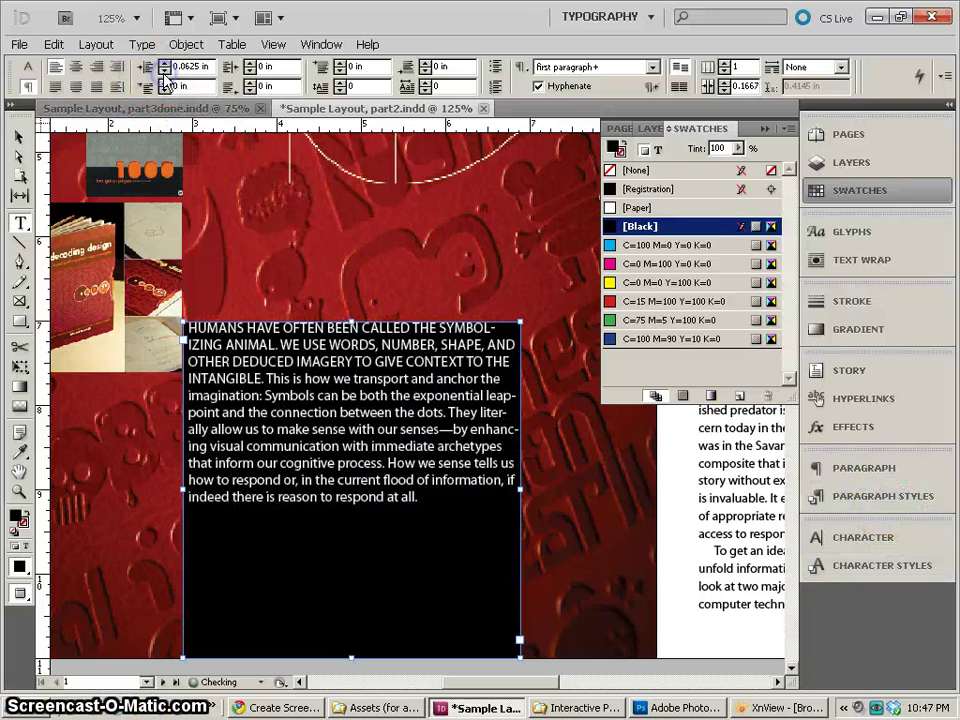
Step: Set the inset spacing of the opening paragraph's black text frame to 0.375 in on all four sides
right_click(251, 379)
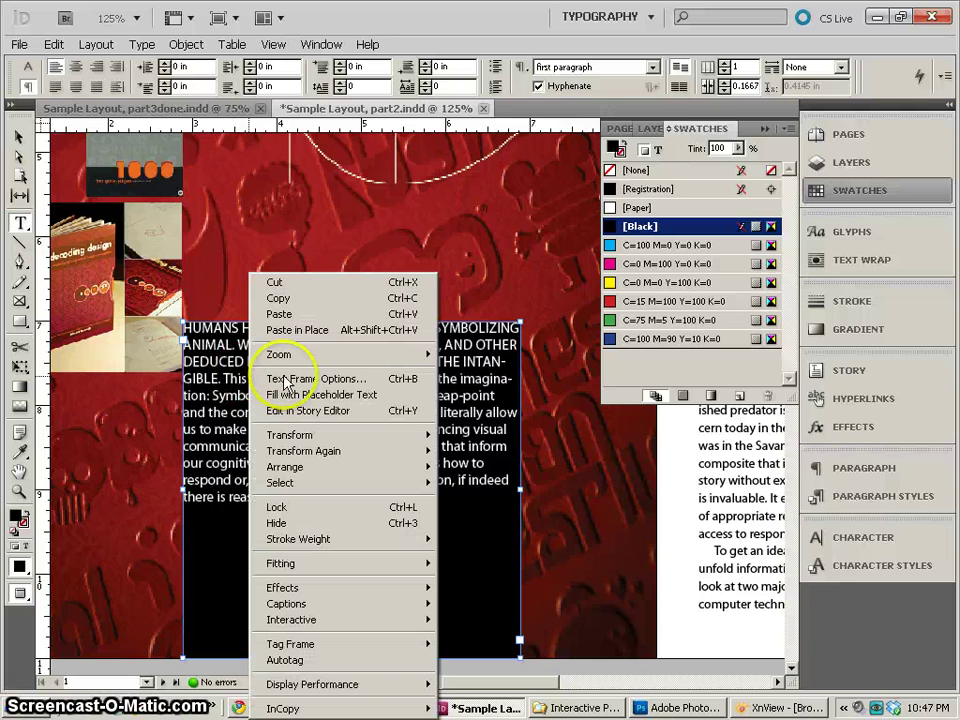
left_click(297, 381)
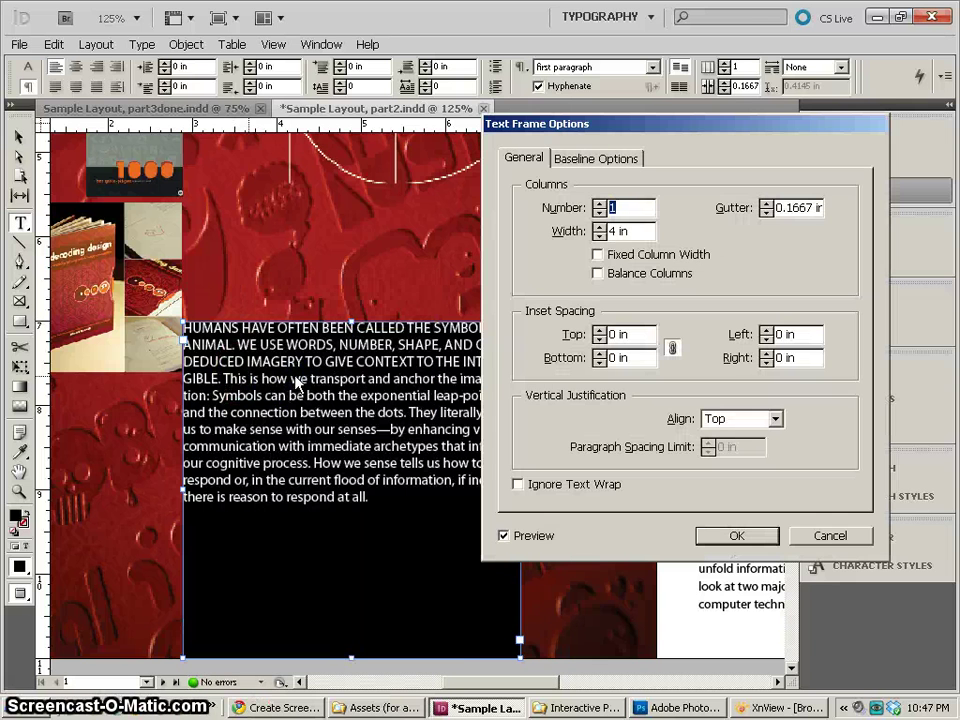
left_click(599, 331)
left_click(599, 331)
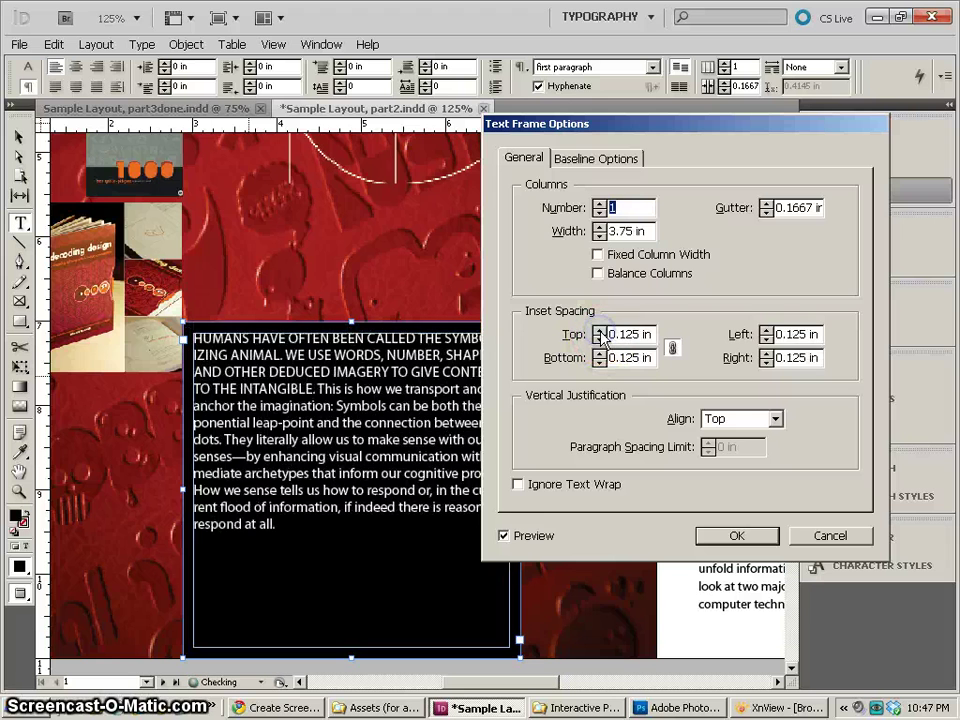
left_click(599, 331)
left_click(599, 333)
left_click(599, 333)
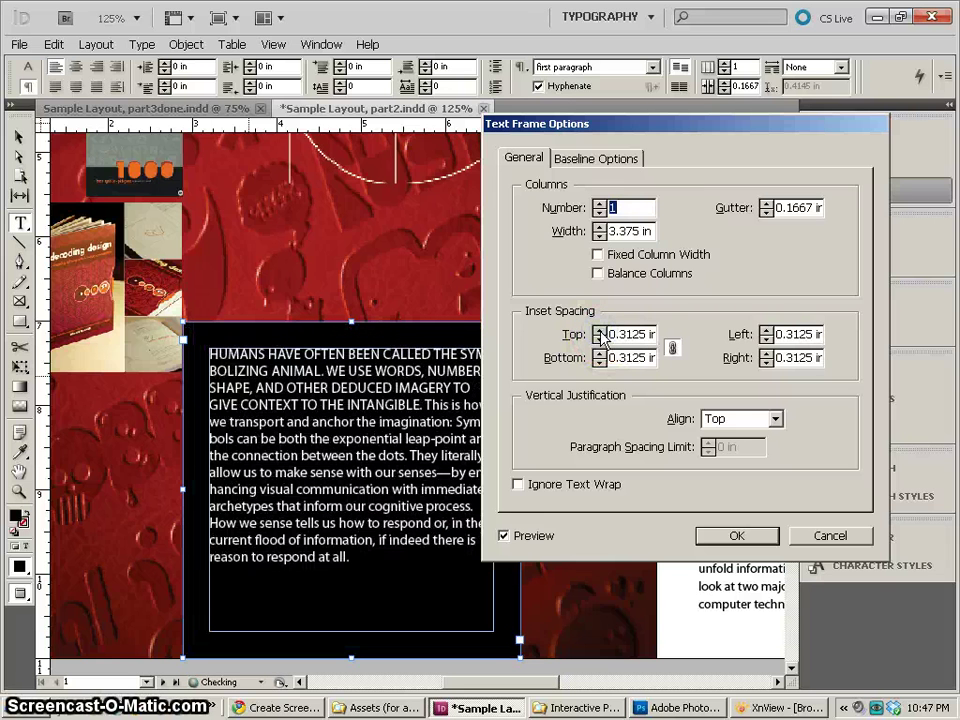
left_click_drag(655, 123, 750, 105)
left_click(696, 314)
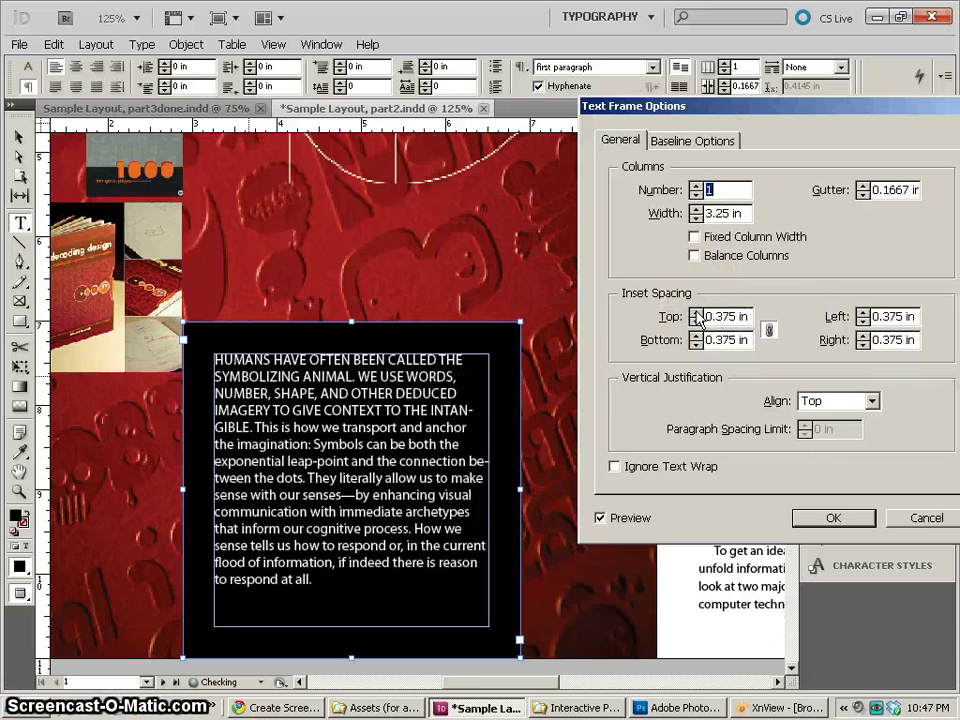
left_click(696, 314)
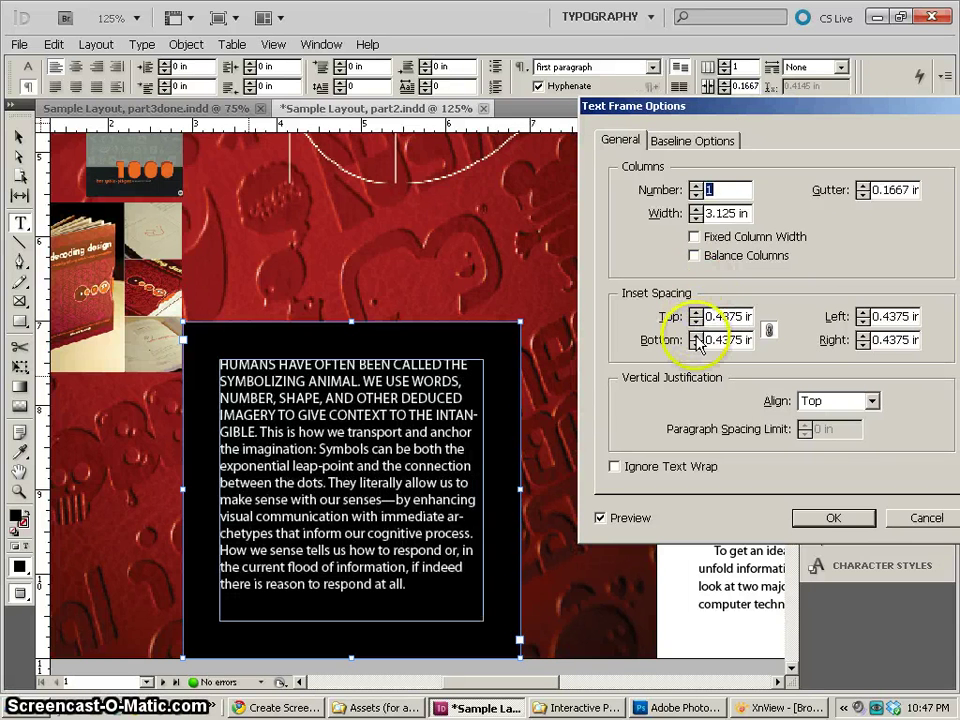
left_click(696, 321)
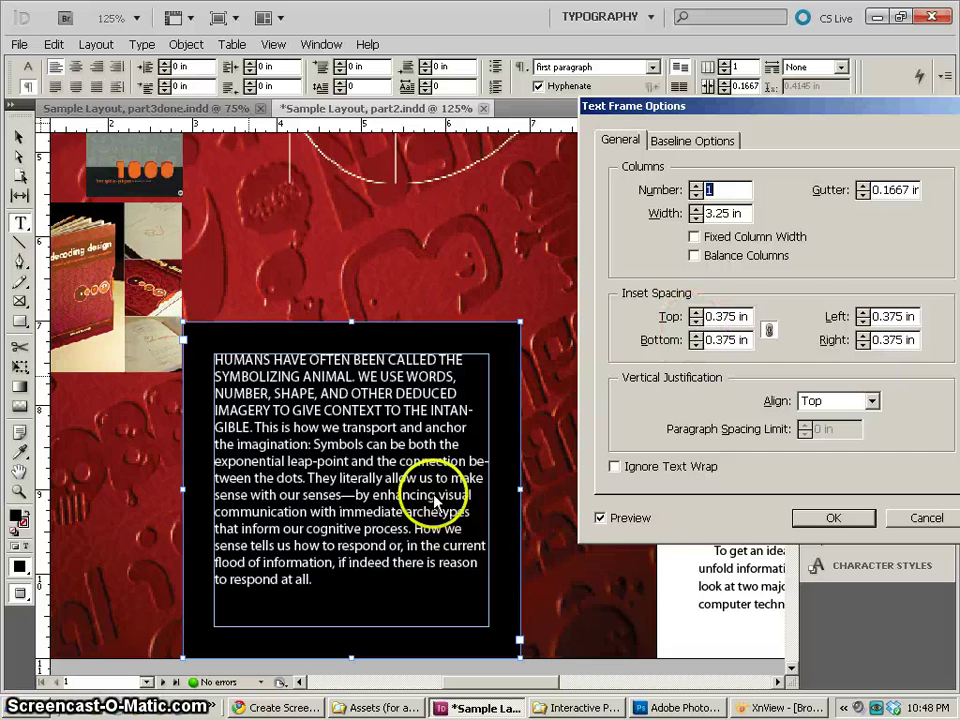
left_click(834, 518)
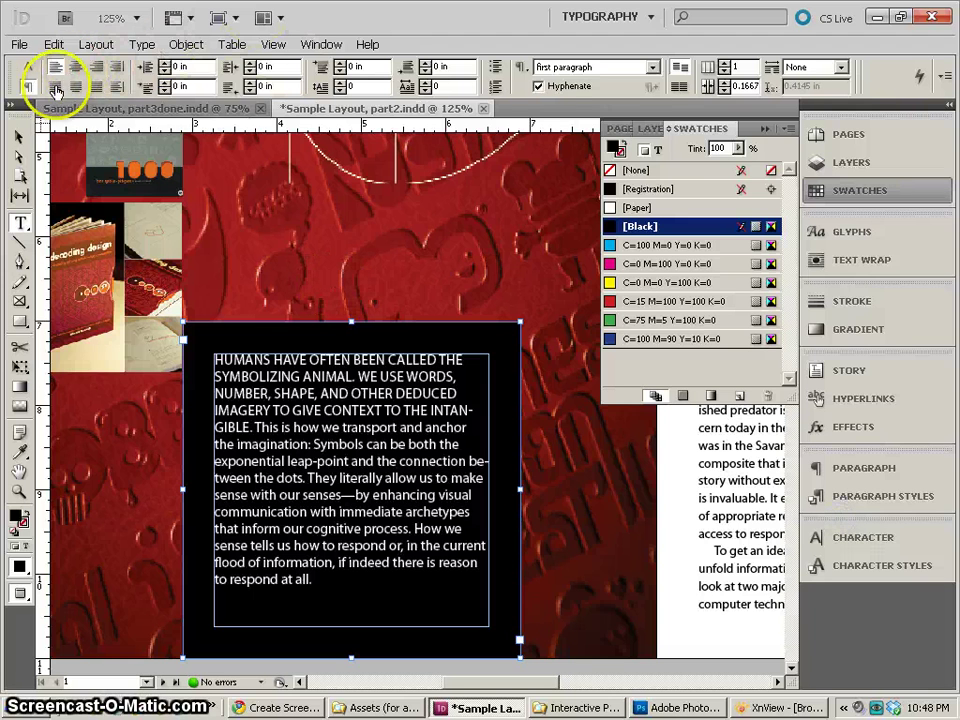
Step: Justify the opening paragraph with its last line aligned left, and turn off hyphenation
left_click(57, 87)
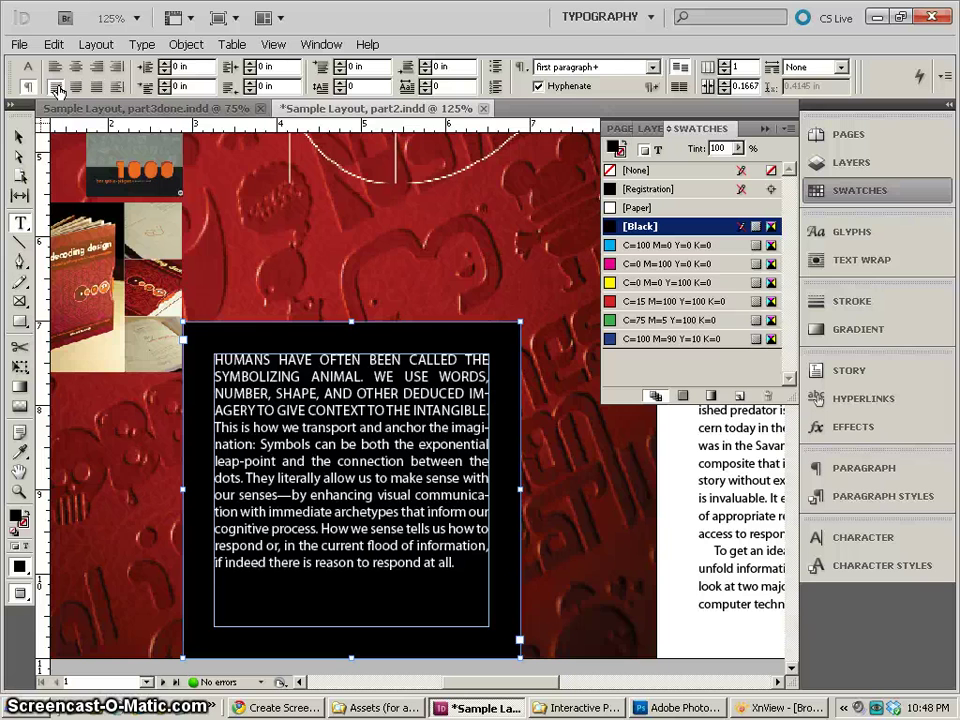
left_click(75, 87)
left_click(57, 87)
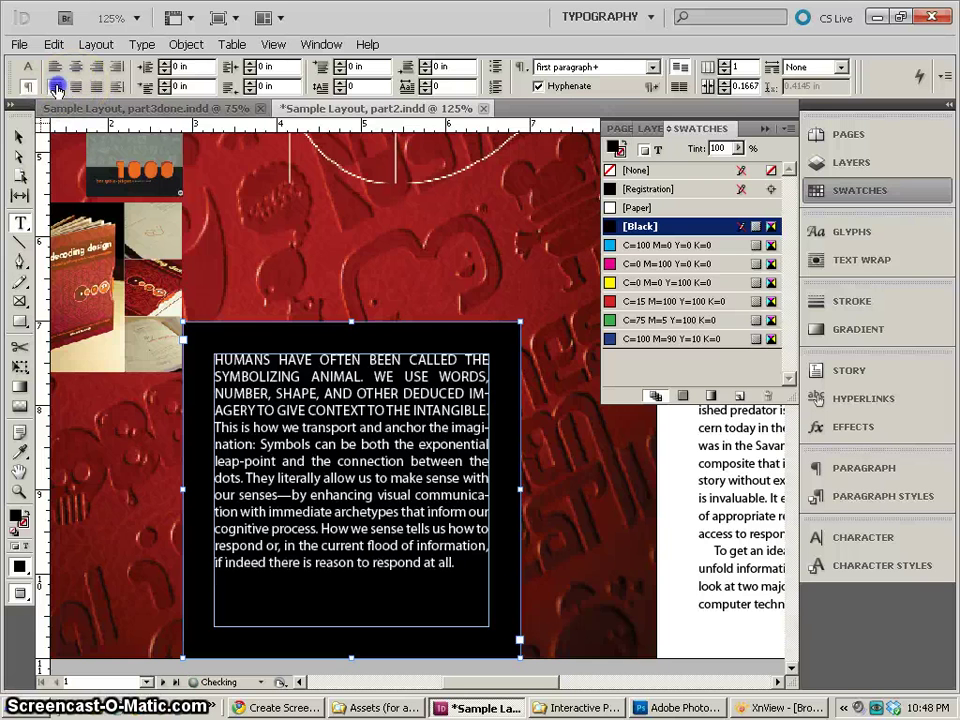
left_click(57, 87)
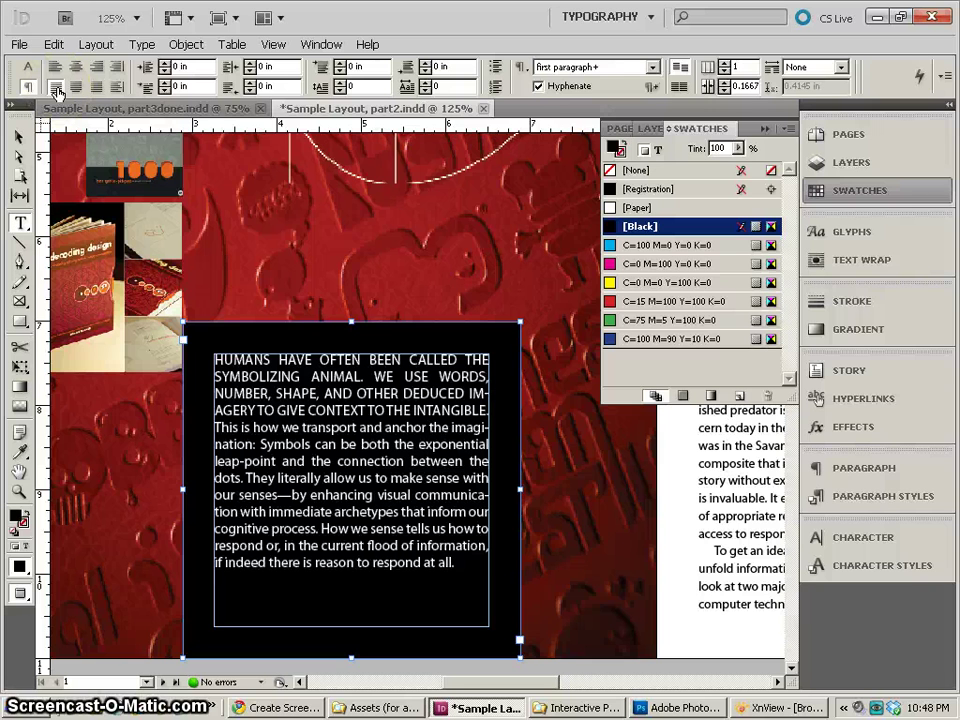
left_click(539, 86)
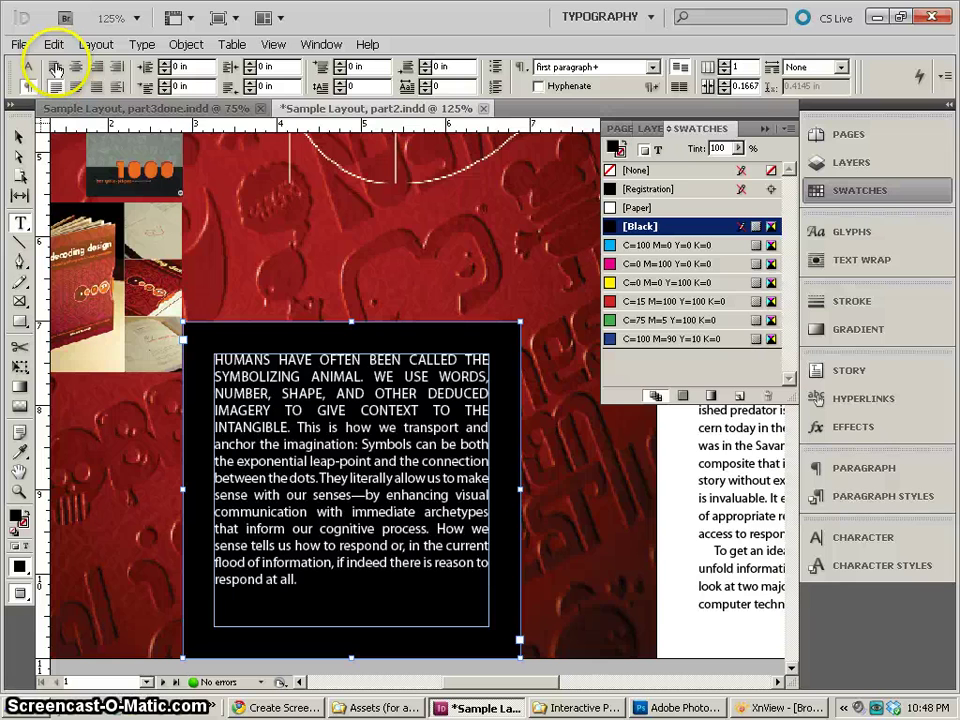
Step: Redefine the first paragraph style from the opening paragraph's justified, unhyphenated text
left_click(857, 496)
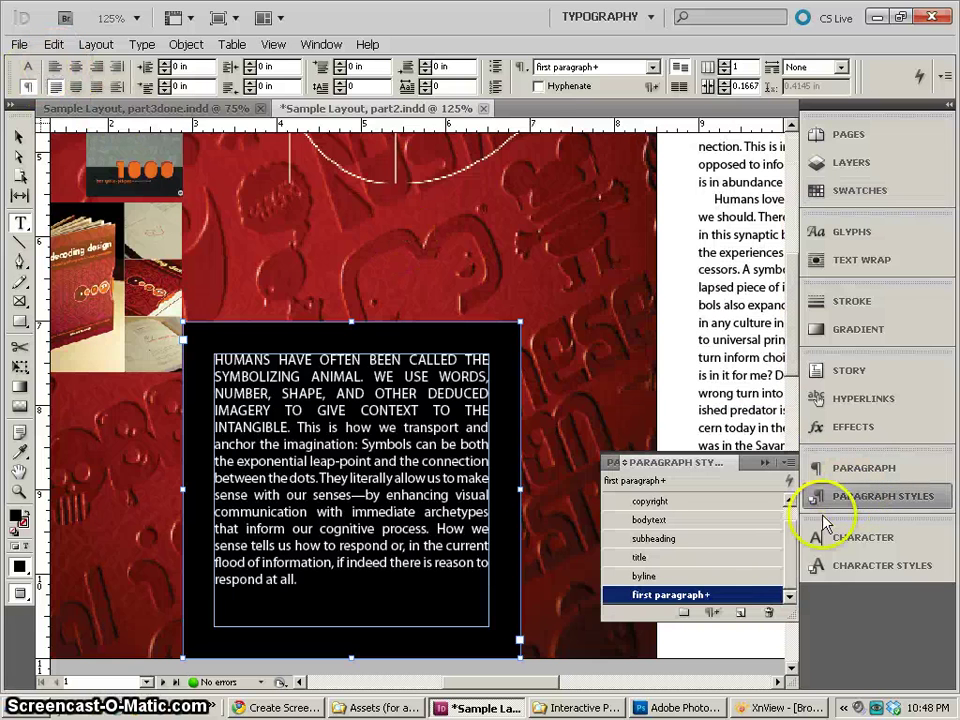
right_click(690, 597)
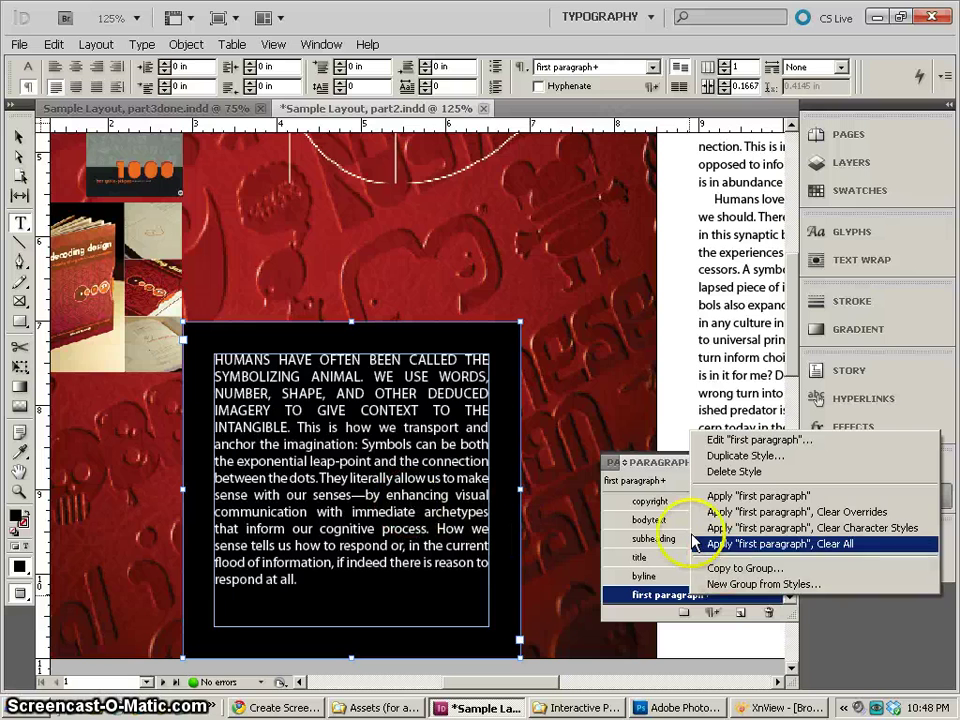
left_click(760, 543)
left_click_drag(345, 377, 338, 422)
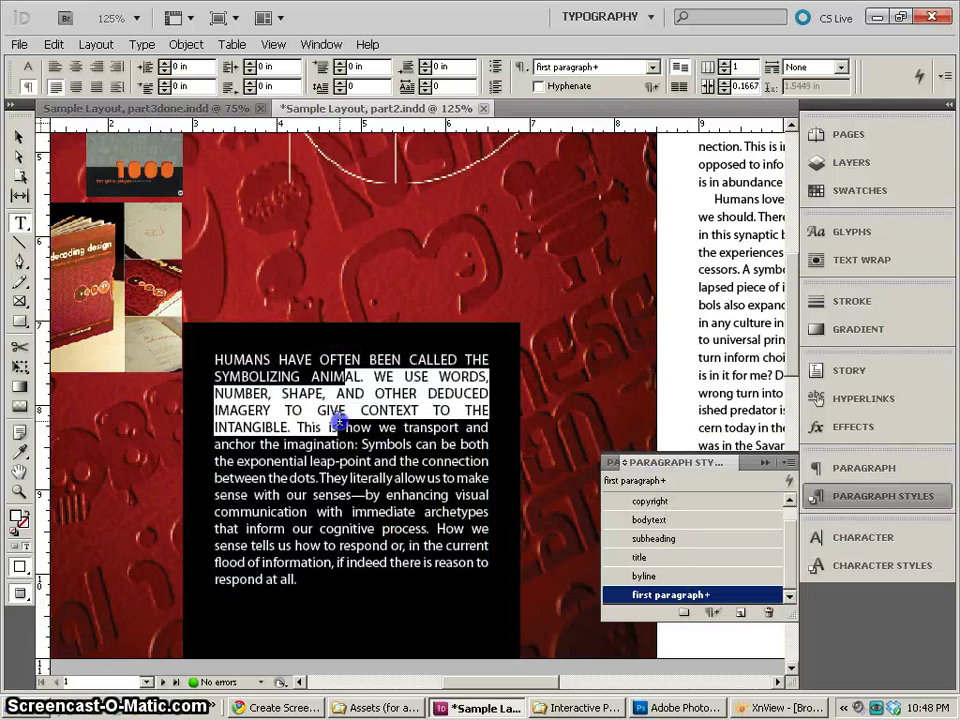
left_click(370, 510)
left_click(390, 480)
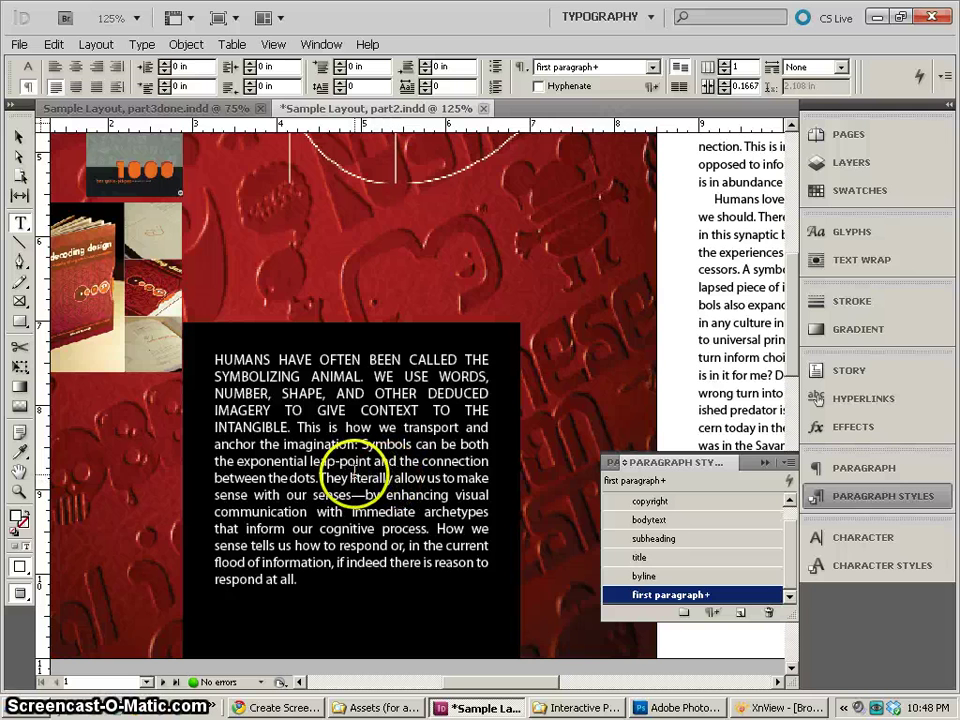
left_click_drag(352, 478, 385, 527)
right_click(672, 592)
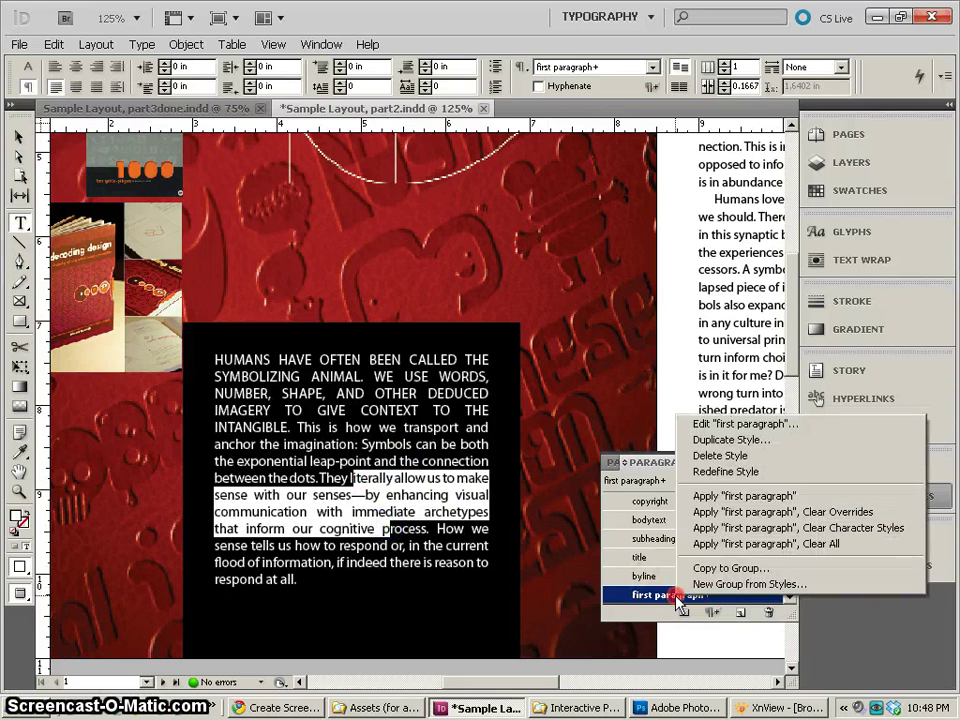
left_click(736, 478)
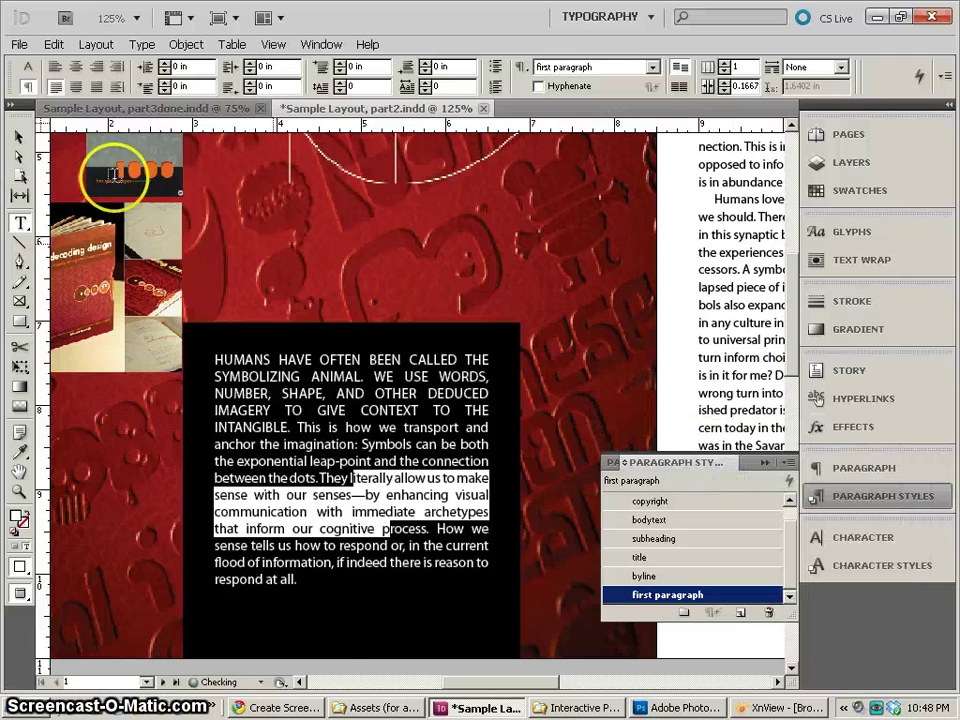
left_click(19, 136)
left_click(665, 247)
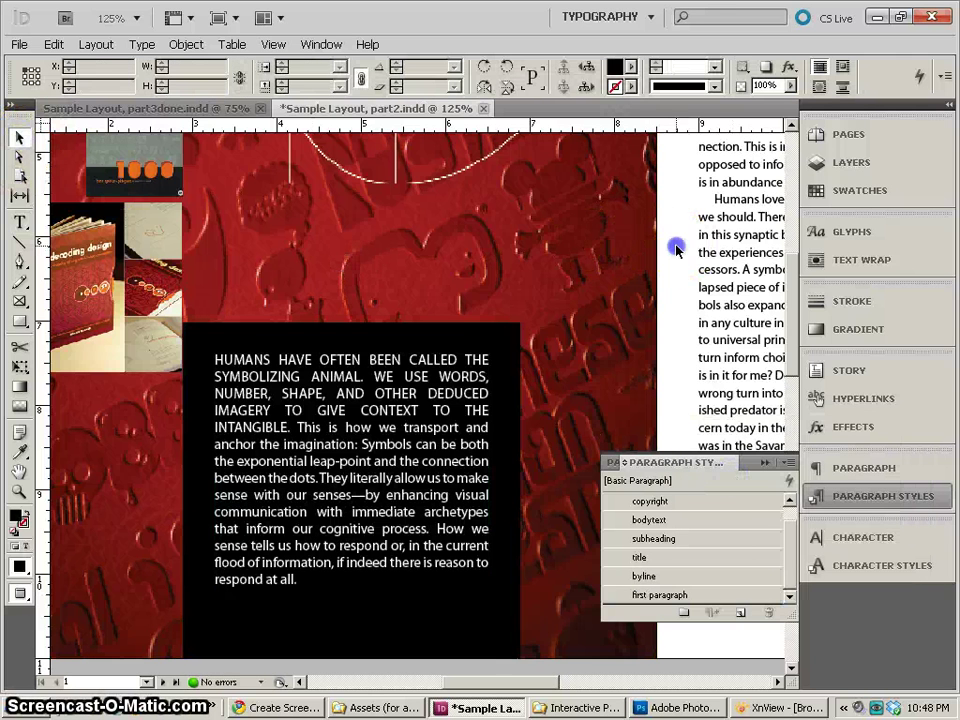
left_click(482, 355)
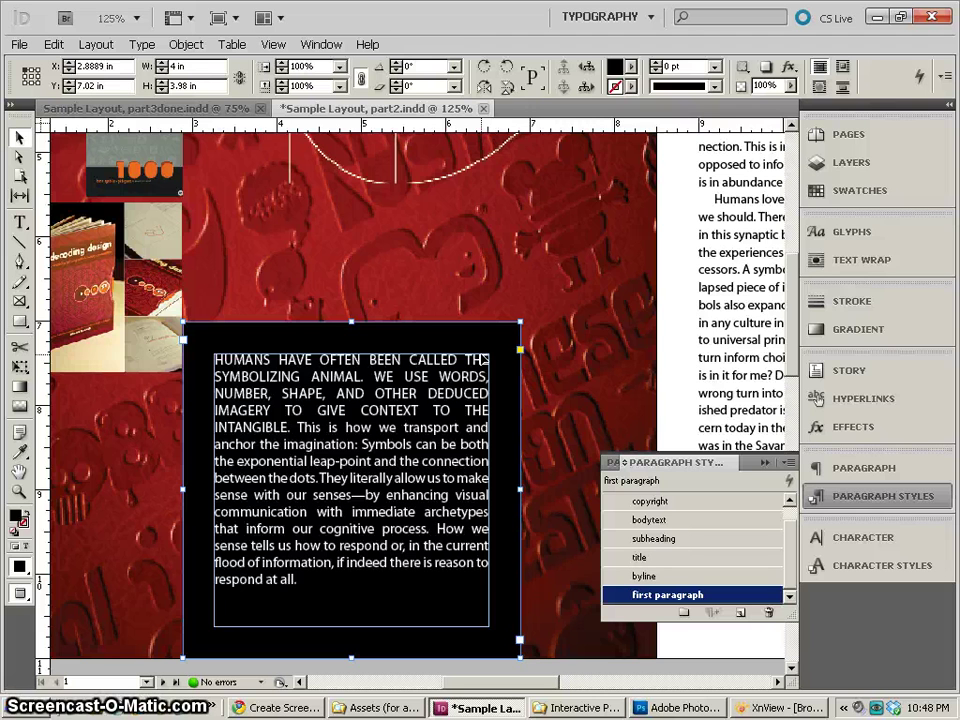
left_click(219, 359)
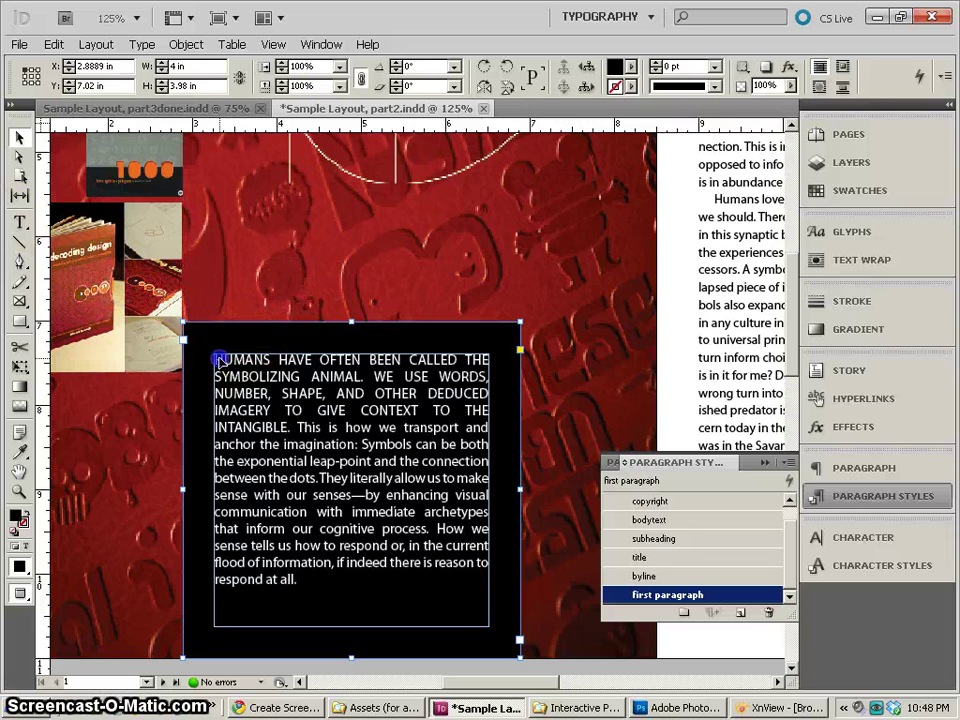
left_click(670, 320)
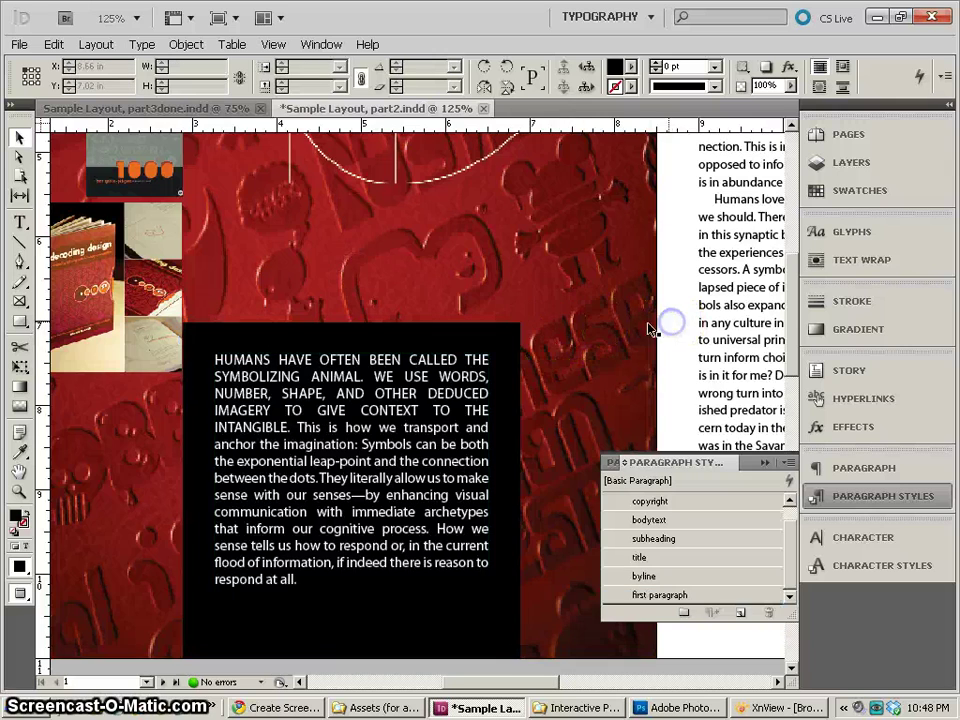
Step: Switch the document's display performance to high quality
key("ctrl+minus")
key("ctrl+minus")
key("ctrl+minus")
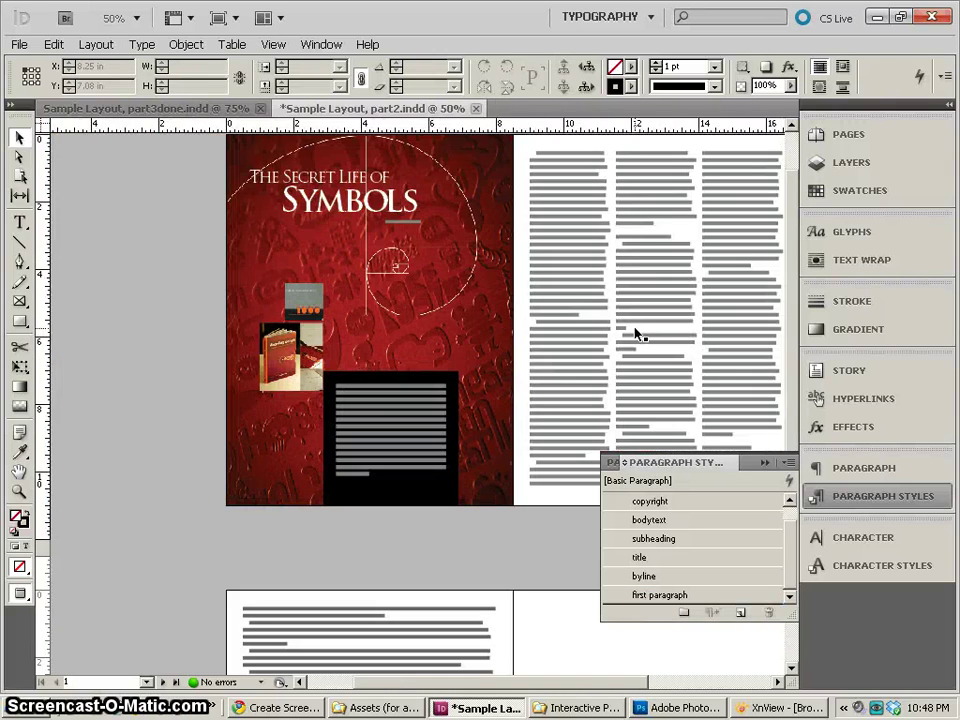
left_click_drag(418, 210, 365, 315)
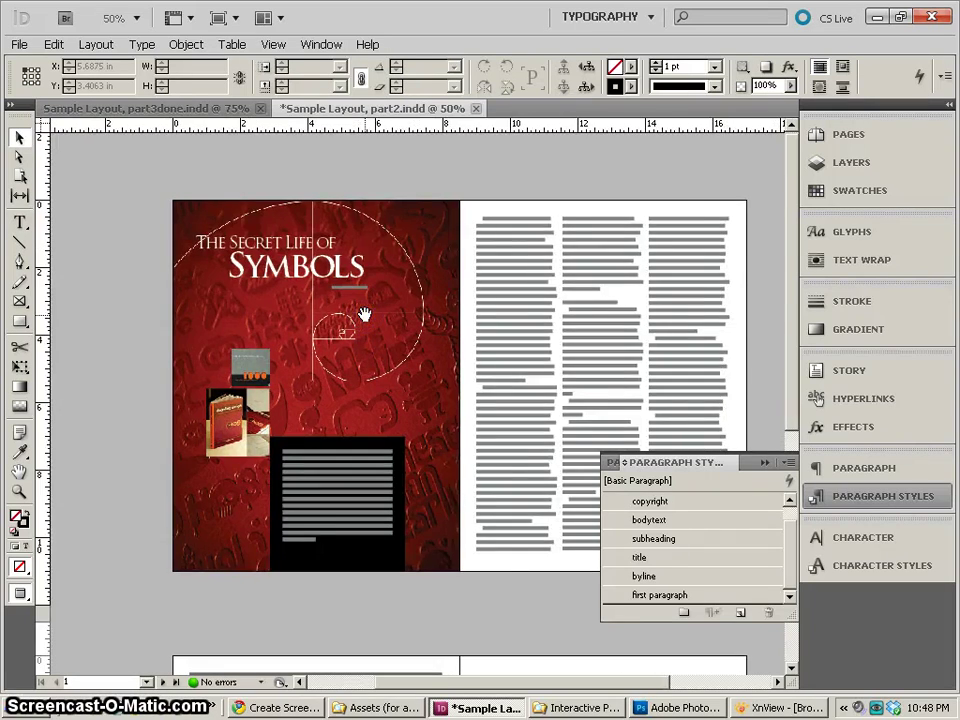
key("ctrl+equal")
key("ctrl+equal")
left_click(348, 316)
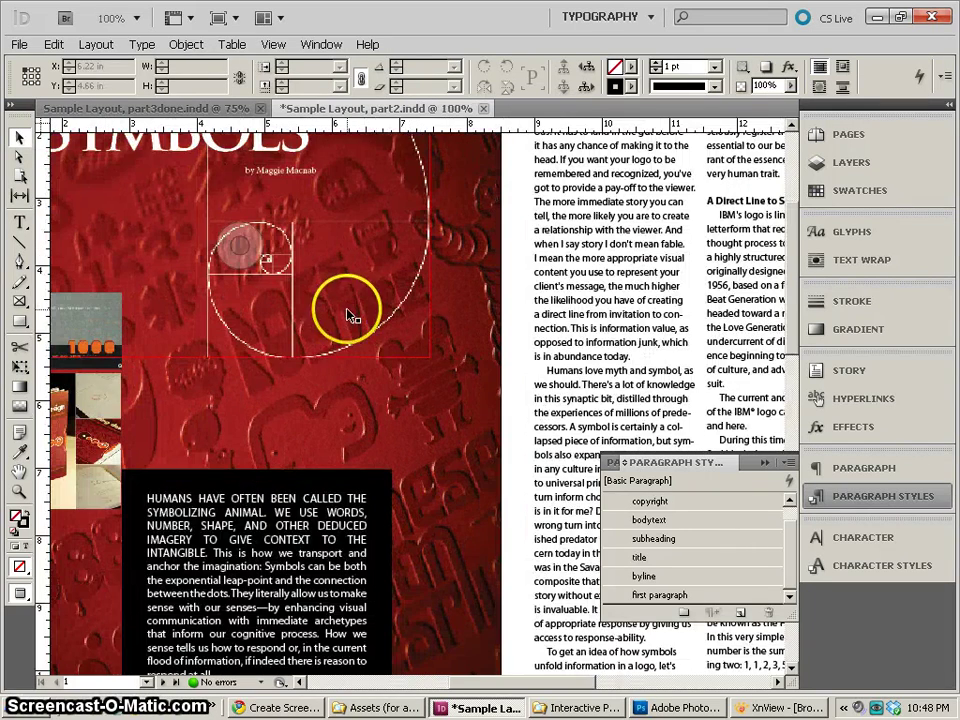
left_click(273, 44)
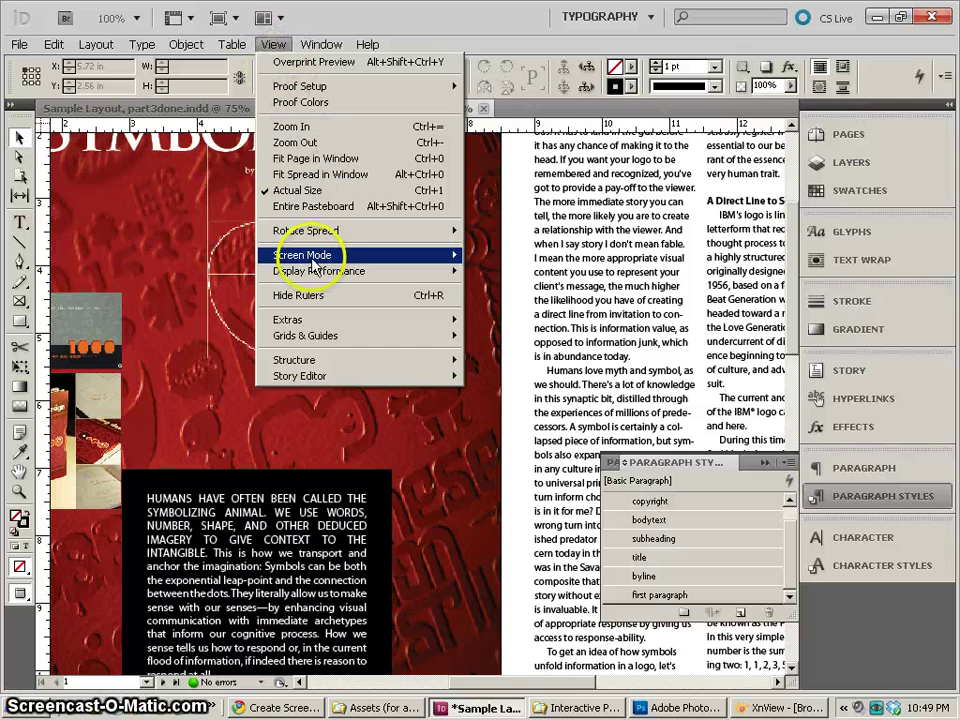
left_click(520, 303)
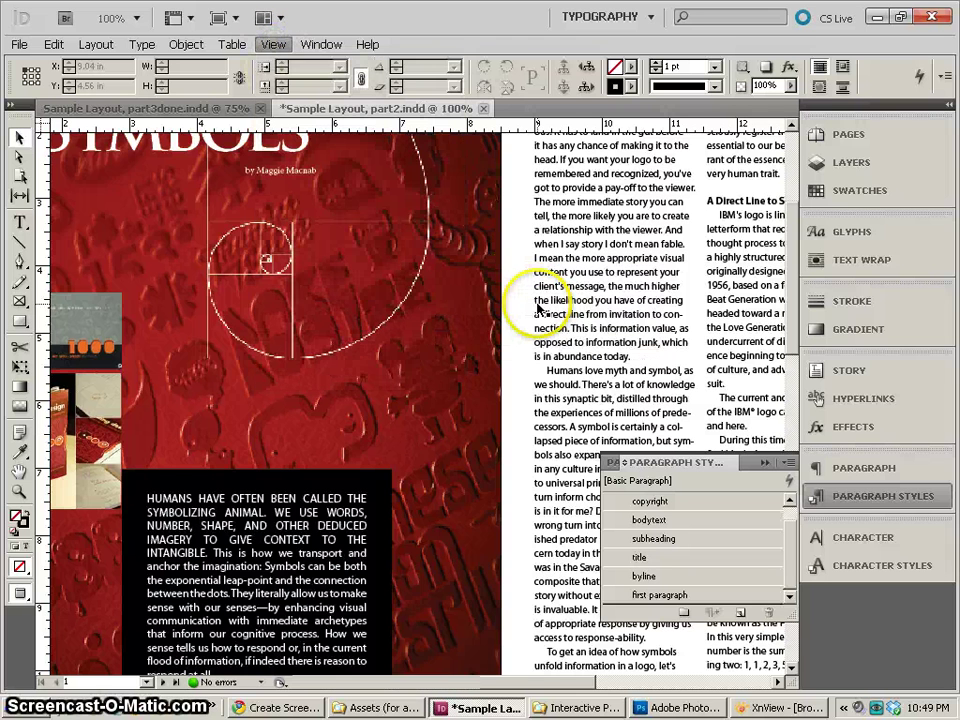
Step: Move the byline and both title lines down inside the spiral, starting the byline at its vertical line and "The Secret Life of" at X 1.5278, Y 1.56 in
left_click_drag(293, 351, 470, 315)
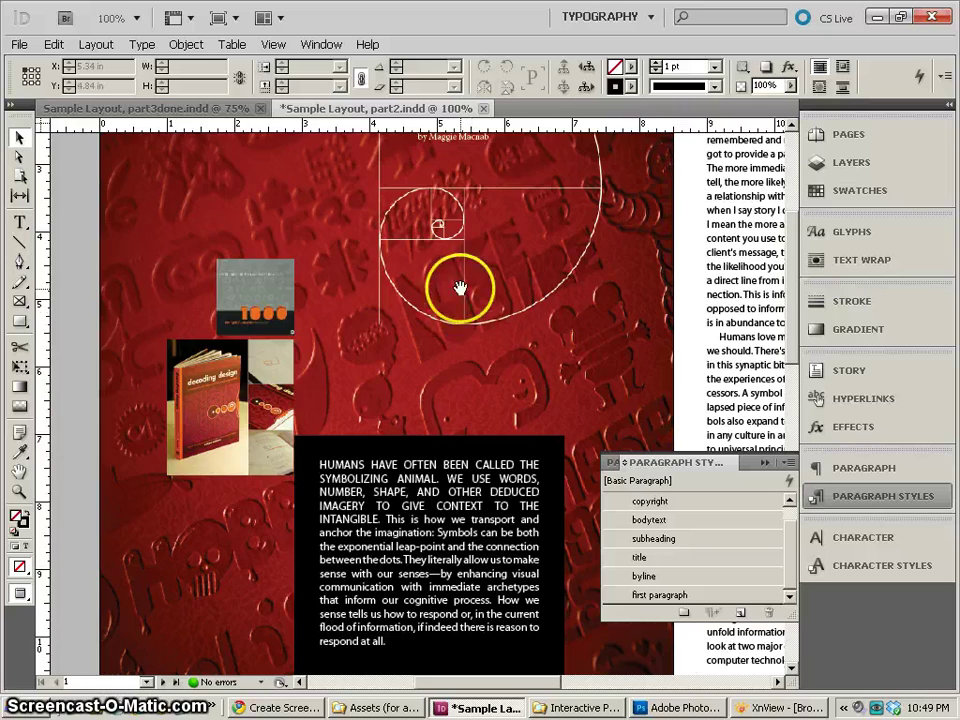
left_click_drag(456, 285, 423, 423)
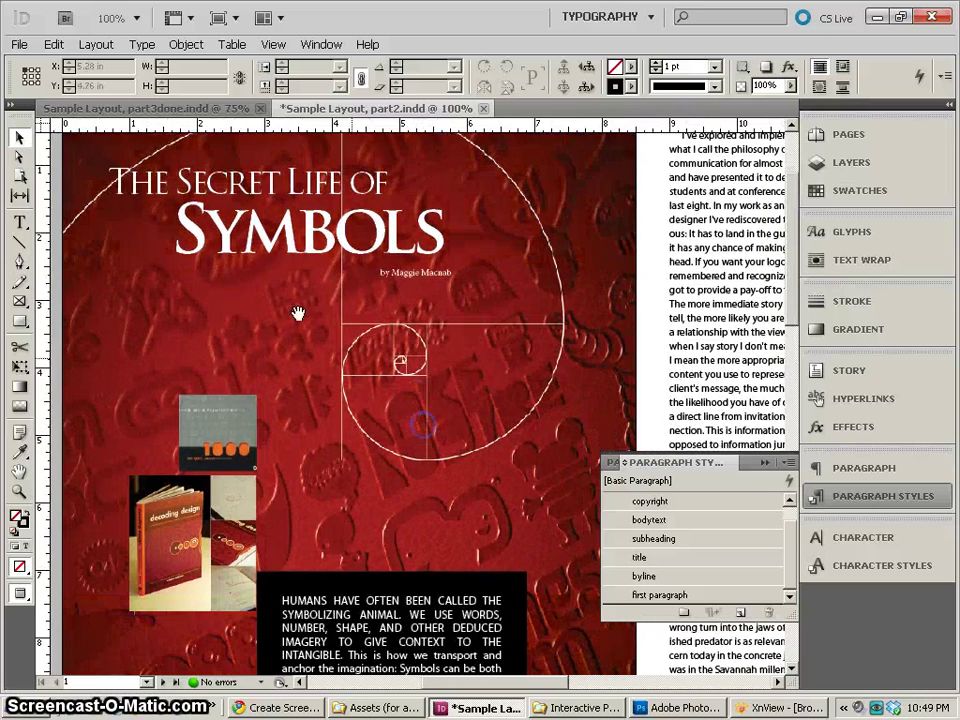
left_click(270, 233)
left_click_drag(417, 279, 382, 321)
left_click_drag(364, 233, 401, 263)
left_click_drag(311, 182, 366, 216)
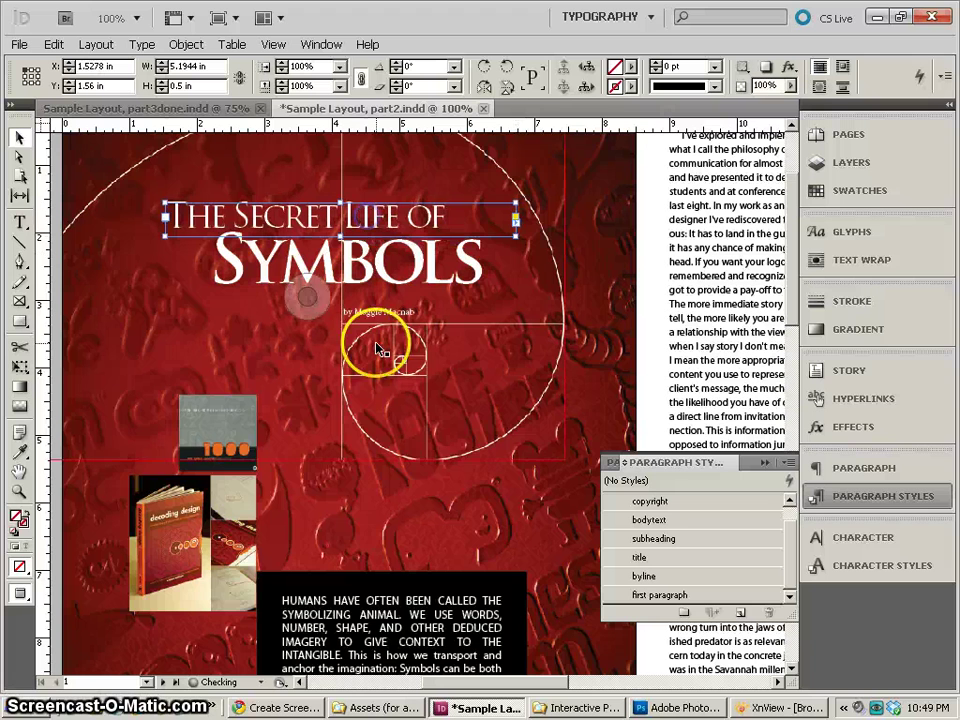
Step: Nudge the "Symbols" title frame slightly right and down to X 2.2078 in, Y 2.0417 in
left_click(360, 277)
key("Right")
key("Right")
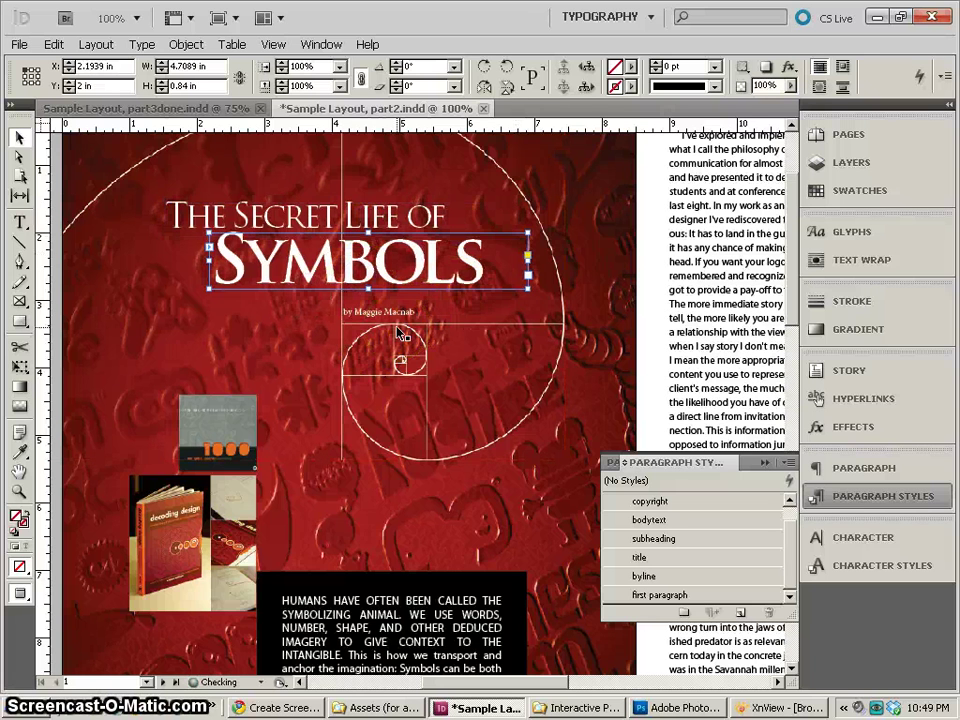
key("Down")
key("Down")
key("Down")
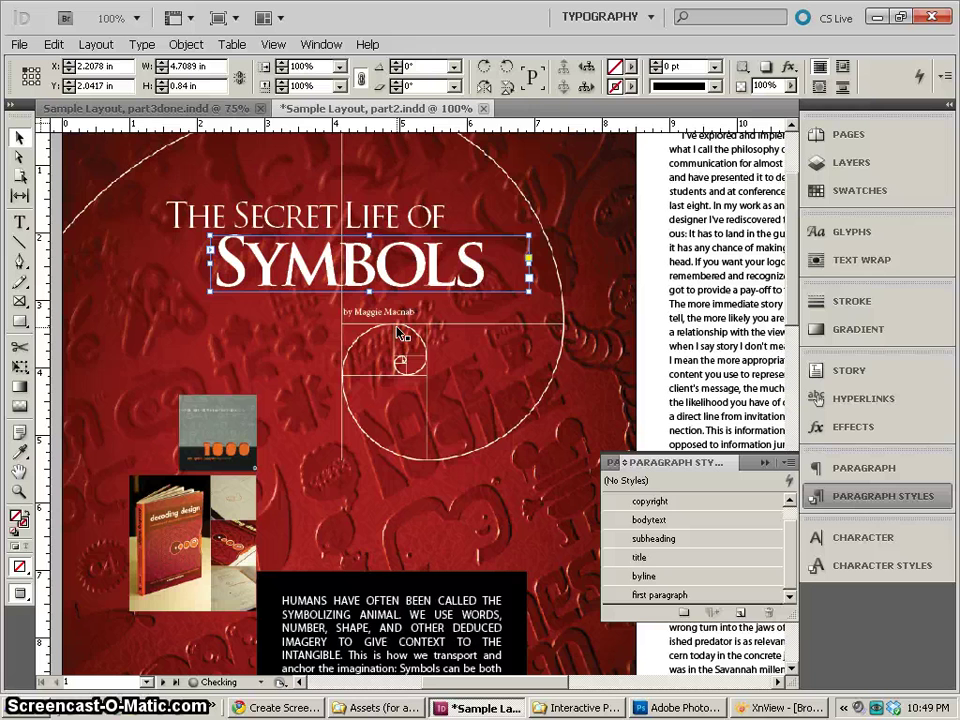
left_click(297, 215)
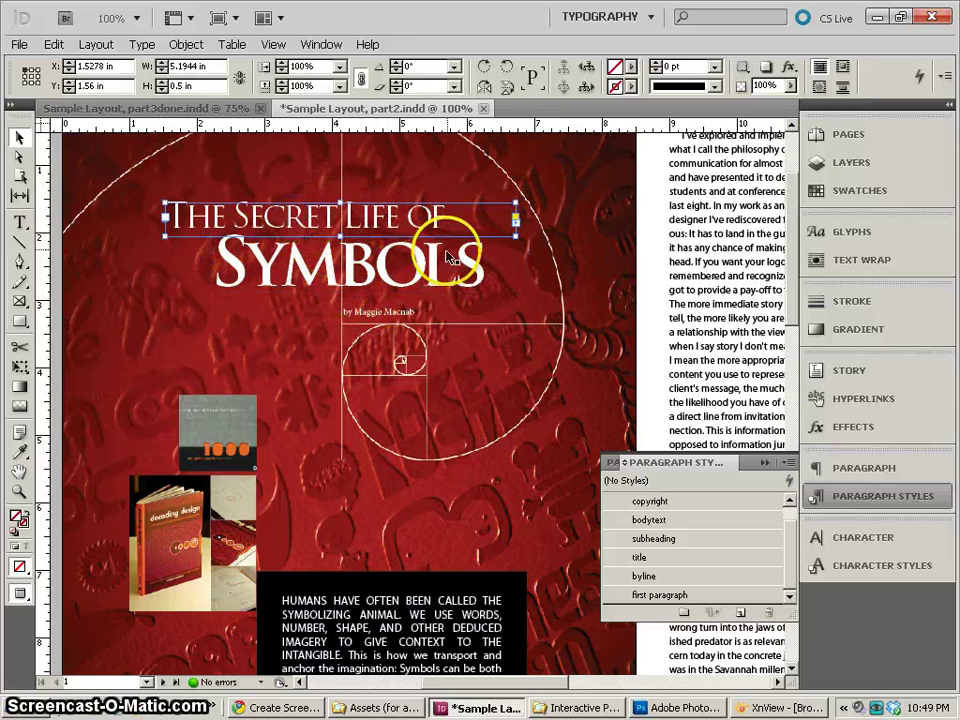
Step: Select the "The Secret Life of" and "Symbols" title frames together
left_click(654, 243)
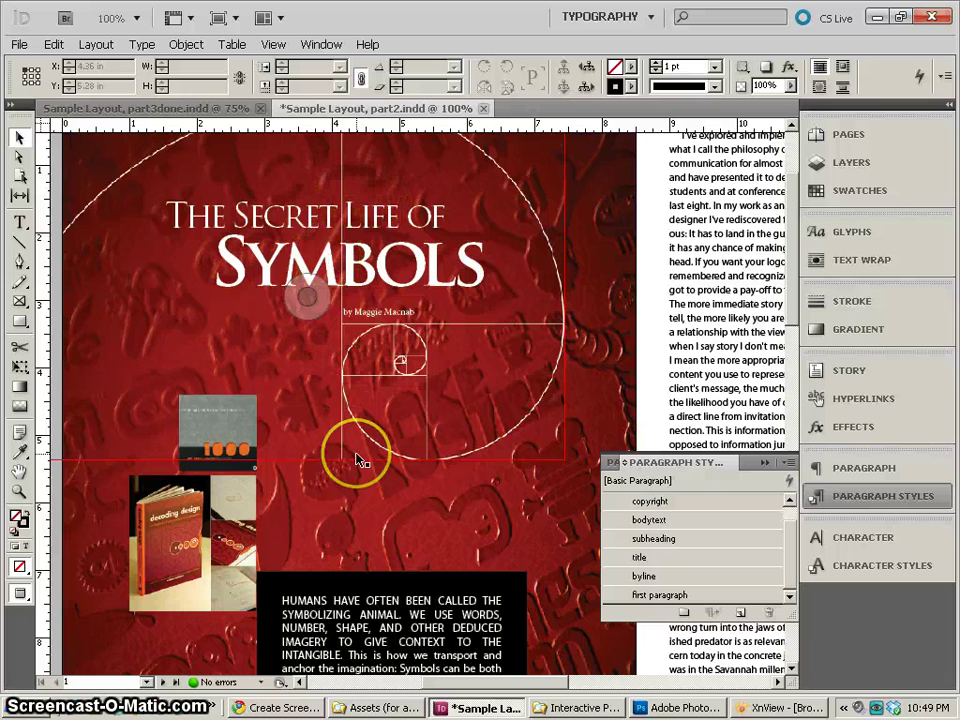
left_click(362, 224)
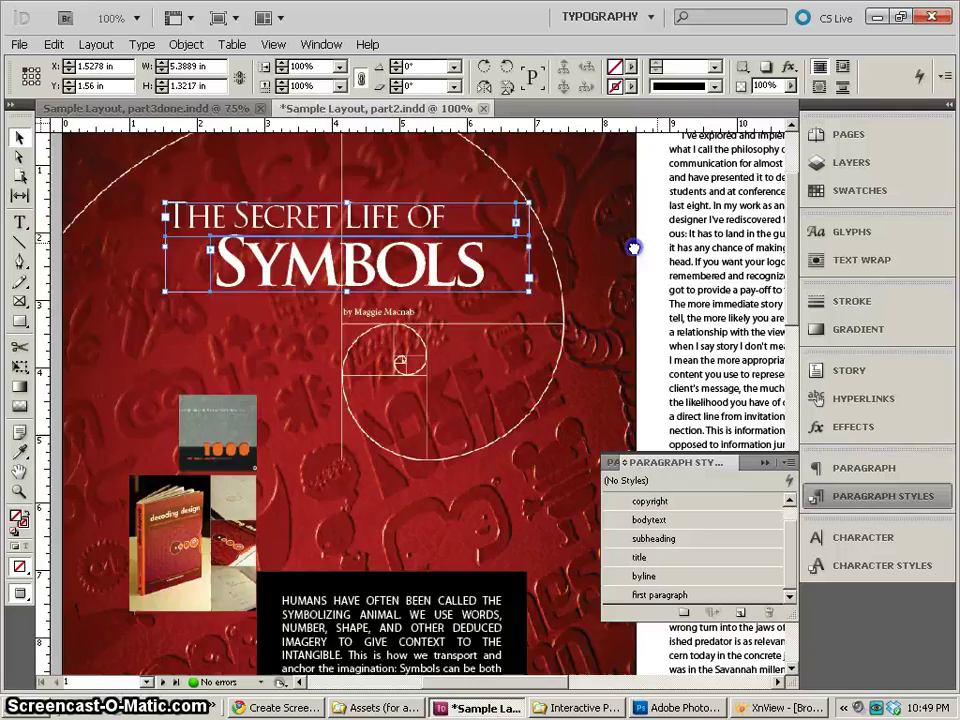
left_click_drag(634, 246, 480, 307)
left_click(615, 324)
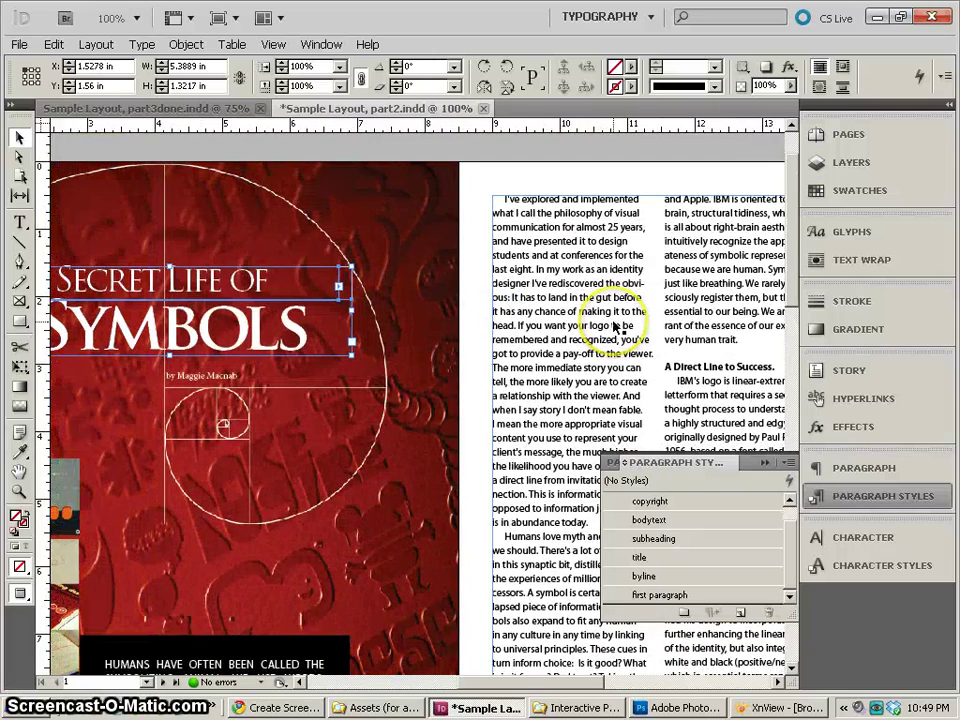